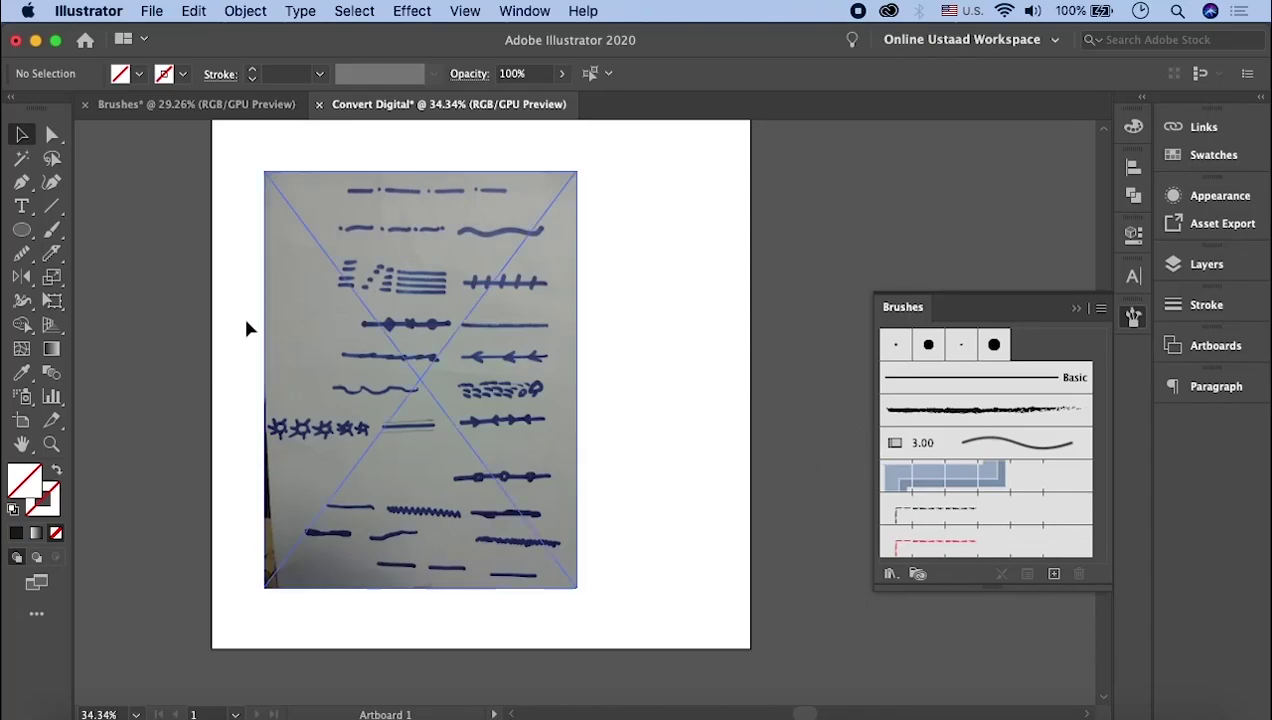
Dismiss the Brush Libraries menu, collapse the Brushes panel, and select the scanned marker-strokes image
click(22, 231)
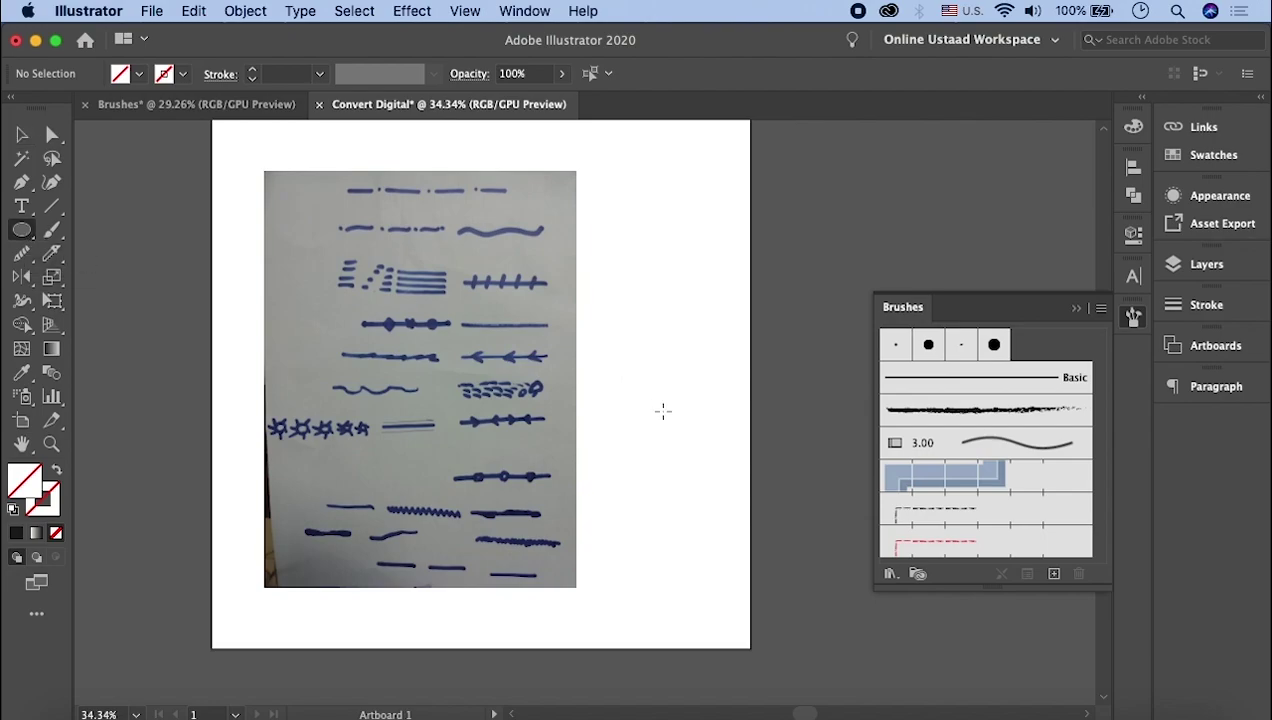
click(889, 573)
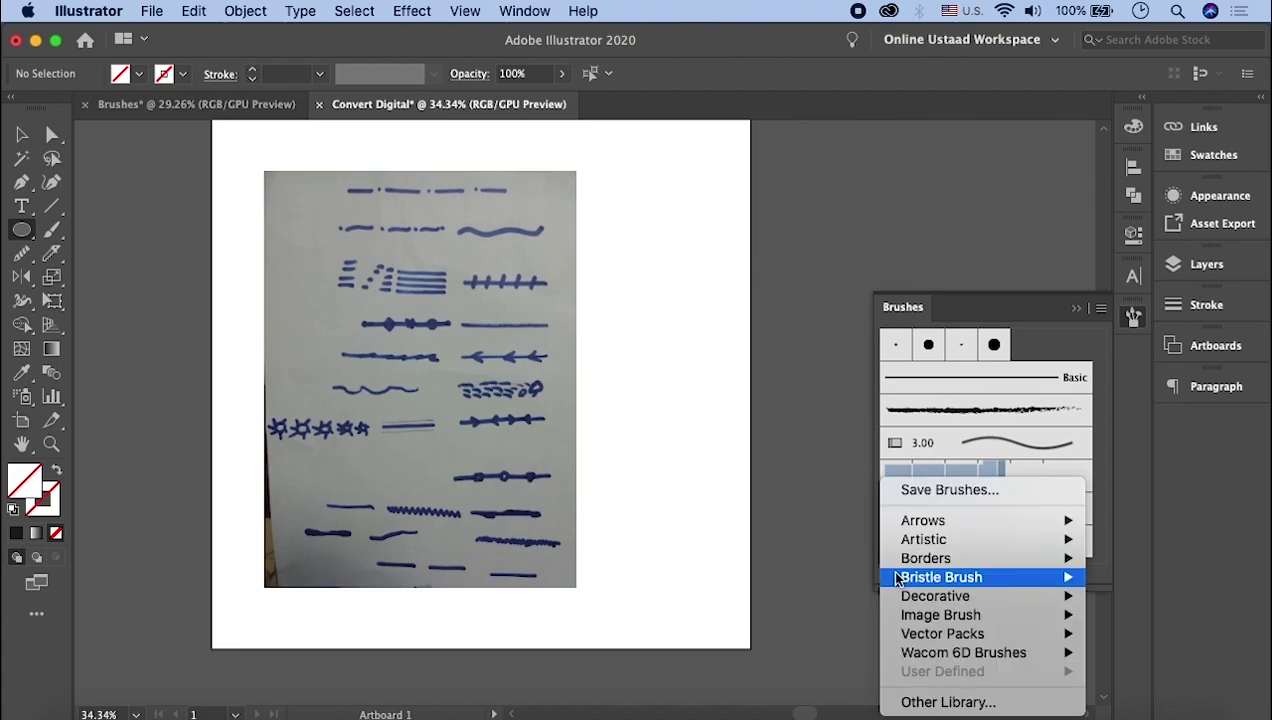
mouse_move(926, 558)
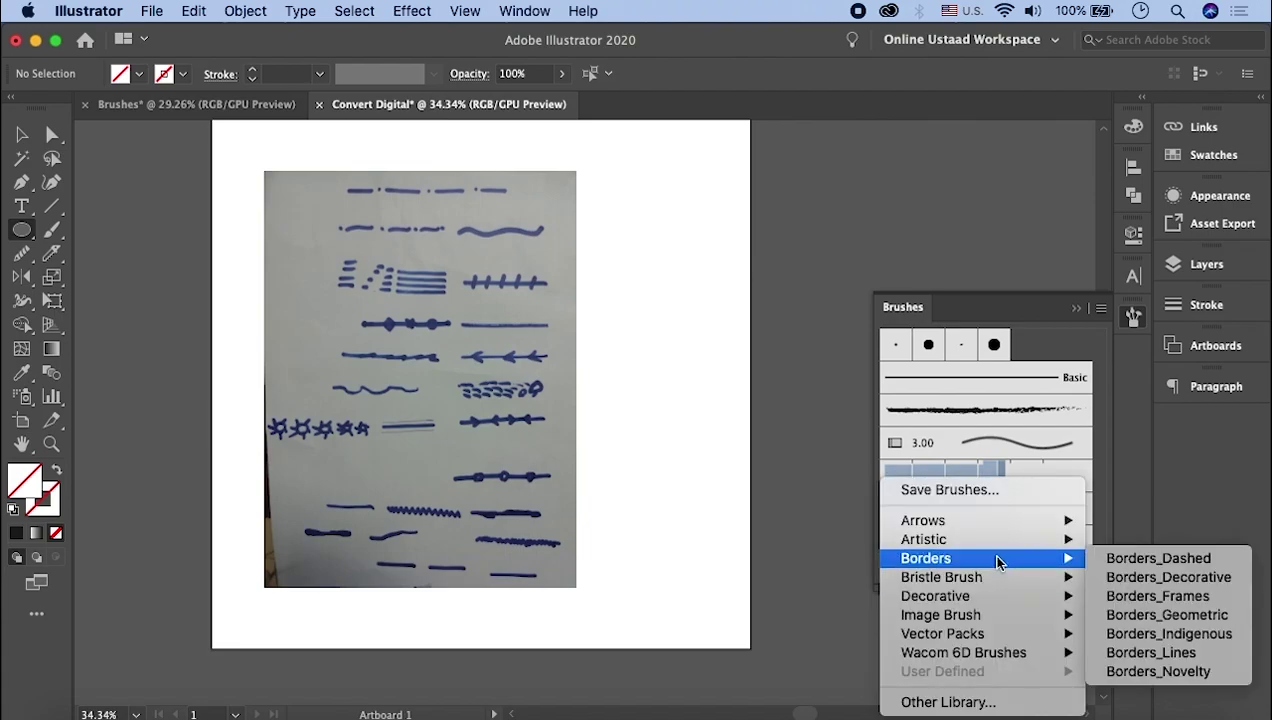
click(1074, 311)
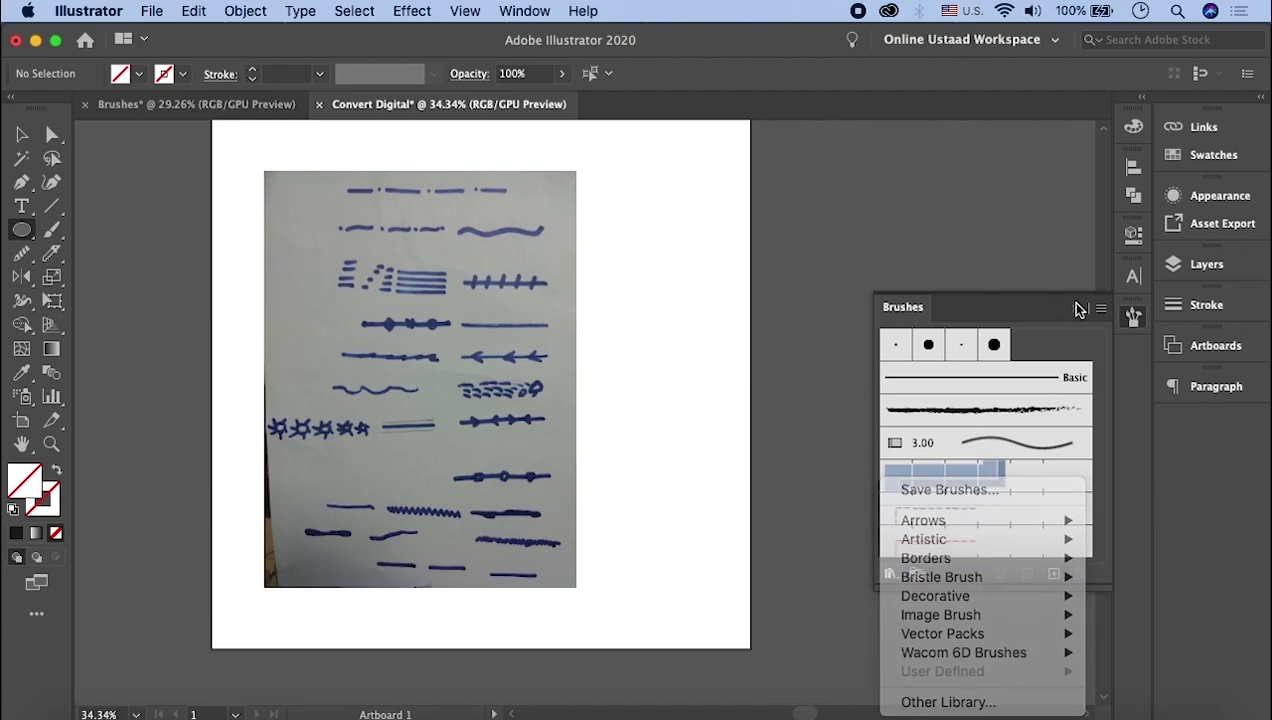
click(1078, 309)
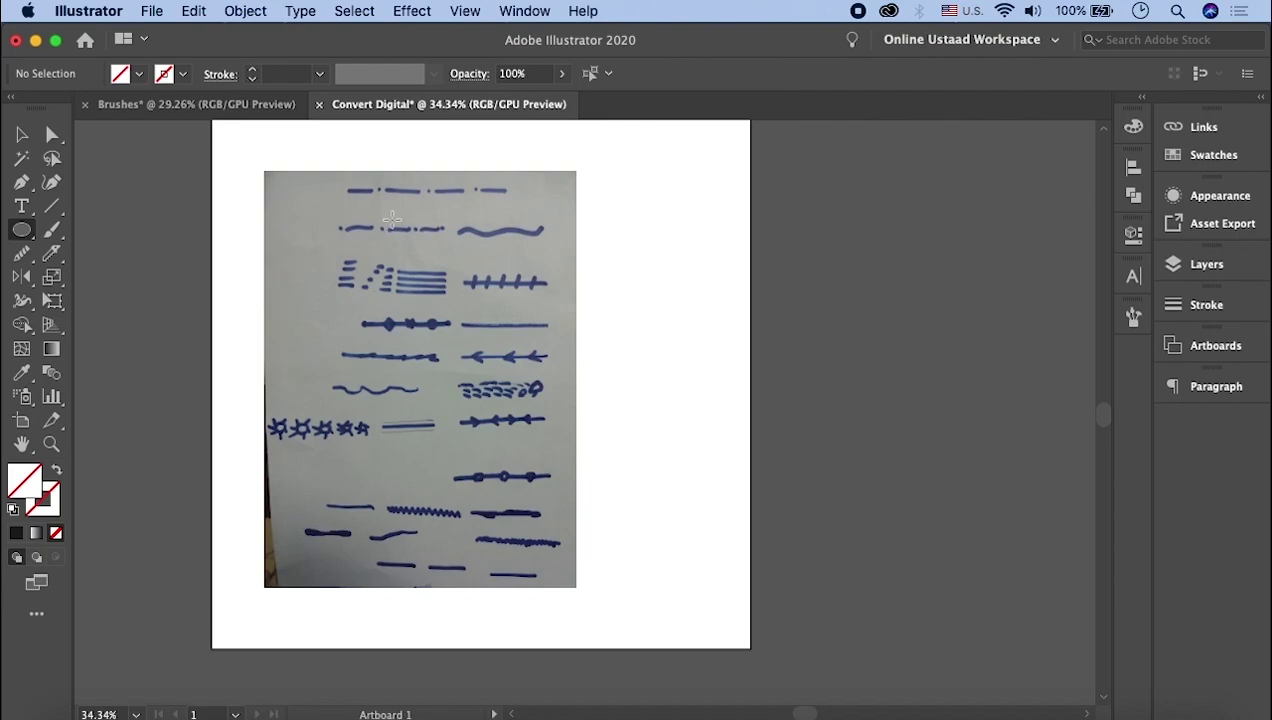
key(v)
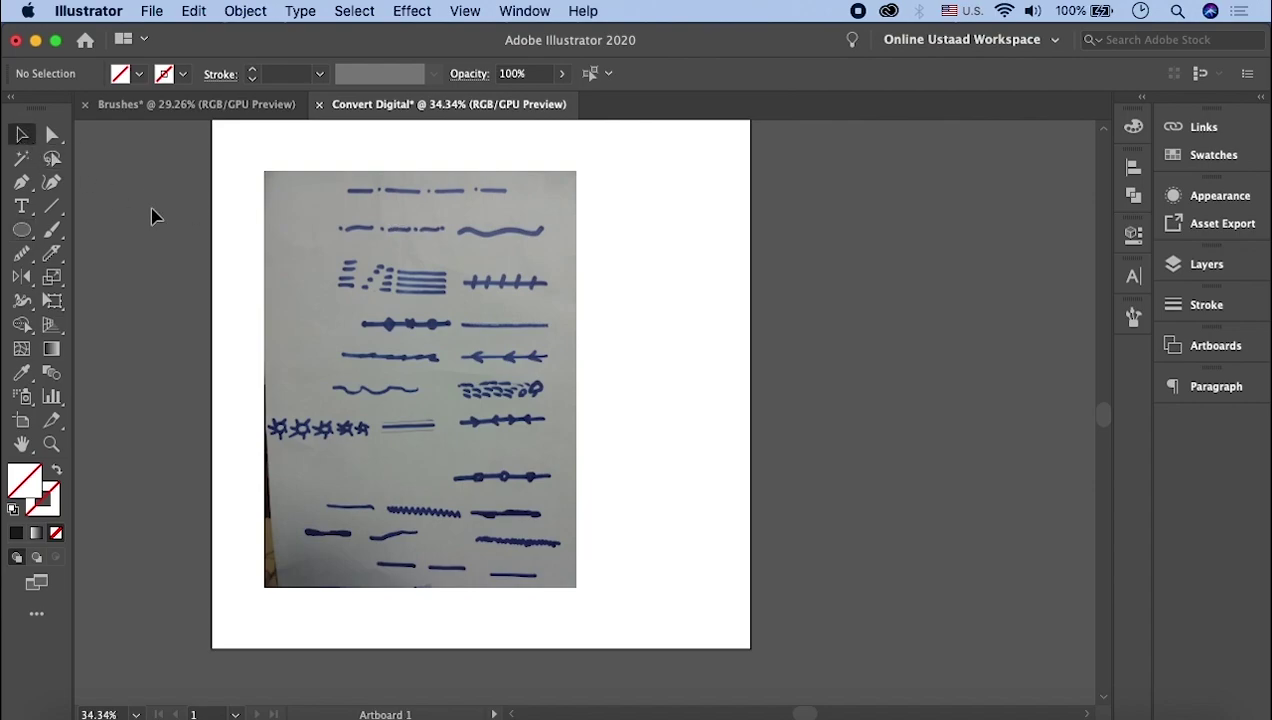
click(412, 320)
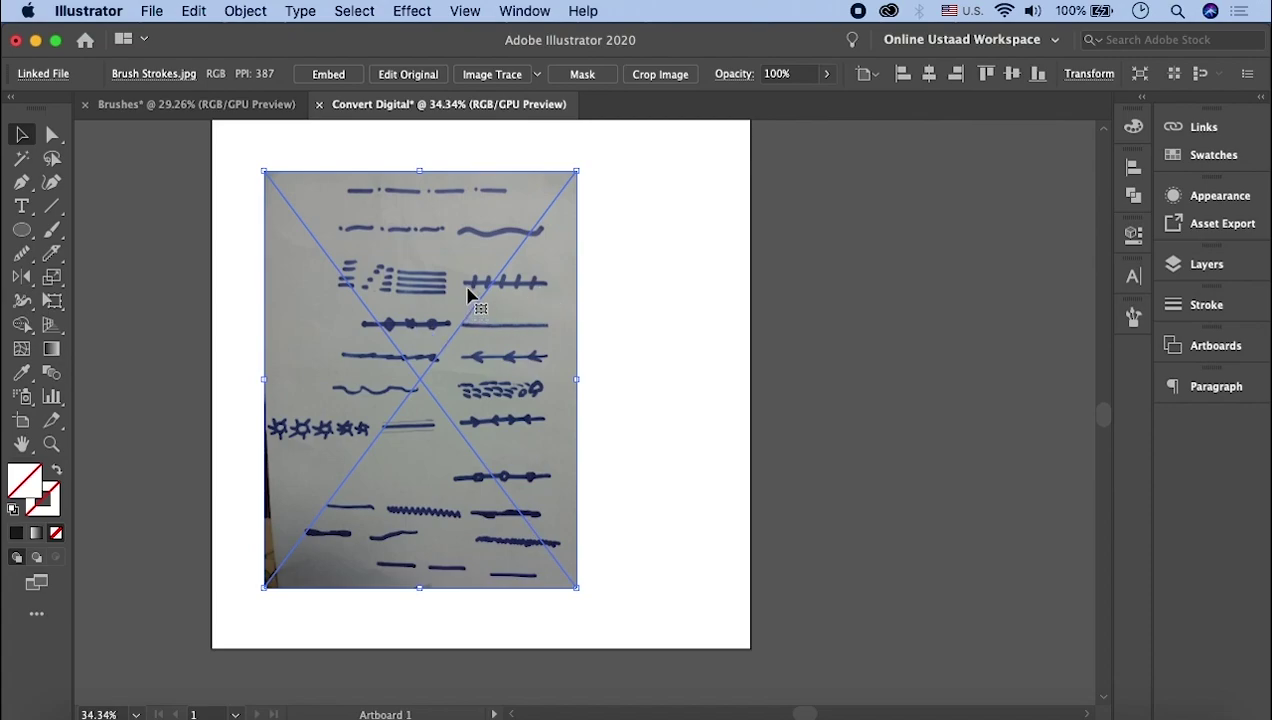
Drag the Brush Strokes.jpg photo off the artboard onto the pasteboard at its left
scroll(468, 295, left, 5)
scroll(470, 300, left, 2)
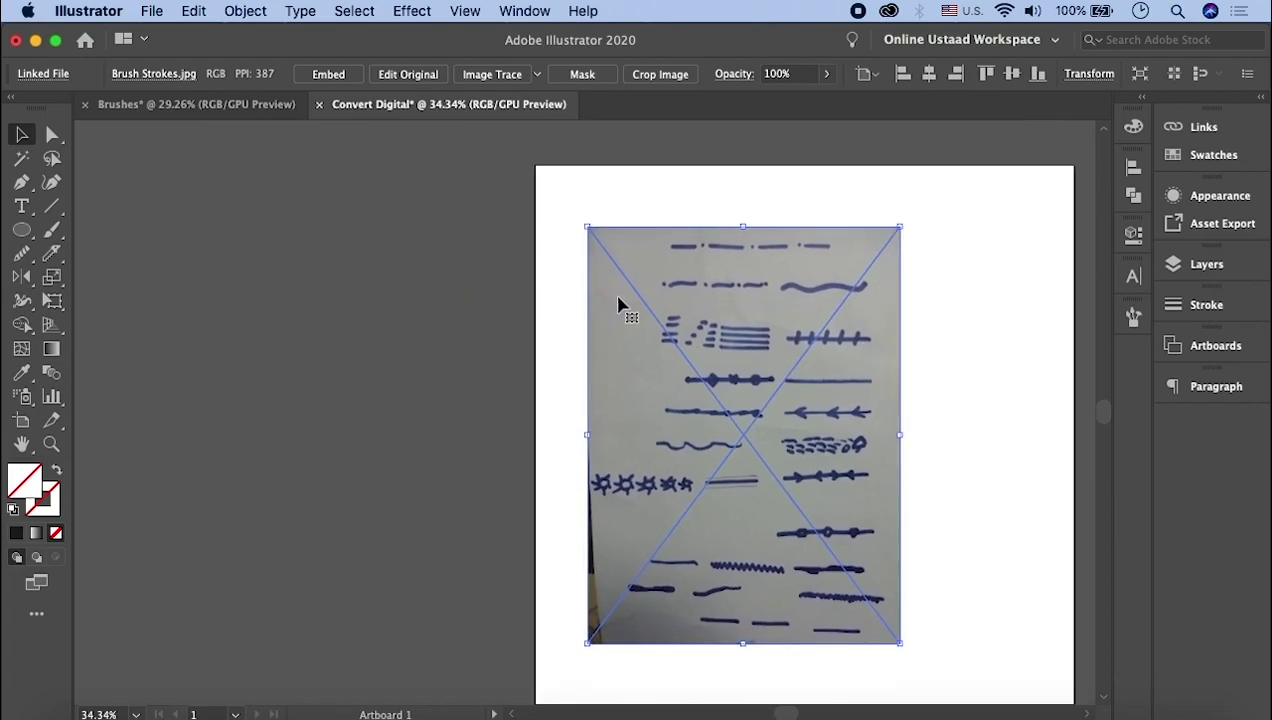
drag(758, 360, 363, 372)
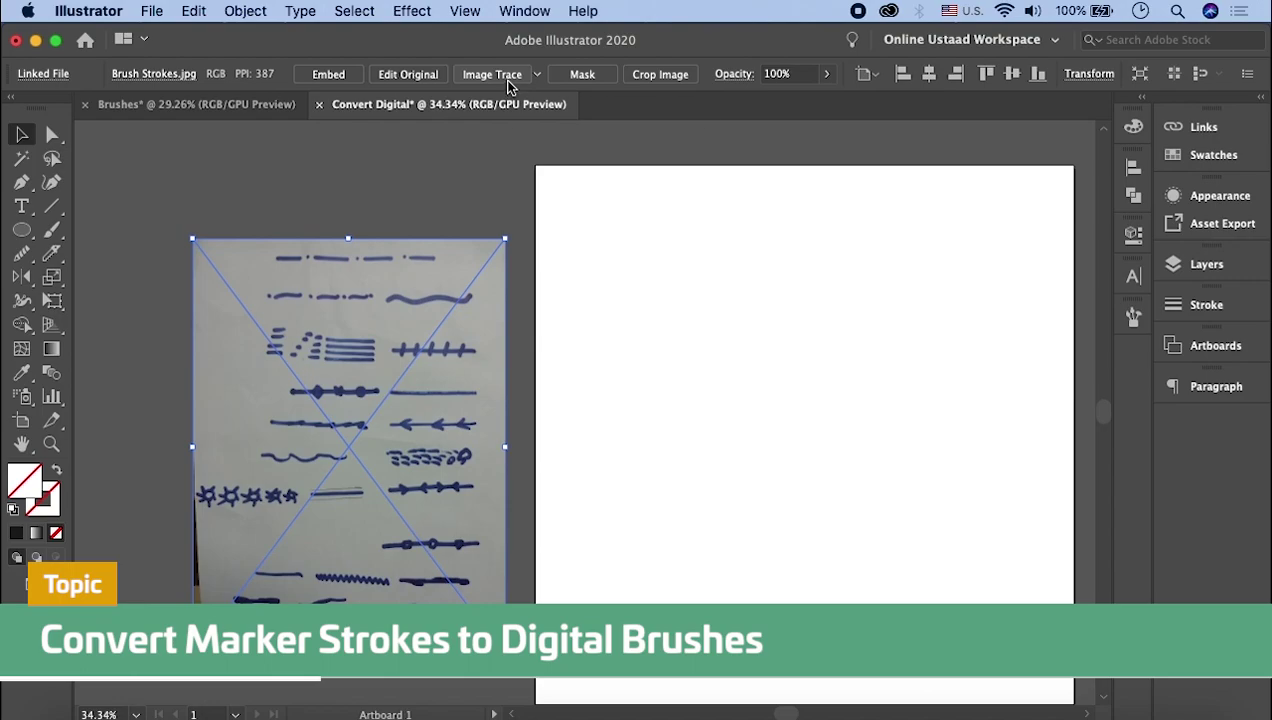
Image Trace the photo with the Black and White Logo preset, then expand the result
click(537, 76)
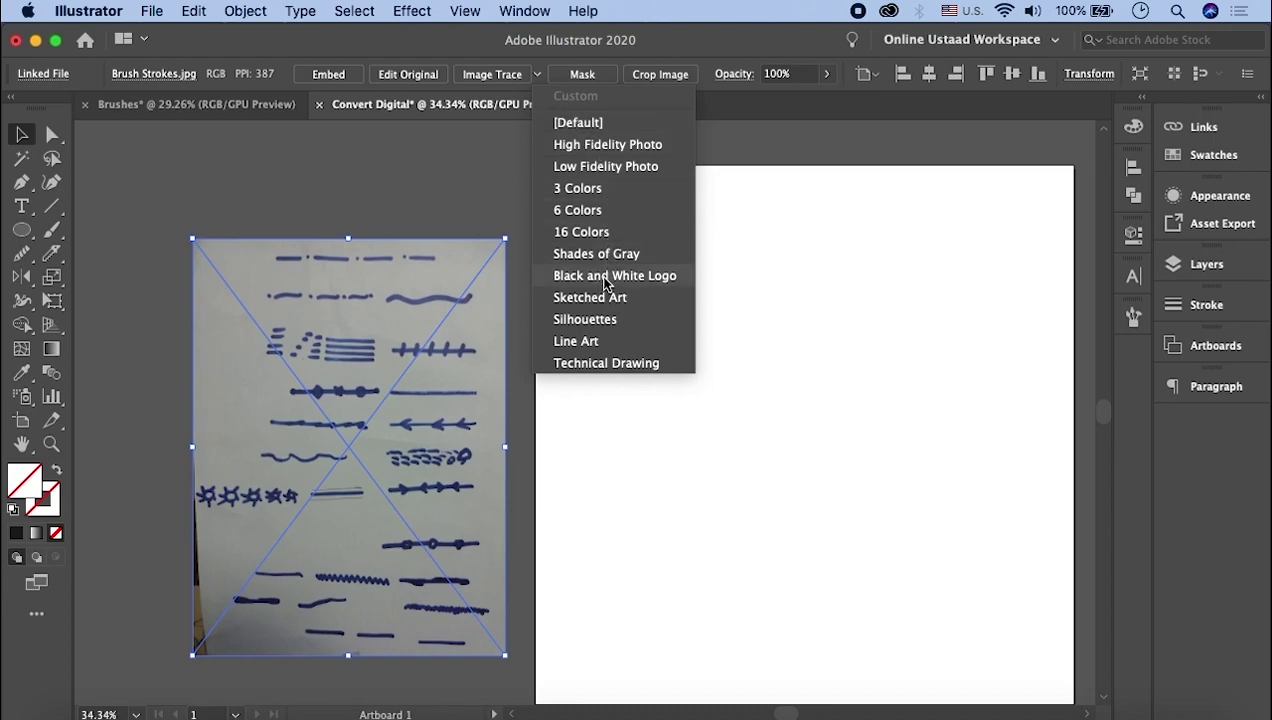
click(608, 278)
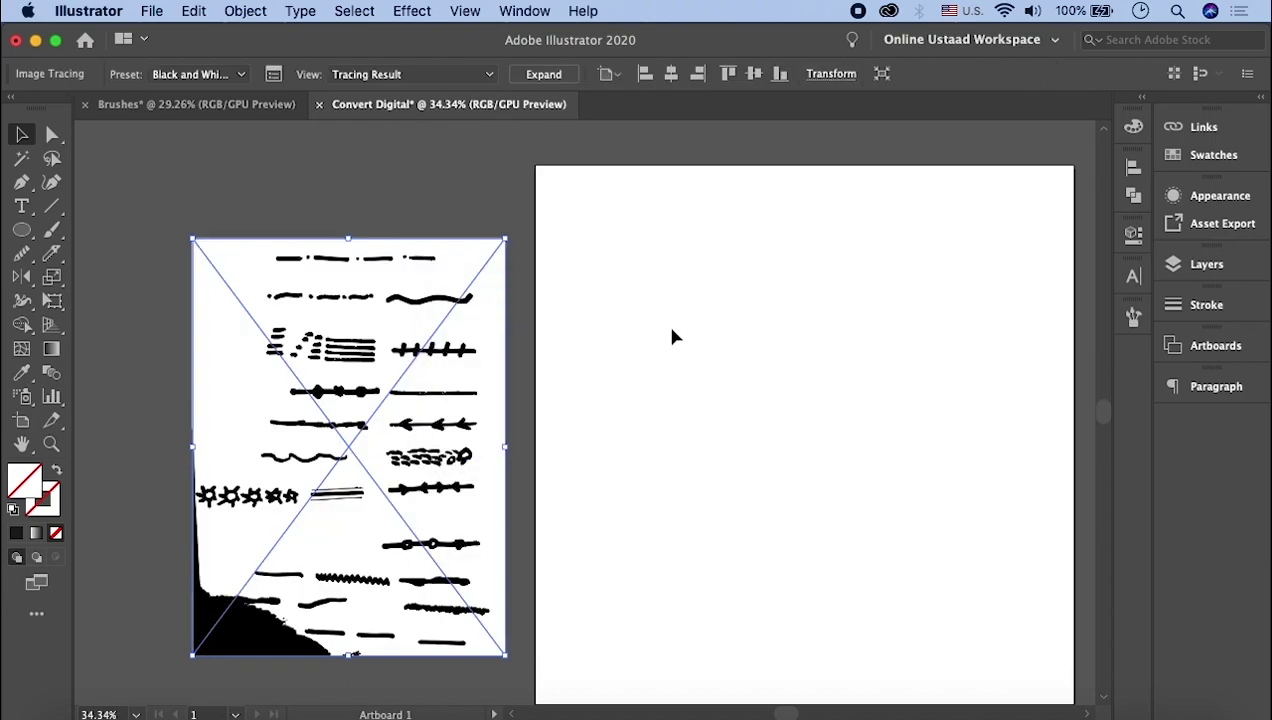
click(549, 76)
Ungroup the traced paths and select only the top dash-dot stroke
right_click(436, 328)
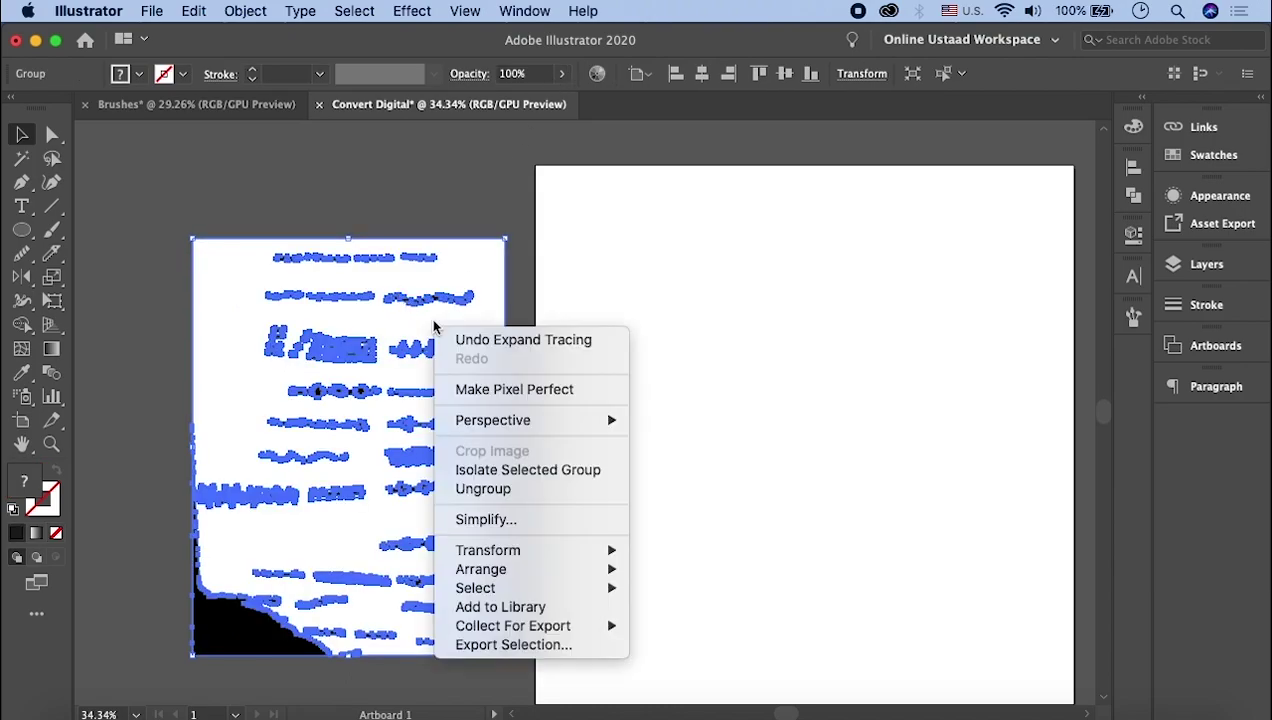
click(486, 489)
click(491, 193)
mouse_move(252, 196)
mouse_down()
mouse_move(415, 270)
mouse_move(782, 268)
mouse_up()
click(430, 262)
Copy the dash-dot stroke onto the empty artboard, zoom in, and select all its pieces
click(845, 331)
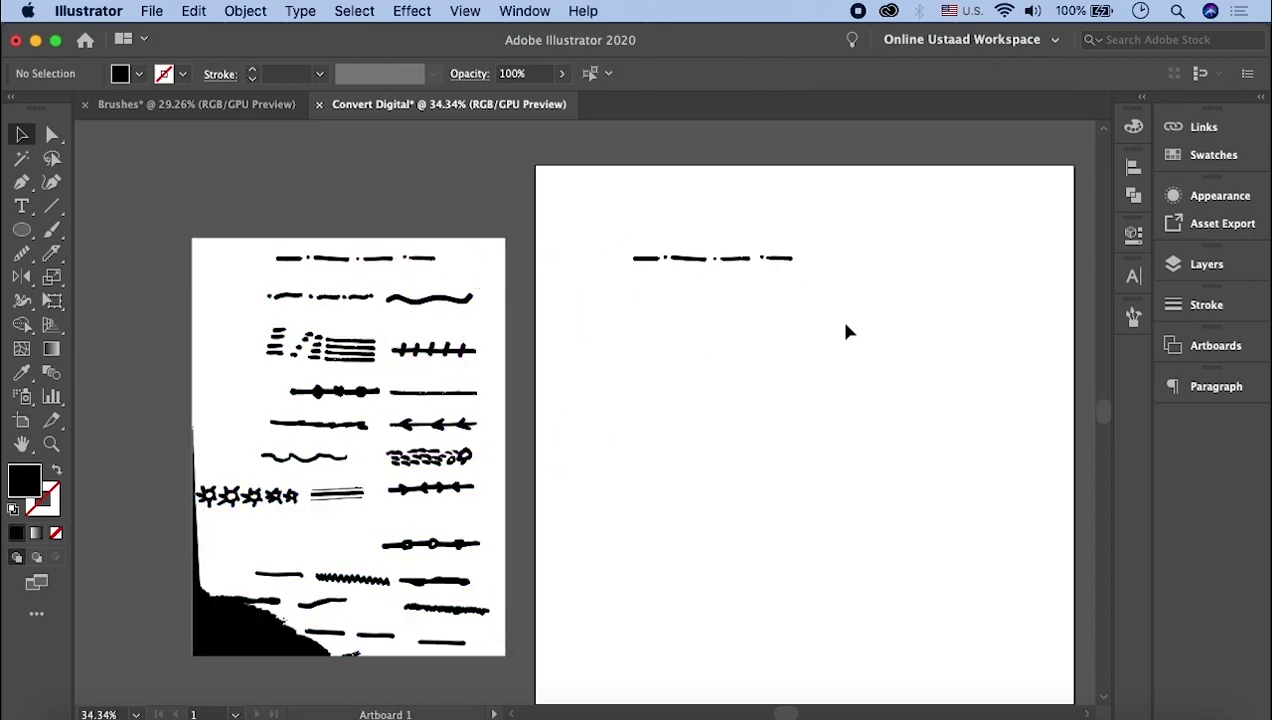
scroll(845, 331, up, 2)
scroll(718, 267, up, 5)
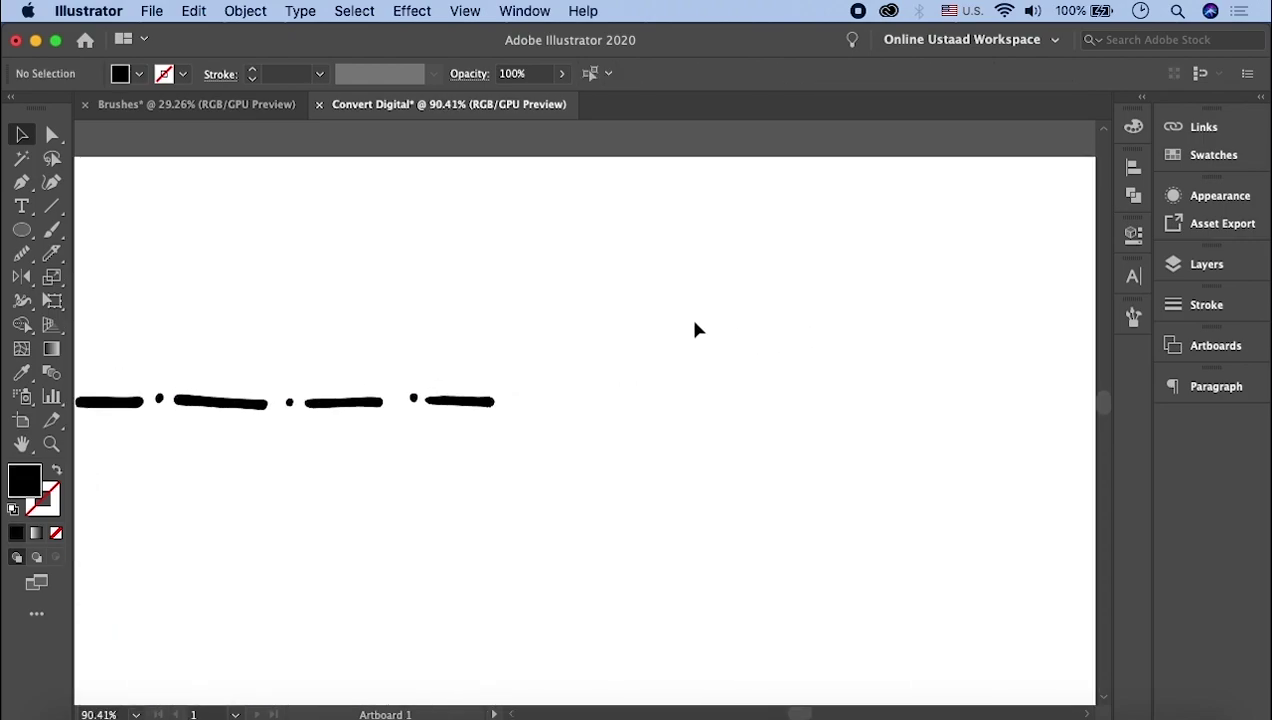
scroll(695, 328, down, 3)
scroll(616, 349, up, 1)
scroll(610, 355, up, 2)
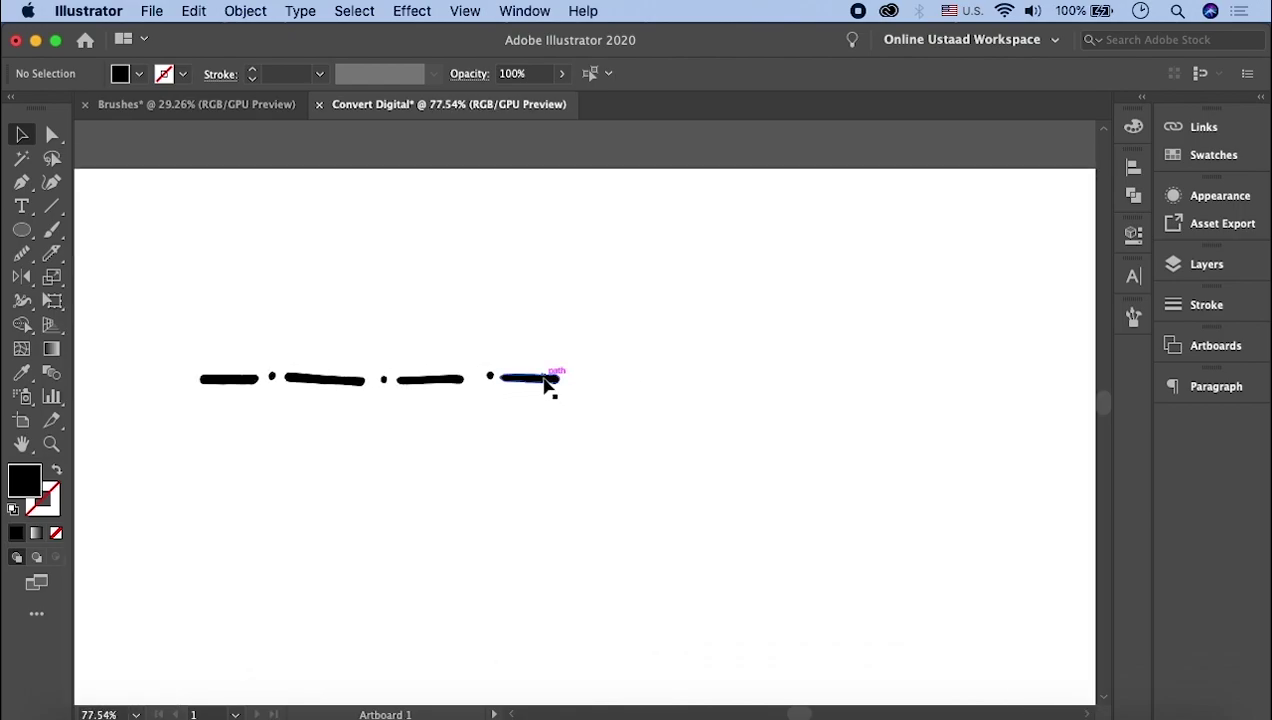
drag(175, 294, 643, 472)
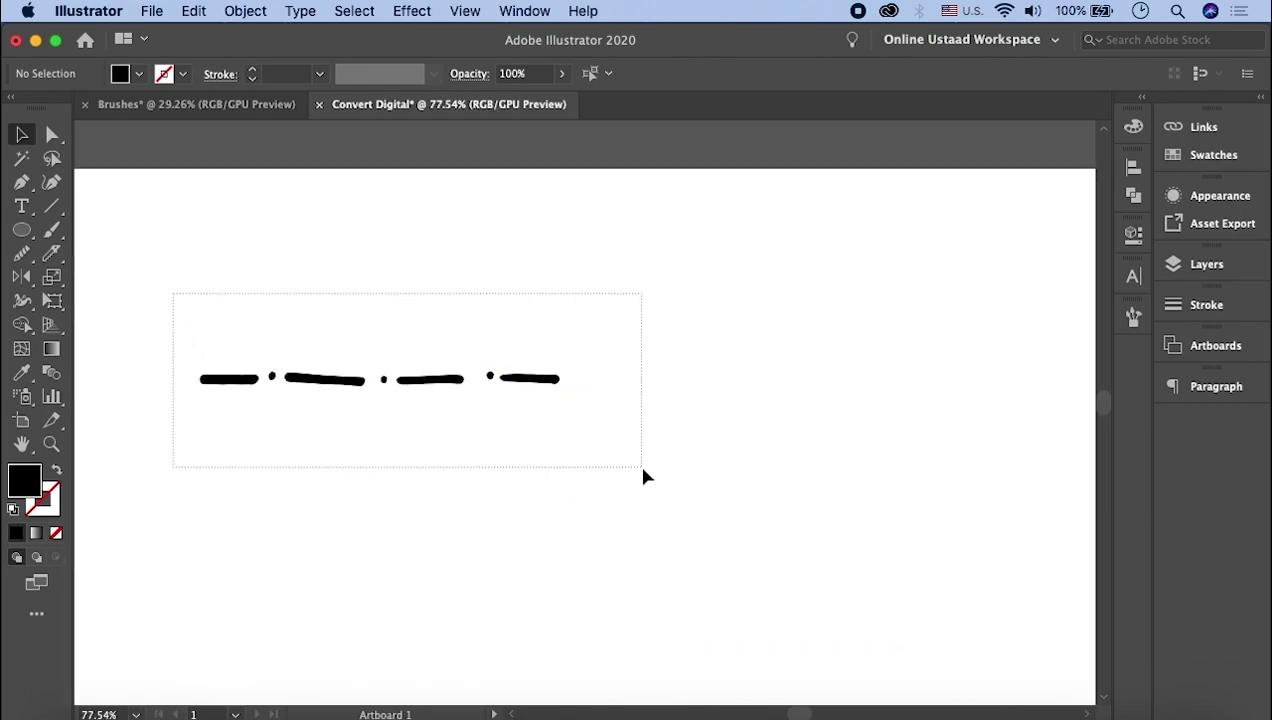
Group the dash-dot pieces and give them a red fill
key(super+g)
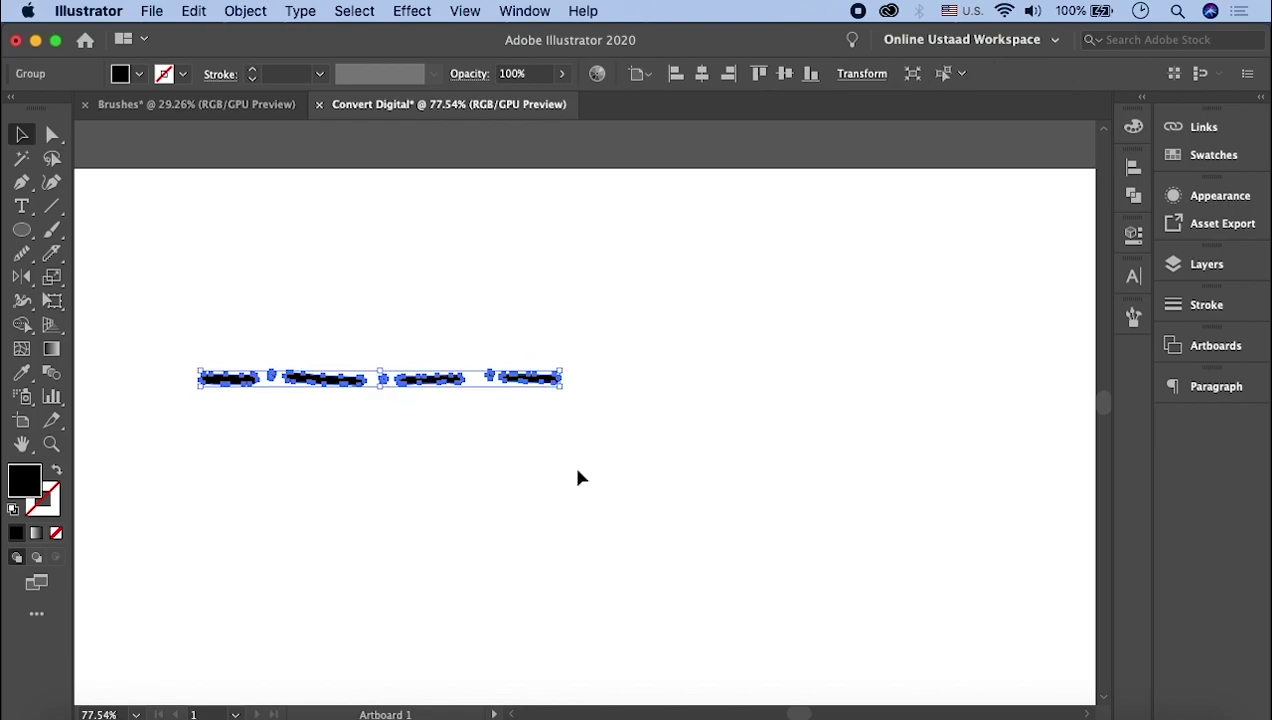
double_click(37, 481)
click(925, 228)
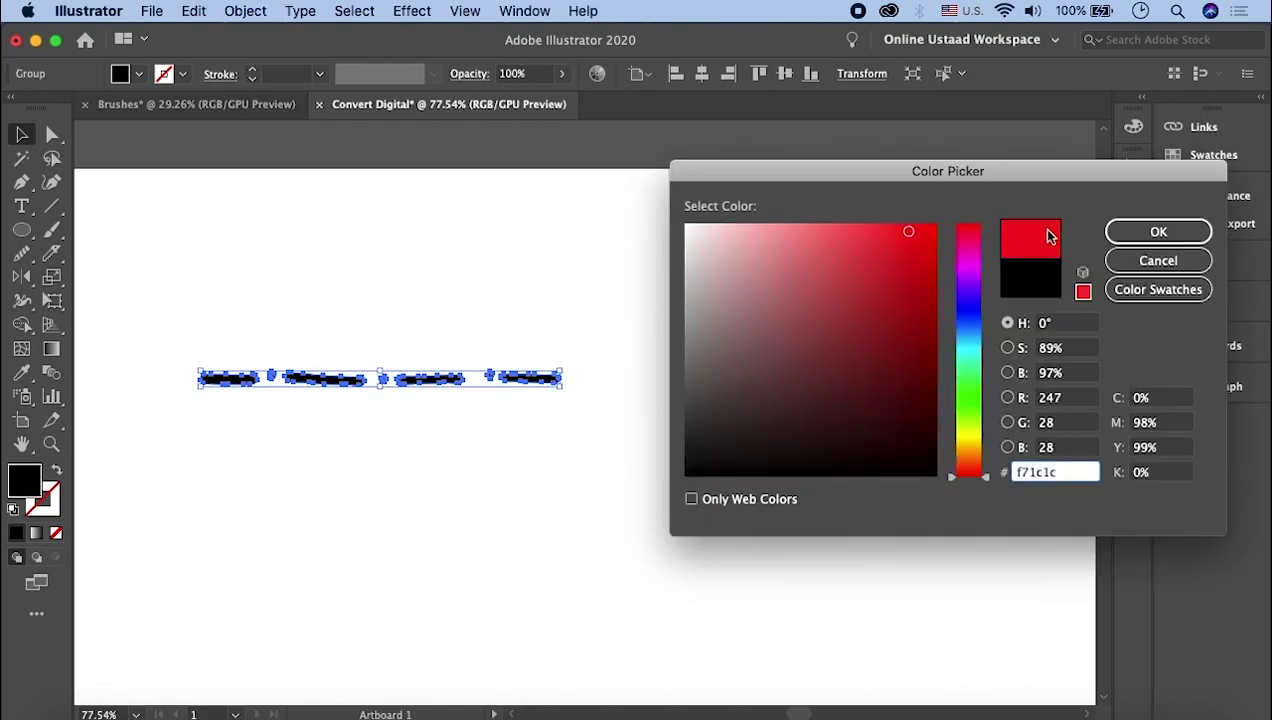
click(1158, 231)
click(55, 532)
double_click(25, 483)
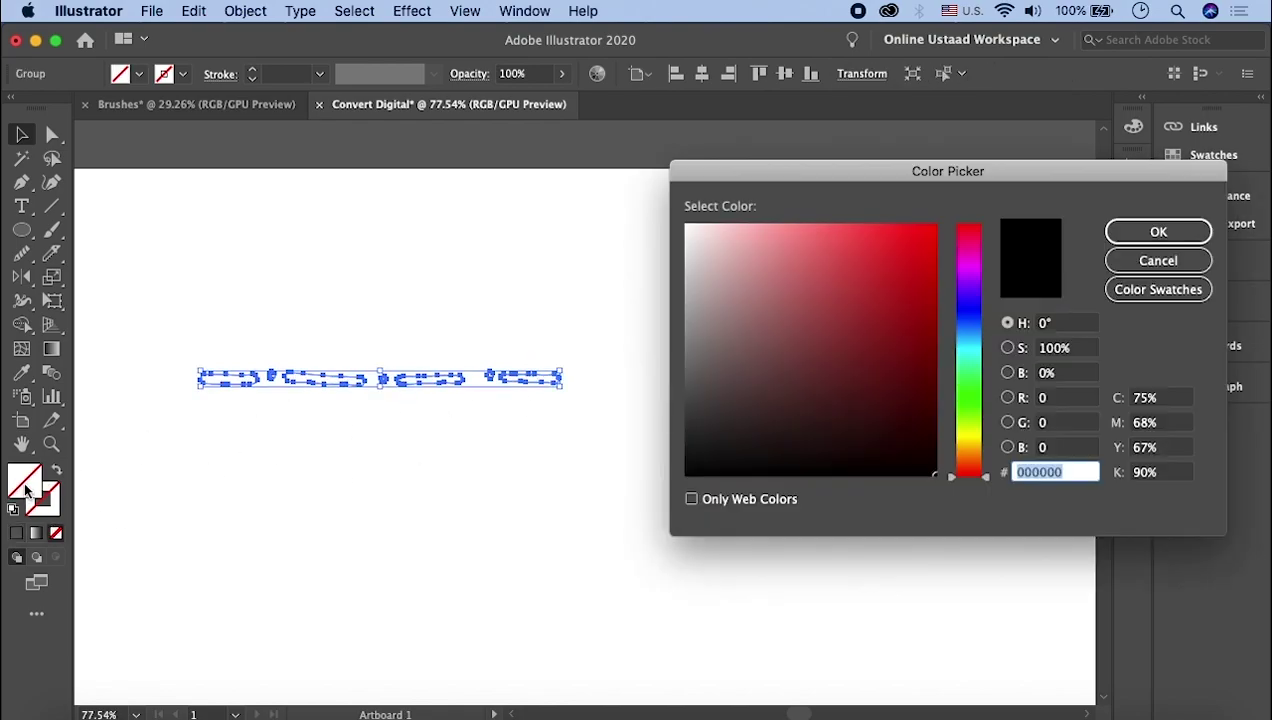
click(911, 239)
click(1158, 231)
click(747, 404)
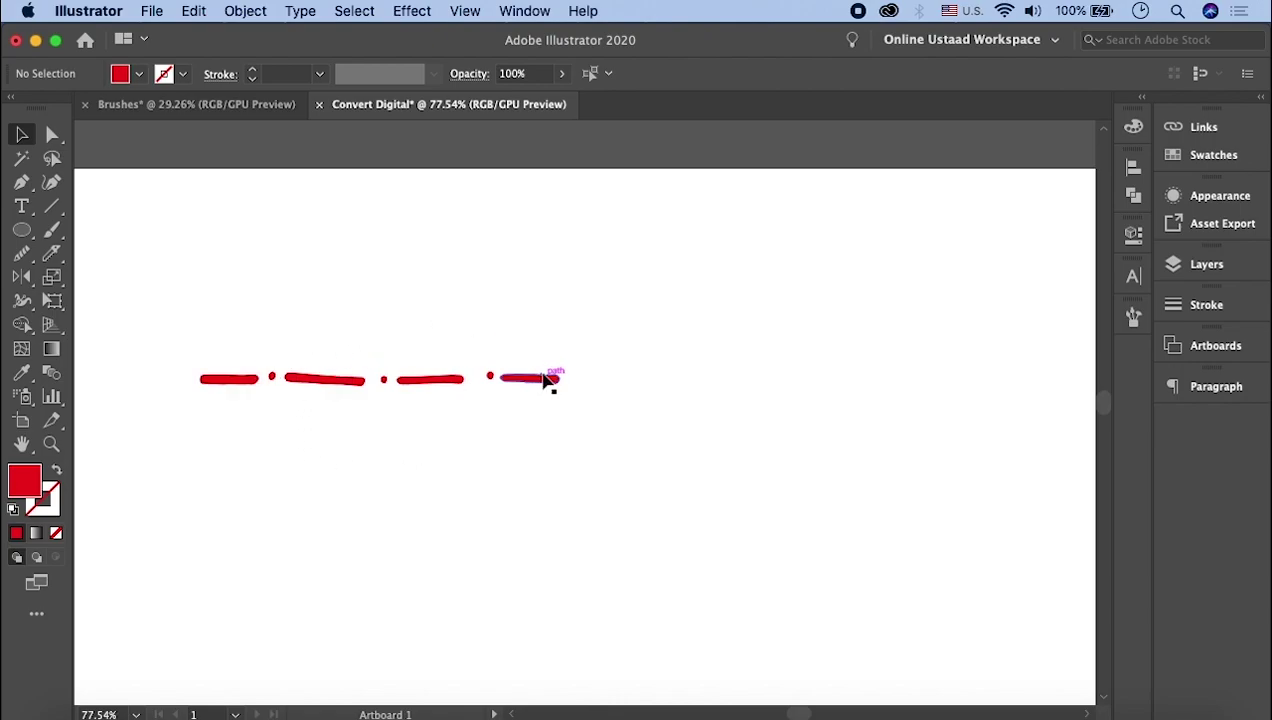
Alt-drag a copy of the red dashes to the right and fill it blue
click(230, 381)
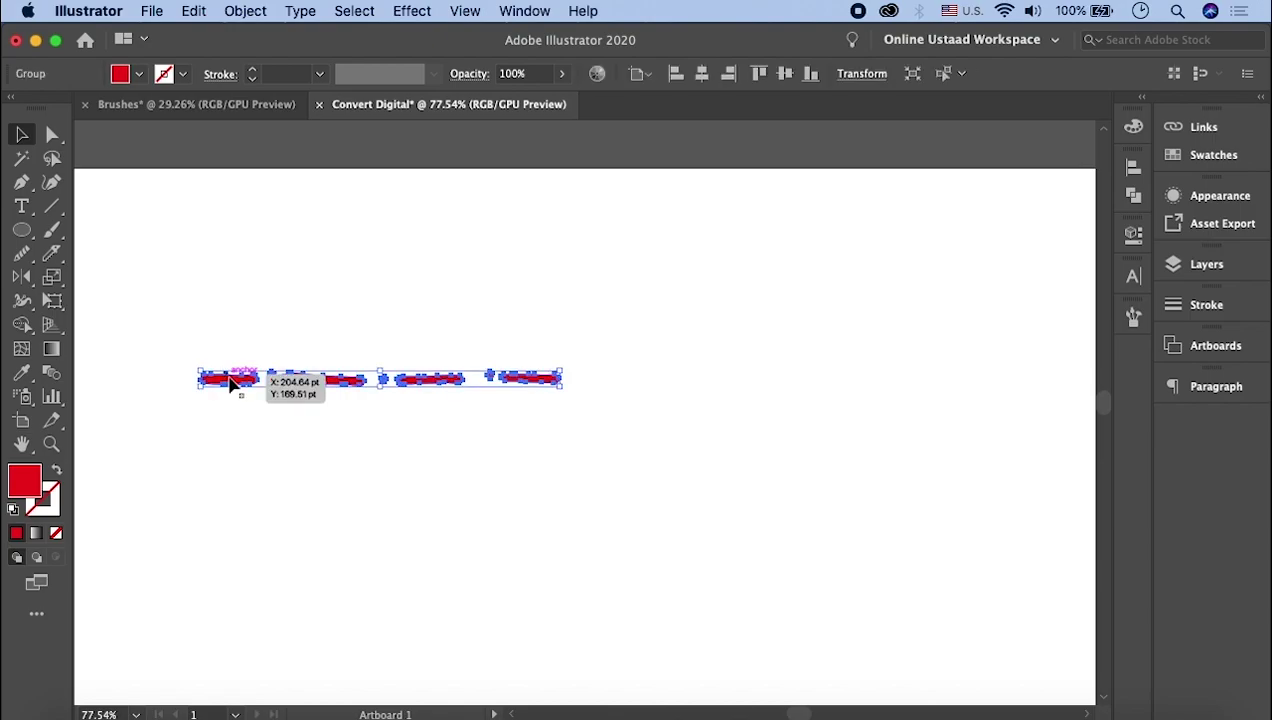
drag(230, 381, 578, 392)
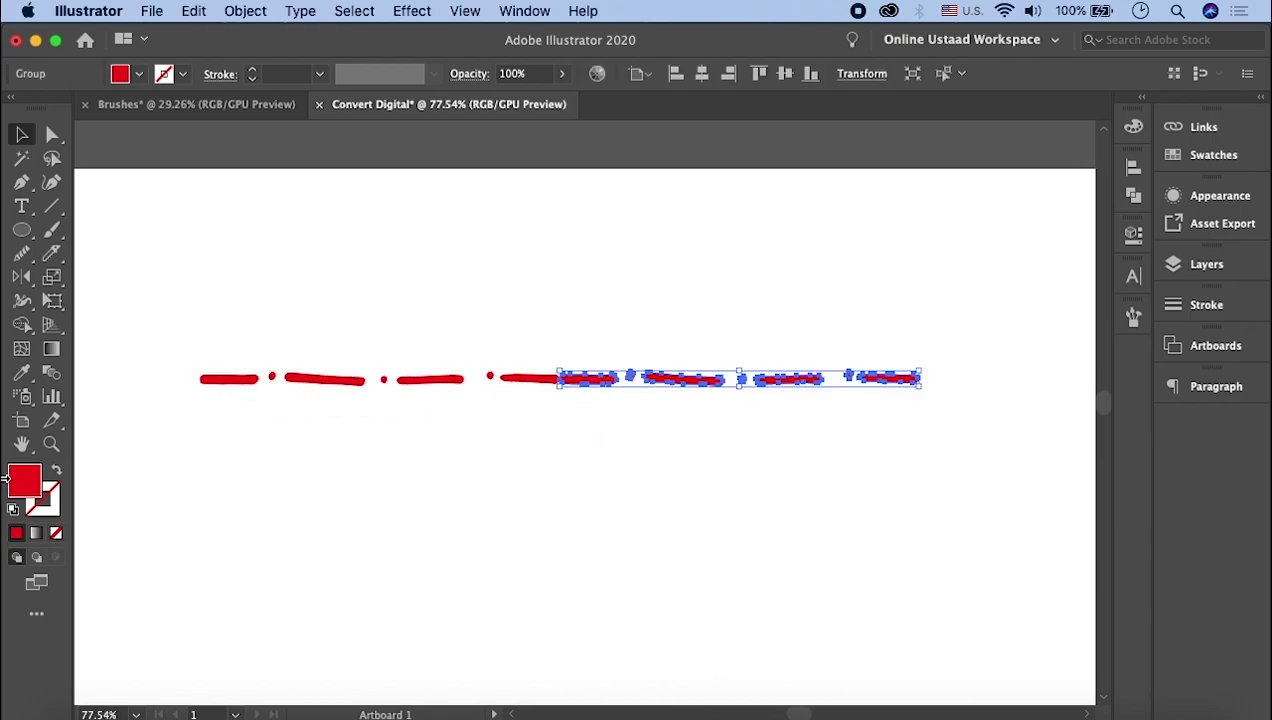
double_click(27, 480)
click(969, 327)
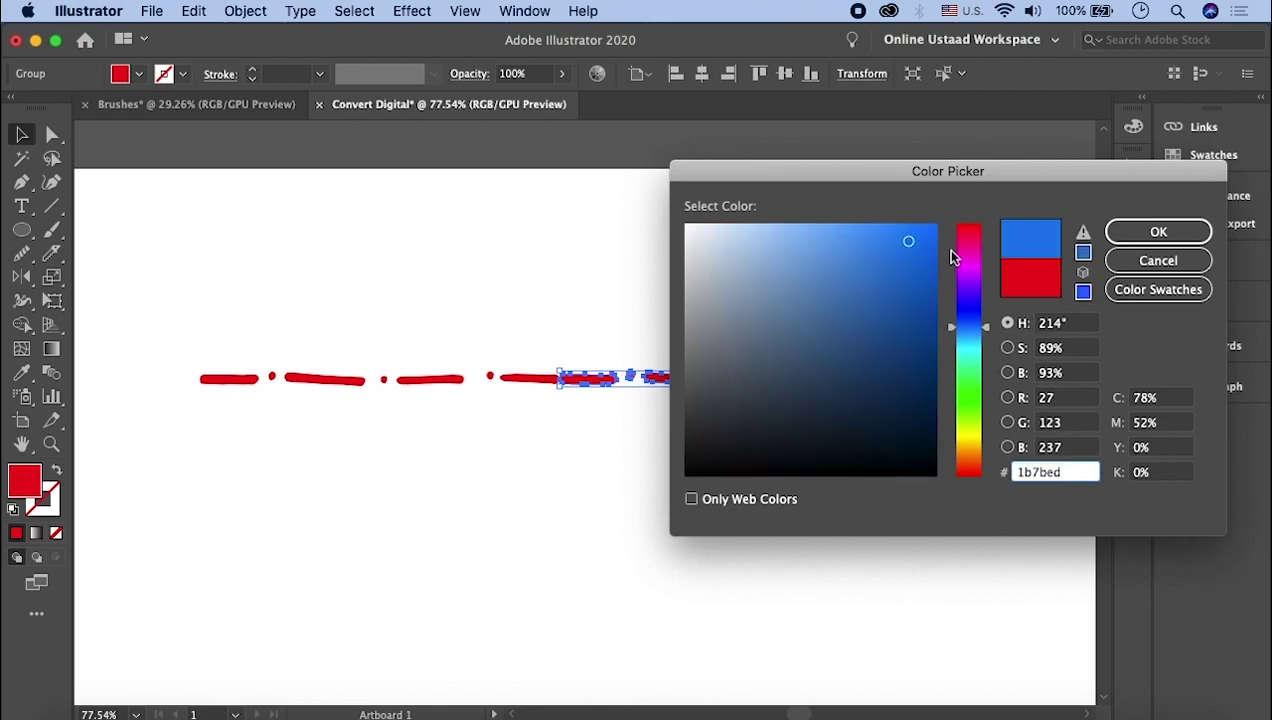
click(1158, 231)
click(599, 291)
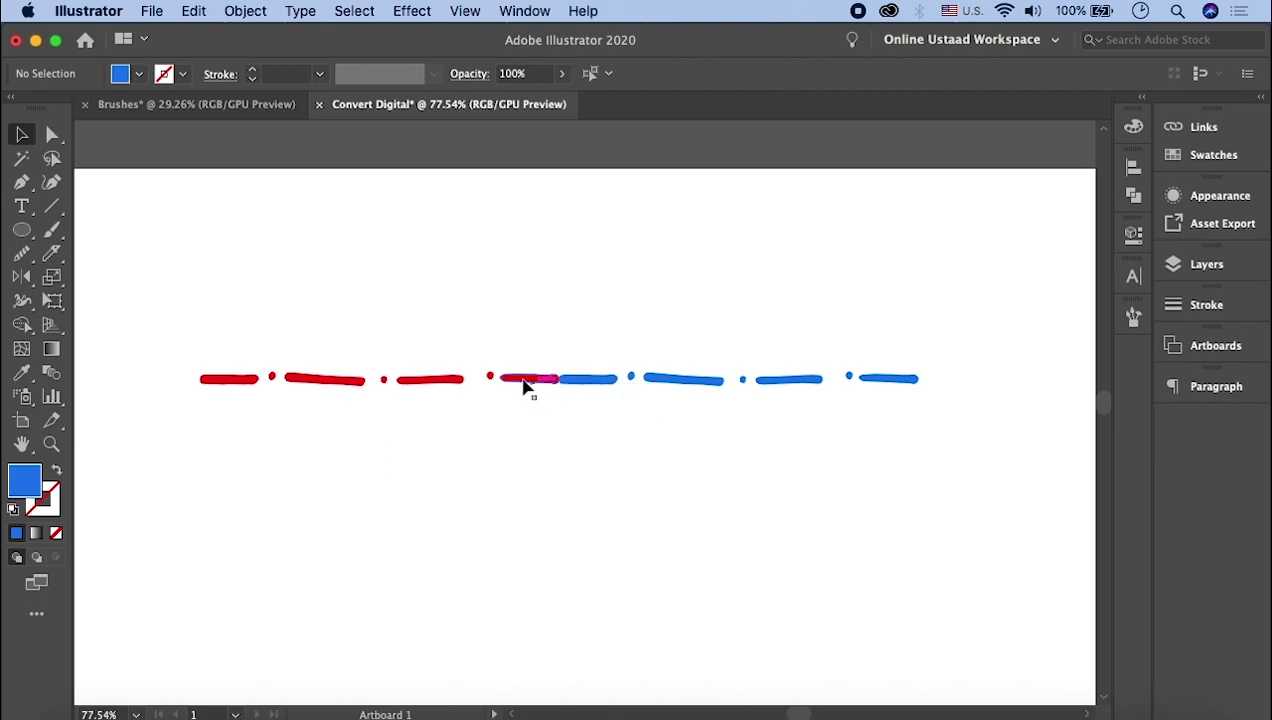
Place another red copy of the dashes at the right end of the blue section
click(213, 379)
drag(211, 381, 940, 390)
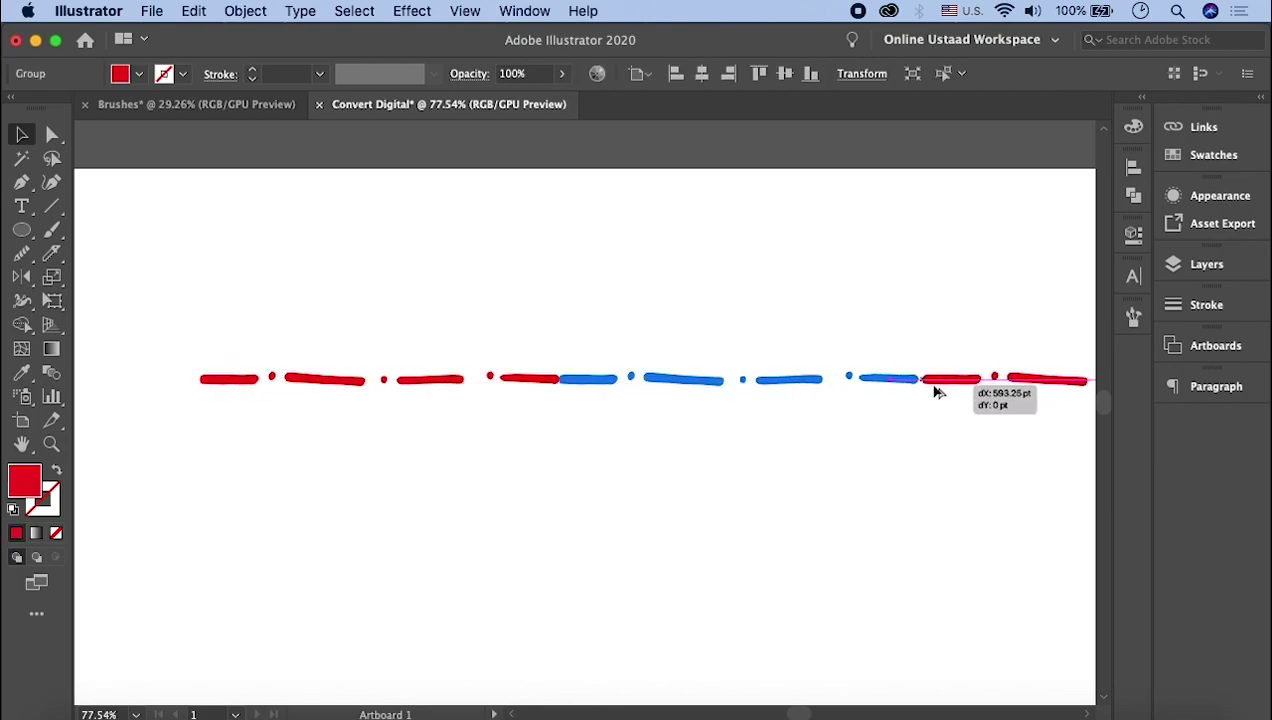
drag(940, 390, 935, 391)
click(903, 305)
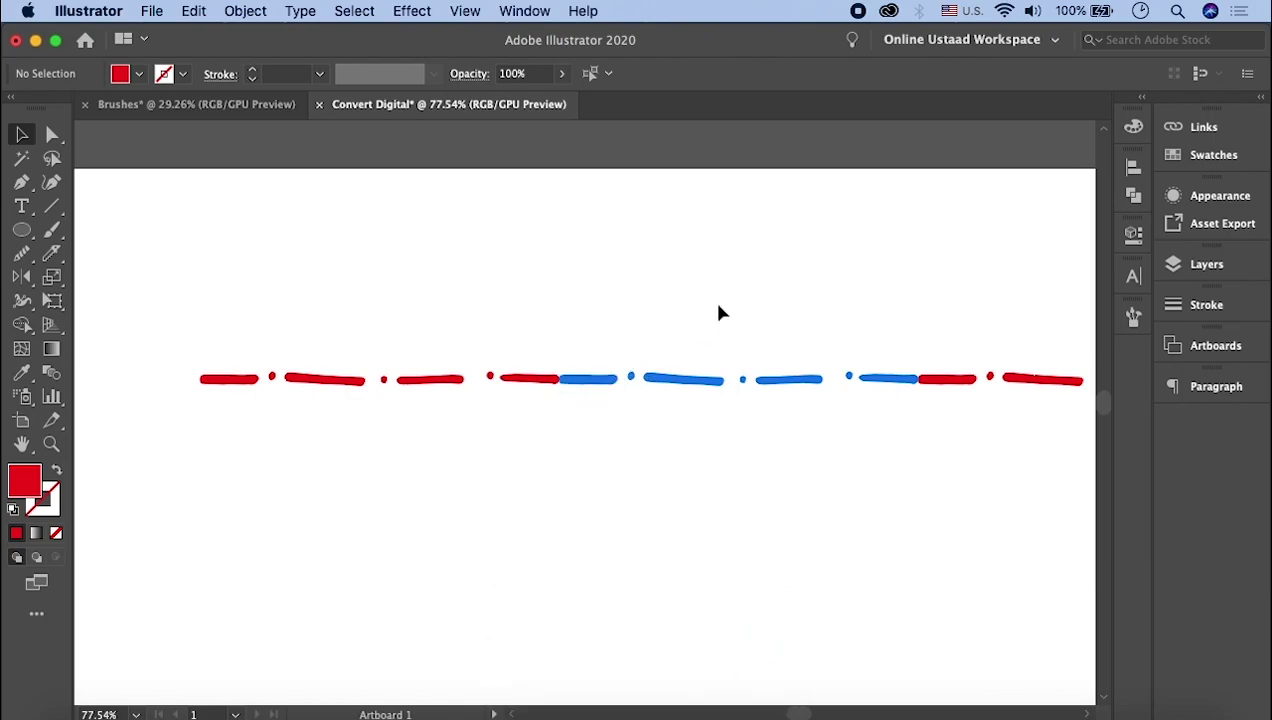
drag(712, 290, 1001, 411)
Delete the blue and right-hand red dash sections, leaving the original red dashes
key(Delete)
scroll(560, 348, up, 3)
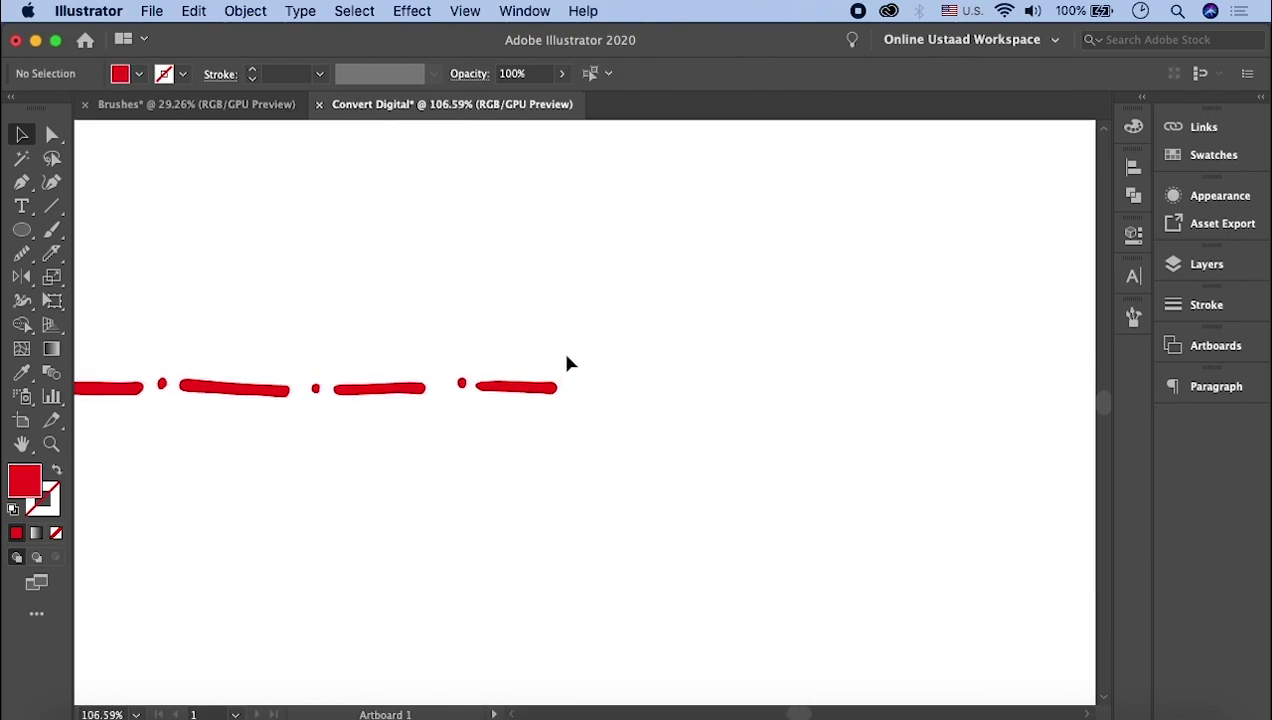
scroll(560, 348, up, 3)
click(442, 430)
click(361, 434)
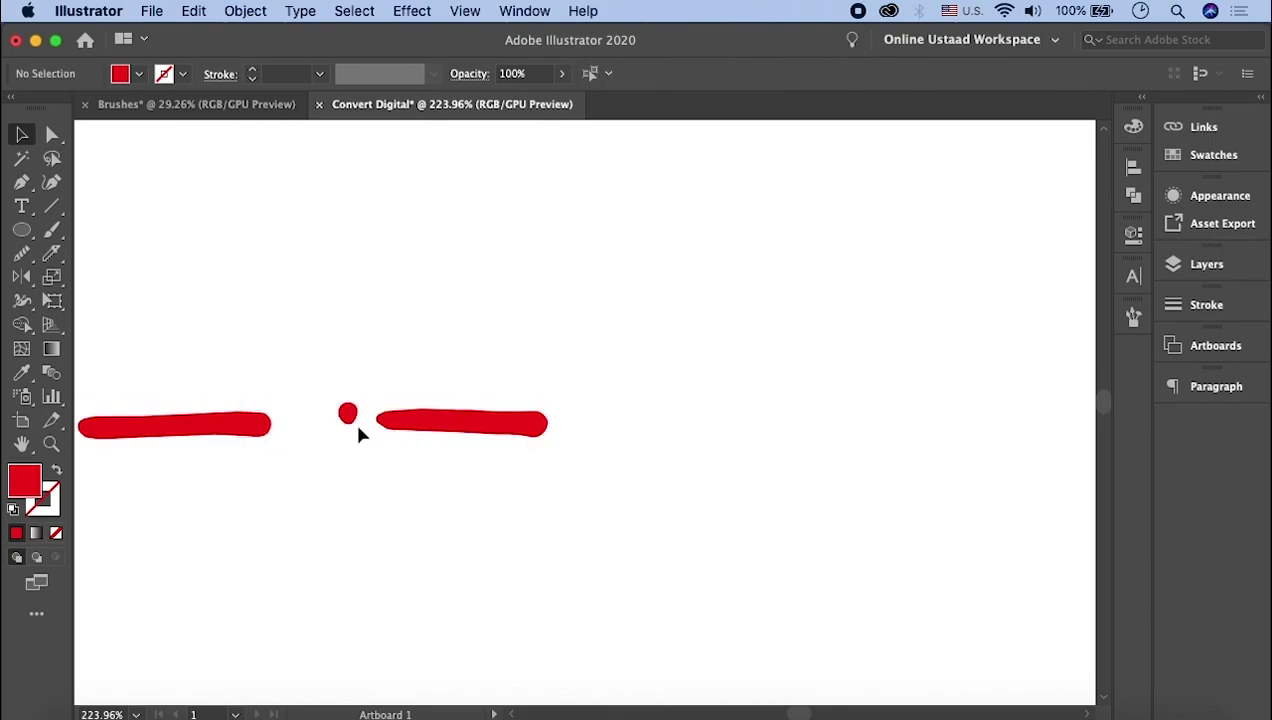
scroll(354, 419, left, 5)
scroll(240, 437, left, 2)
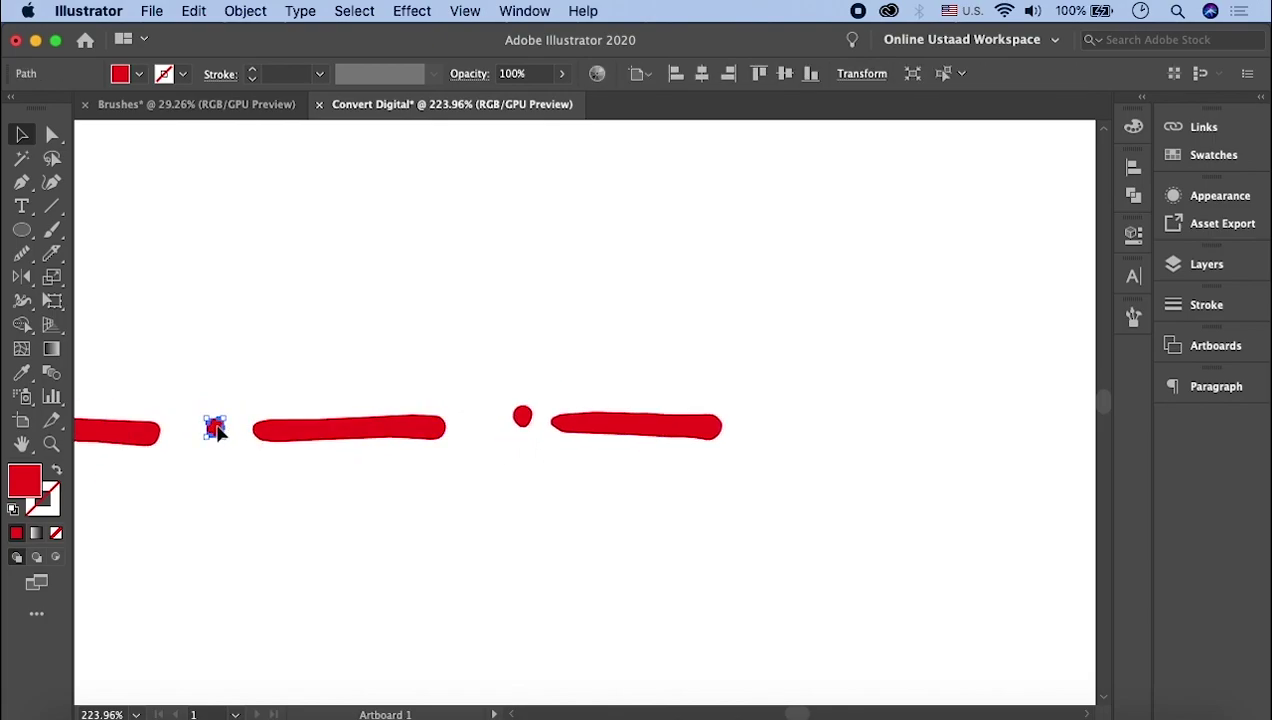
Copy the dot to the line's end and interleave a copy of the red dashes for even spacing
drag(215, 428, 768, 447)
click(778, 370)
scroll(780, 372, right, 2)
scroll(778, 370, down, 3)
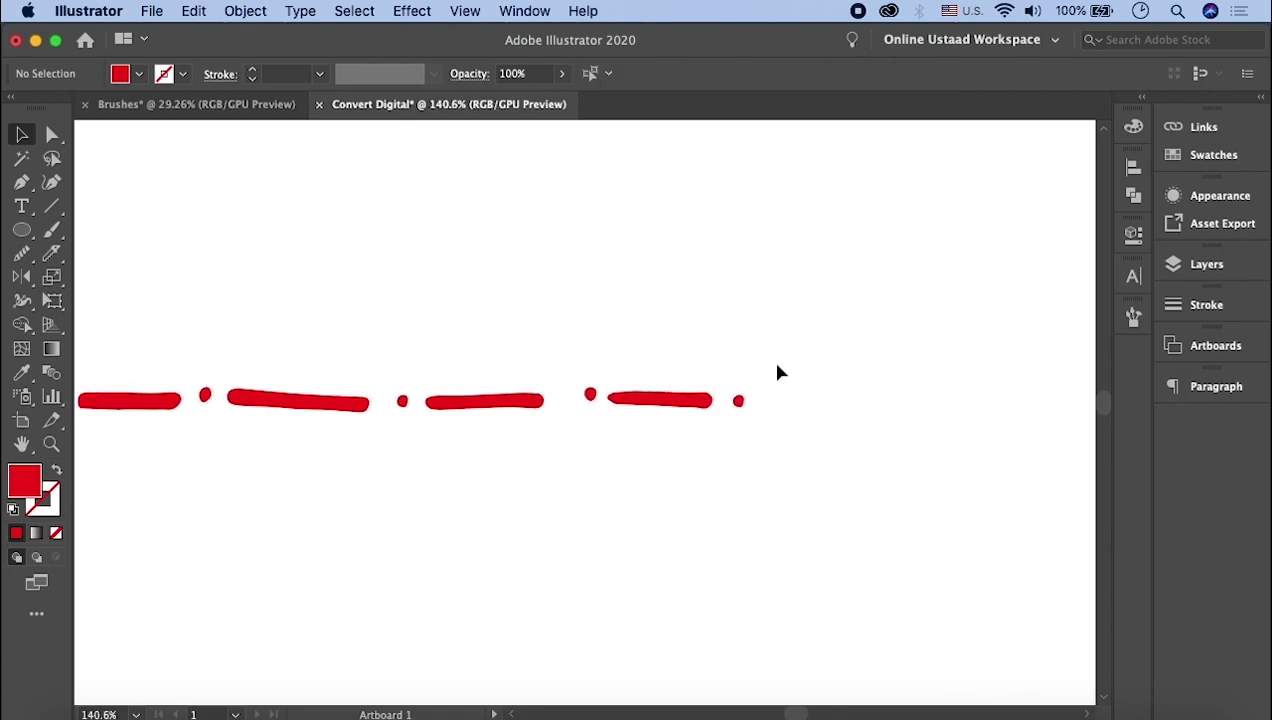
scroll(805, 363, down, 1)
drag(145, 330, 829, 474)
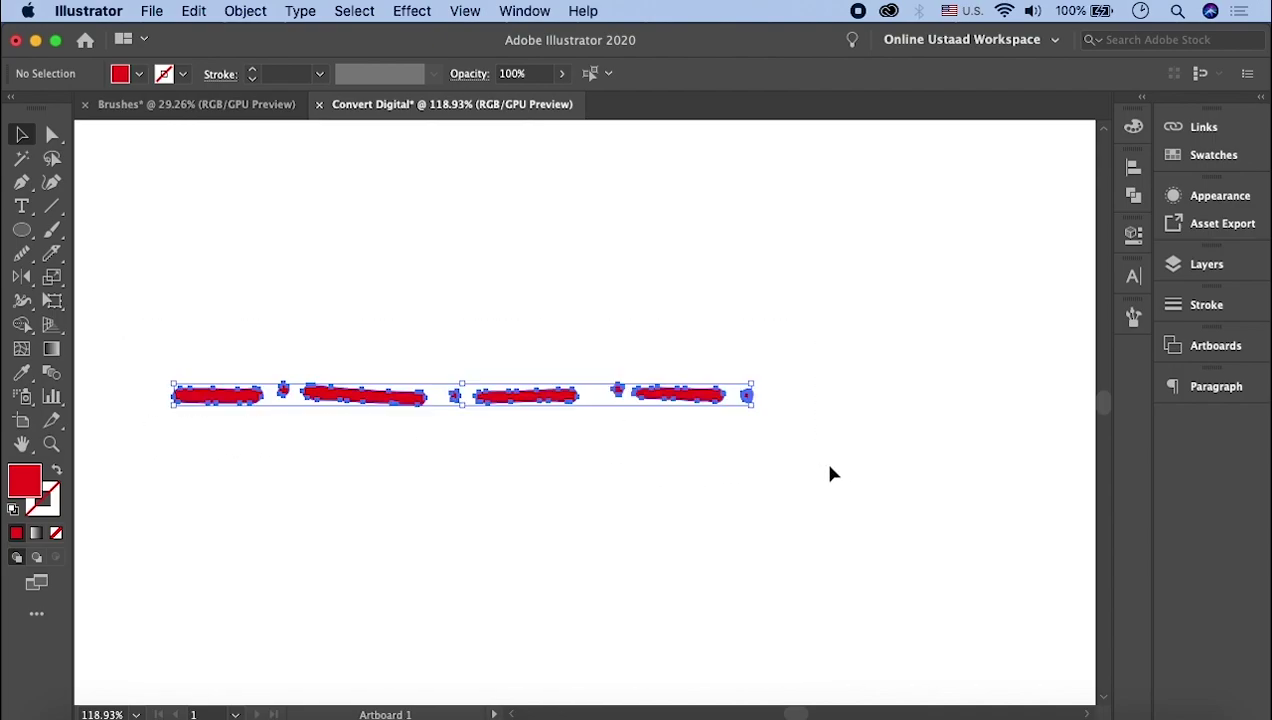
drag(240, 397, 282, 400)
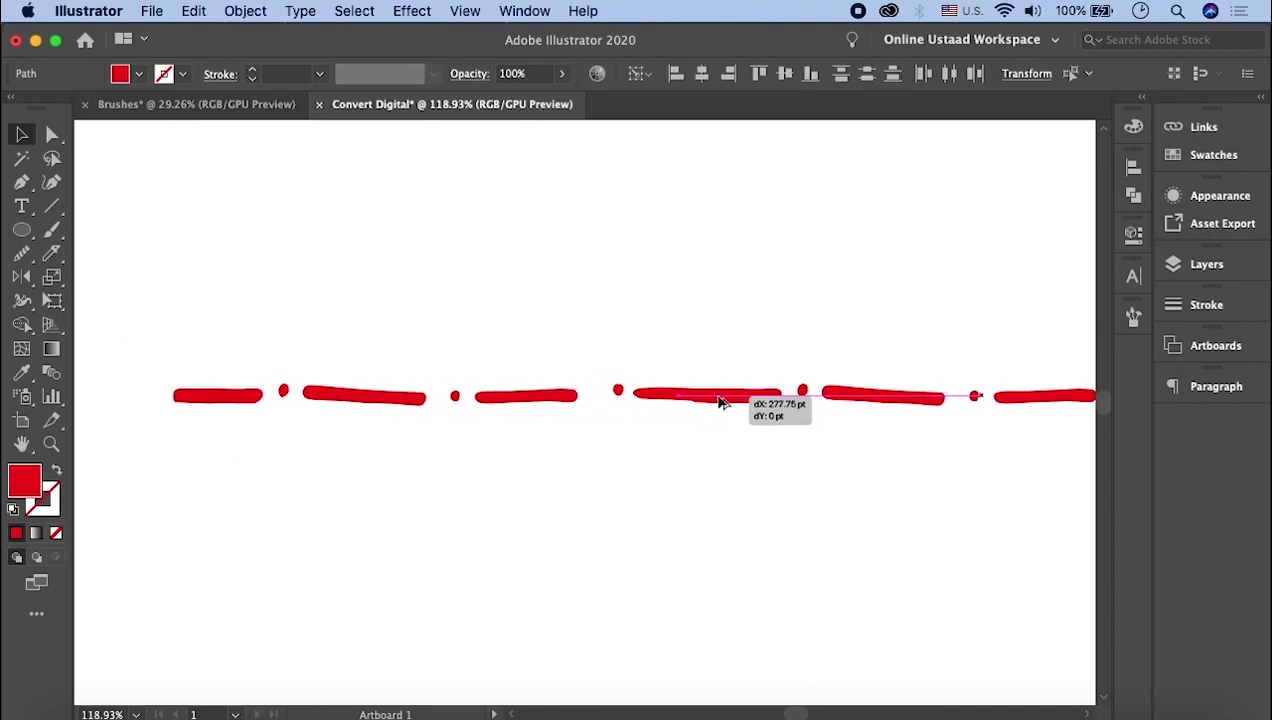
mouse_move(282, 400)
mouse_down()
mouse_move(781, 404)
mouse_move(769, 404)
mouse_up()
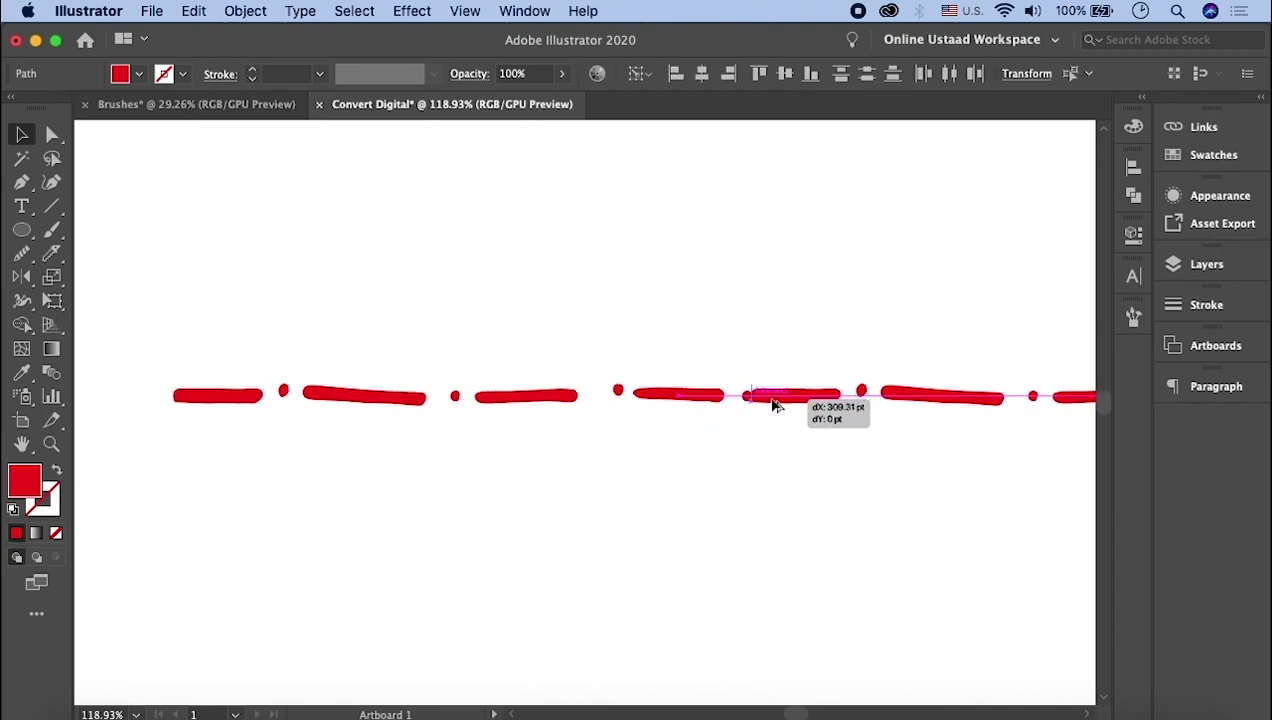
scroll(829, 502, right, 2)
click(829, 502)
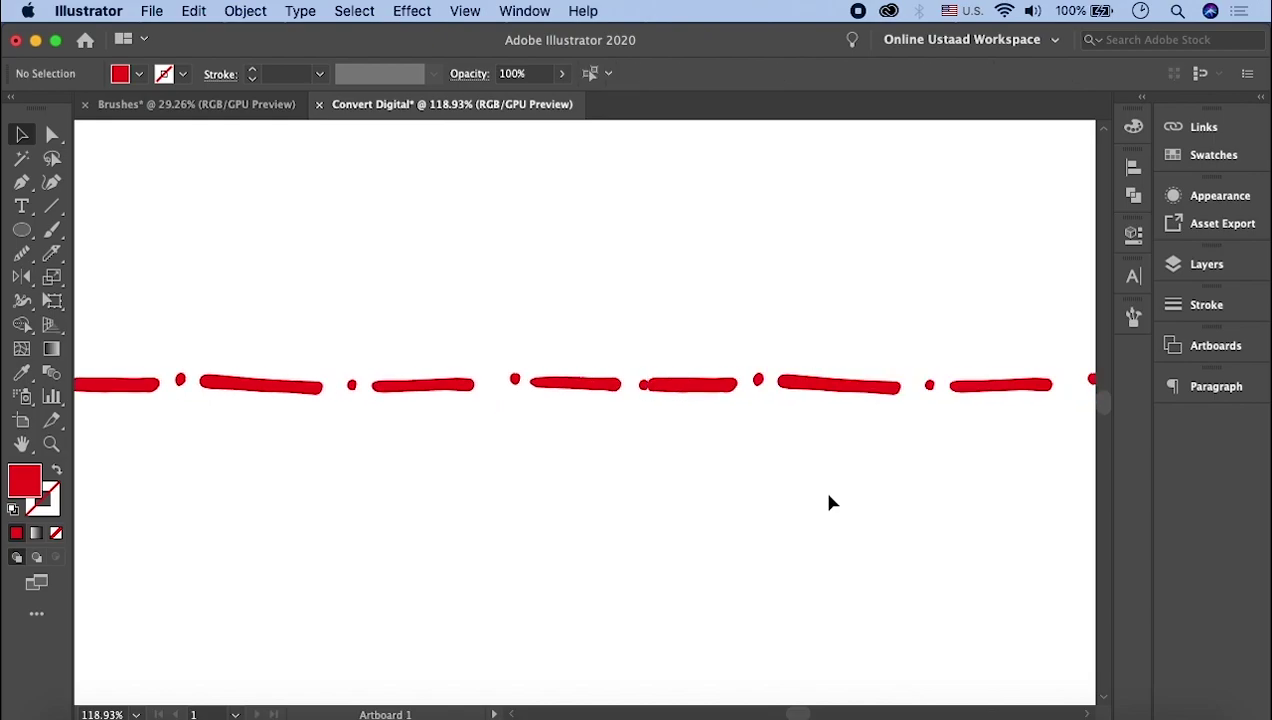
Delete the surplus dashes on the right of the line
scroll(676, 394, right, 3)
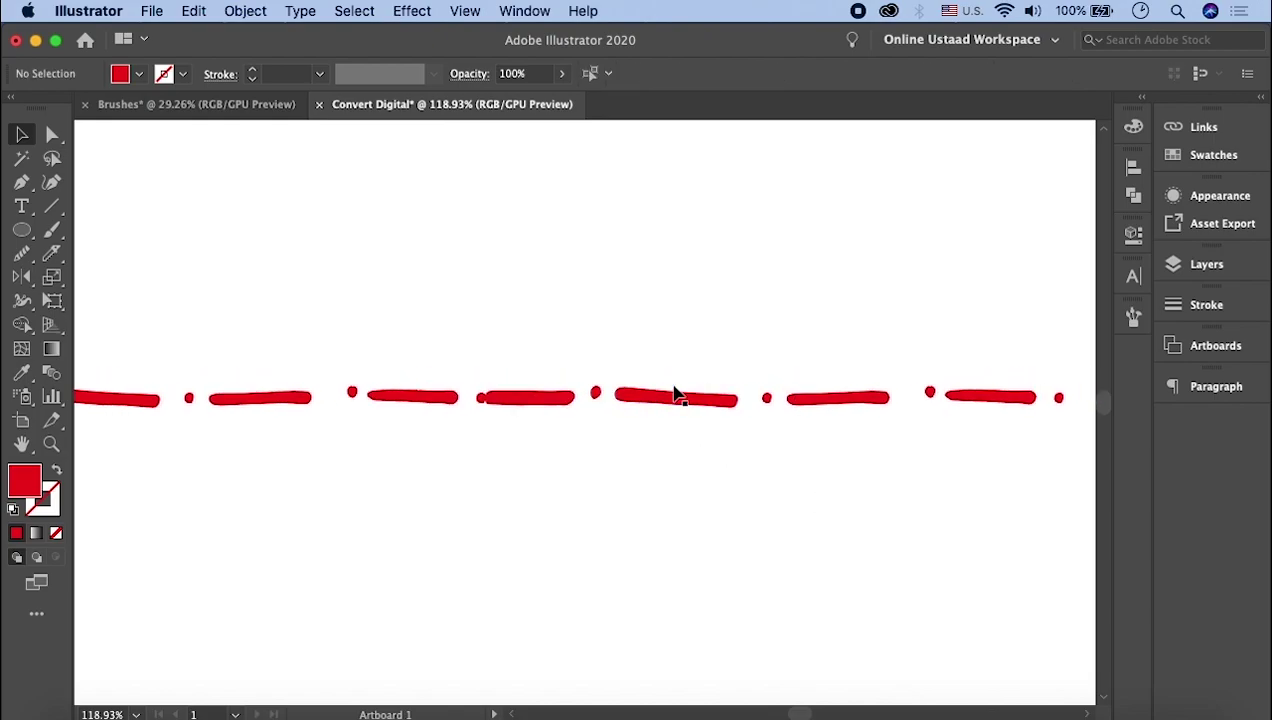
drag(619, 390, 1073, 507)
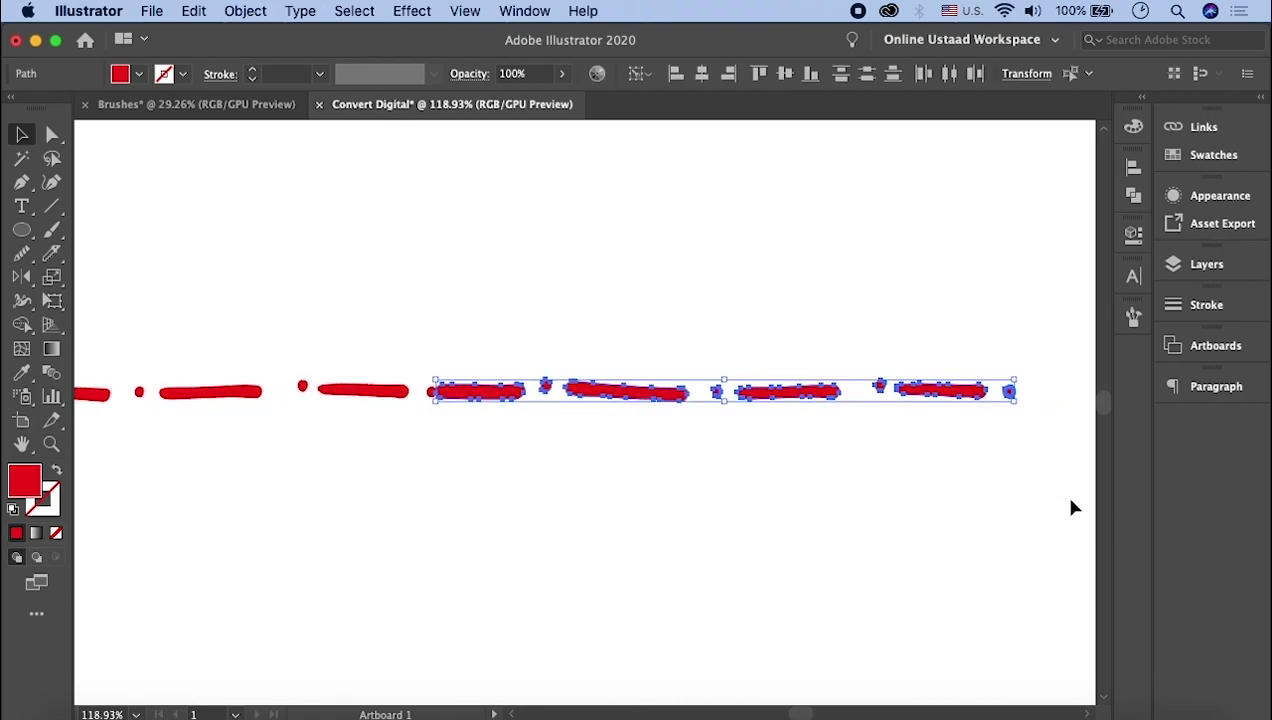
scroll(1073, 507, right, 3)
key(Delete)
scroll(530, 430, left, 2)
scroll(437, 412, up, 3)
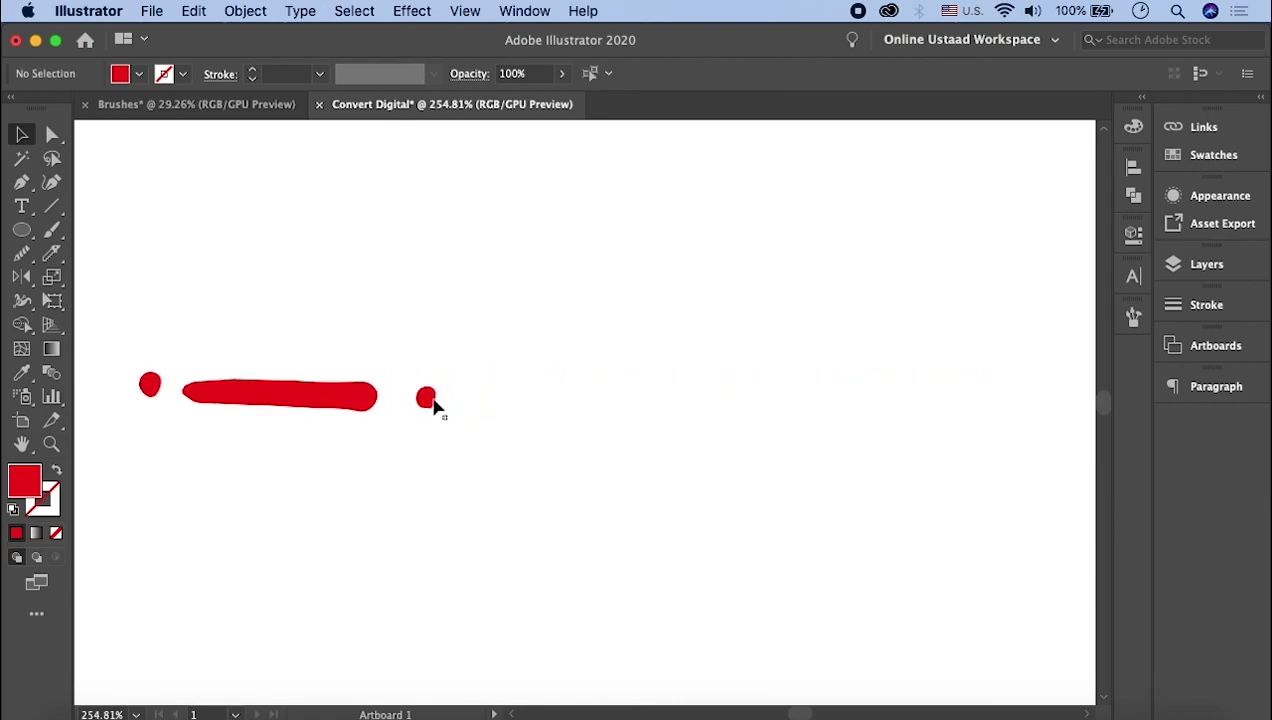
scroll(450, 410, up, 5)
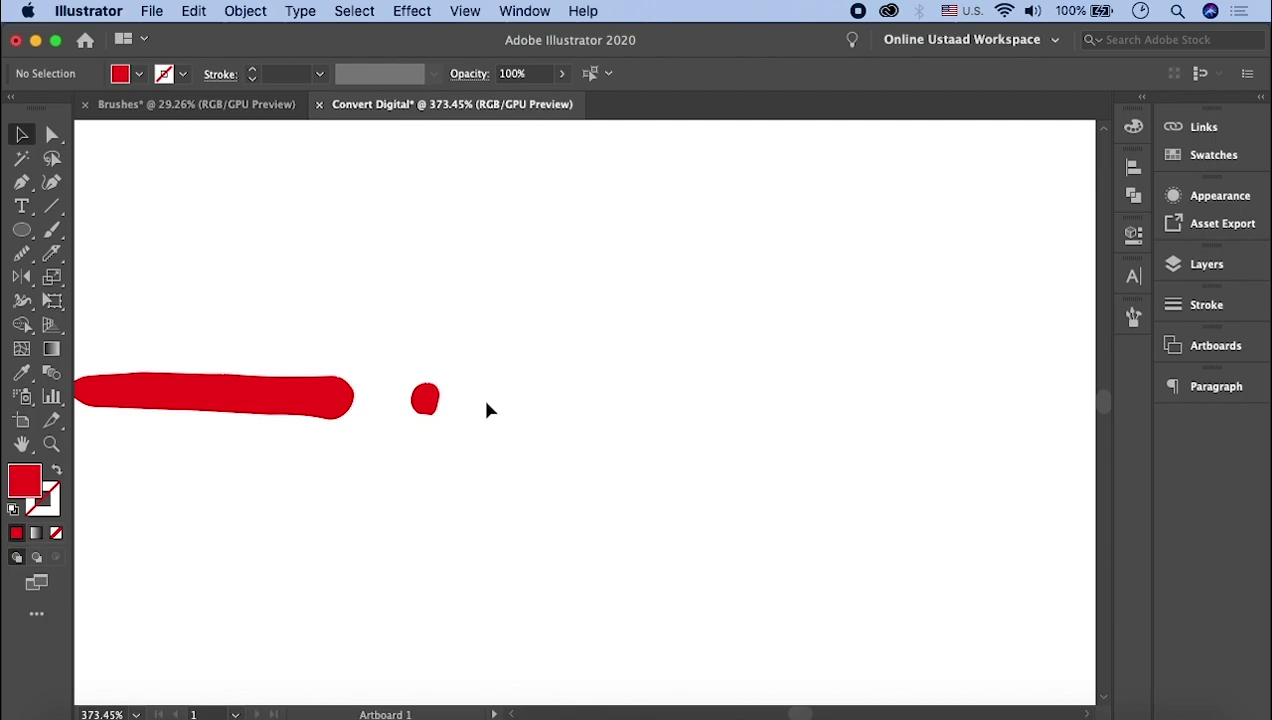
Place a single Pen anchor point just right of the last red dot
click(21, 182)
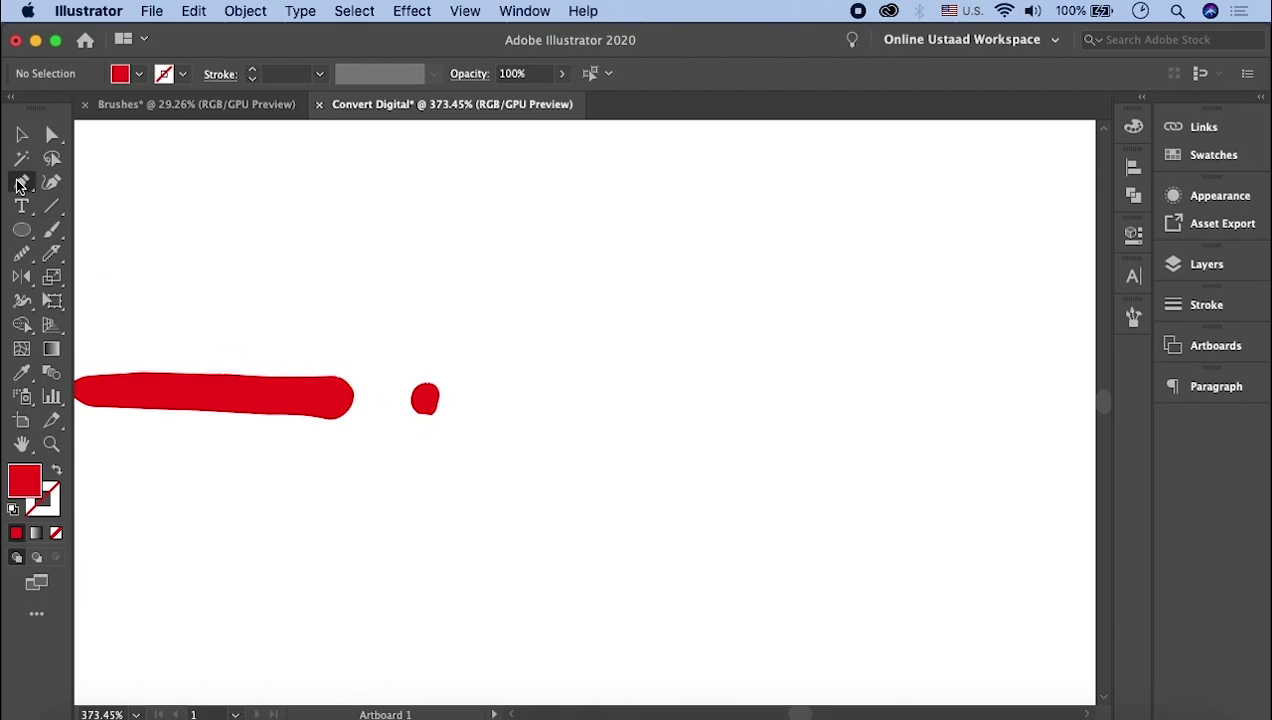
click(493, 403)
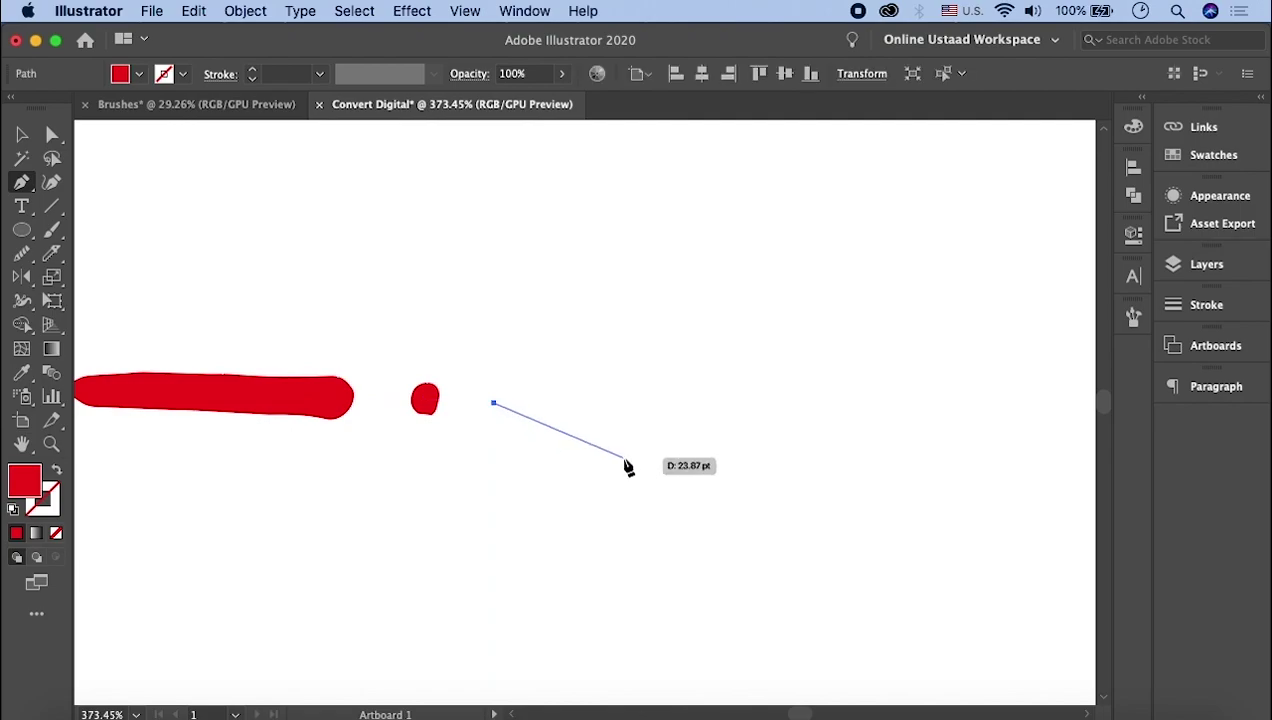
click(22, 136)
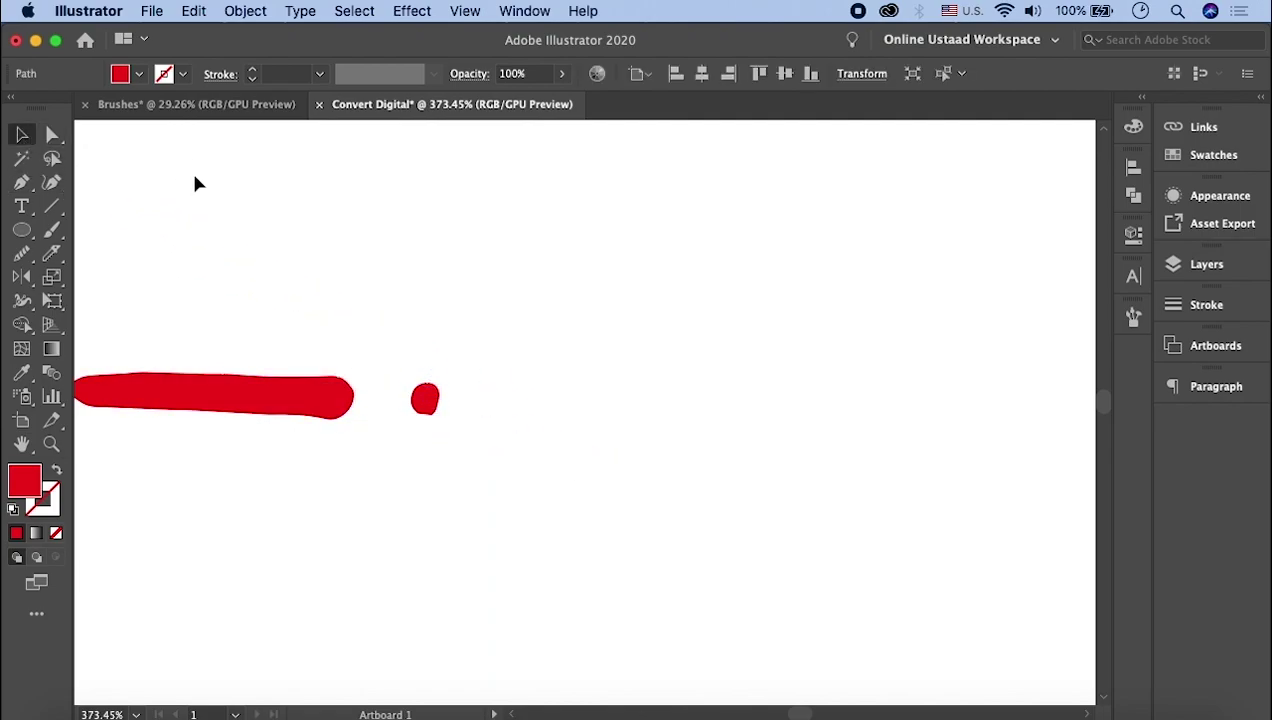
click(938, 512)
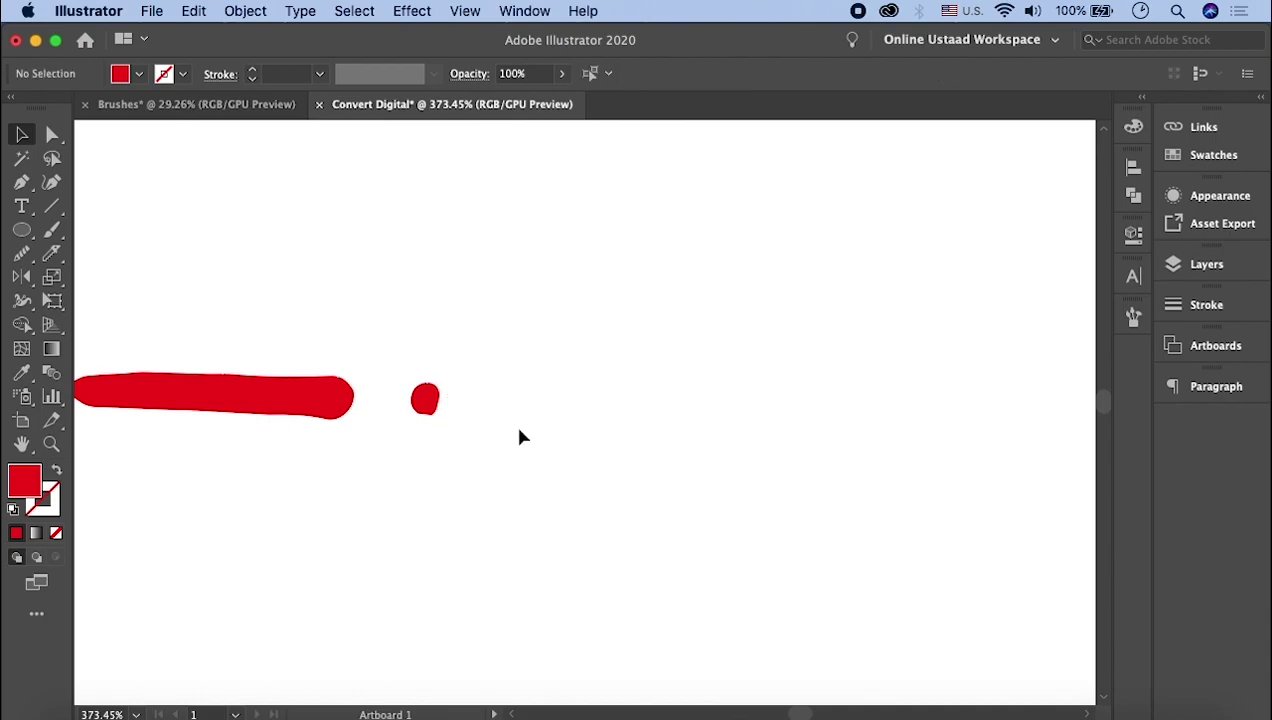
Save the selected red dash tile as a new Pattern Brush in the Brushes panel
key(ctrl+0)
drag(142, 341, 775, 490)
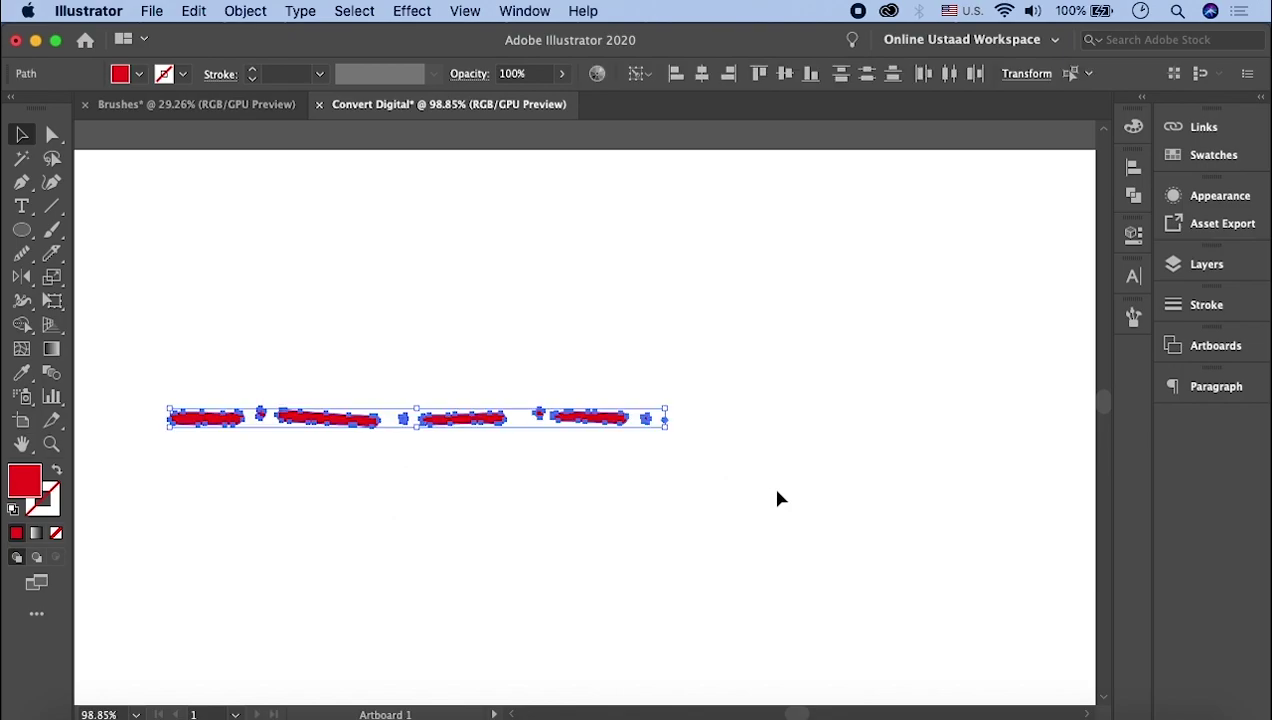
click(1133, 318)
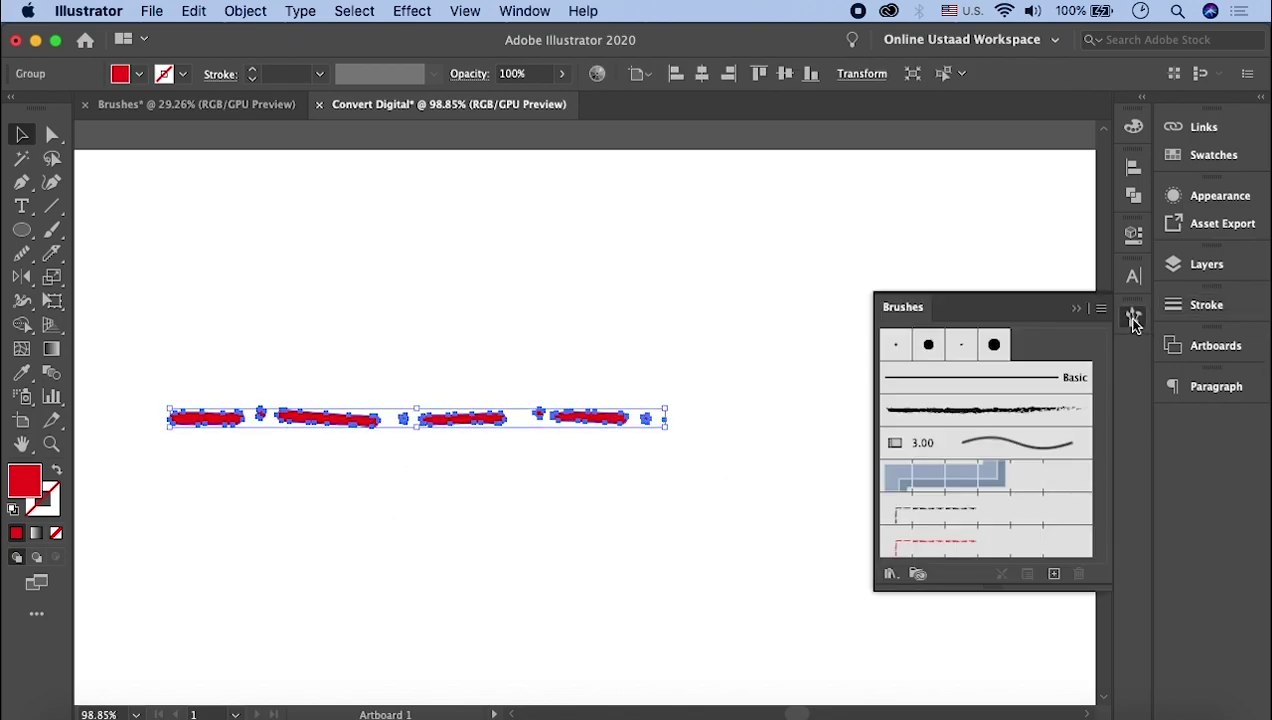
click(1054, 574)
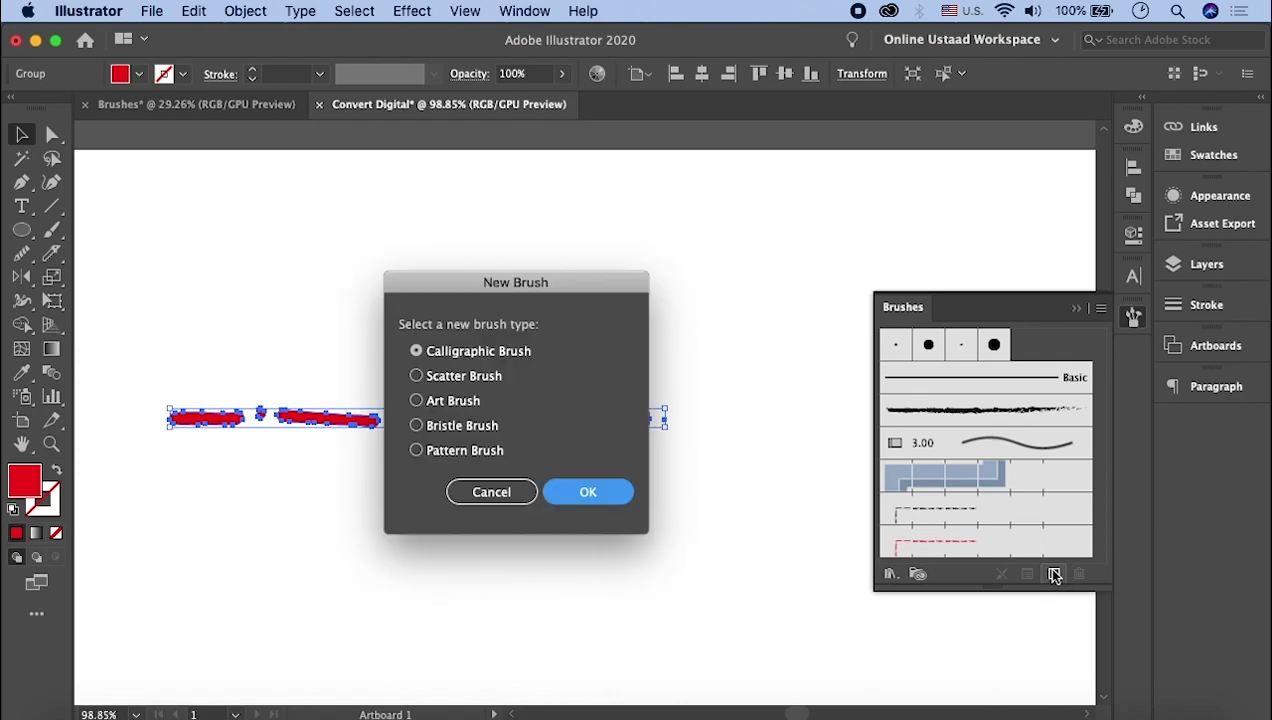
click(460, 451)
click(619, 502)
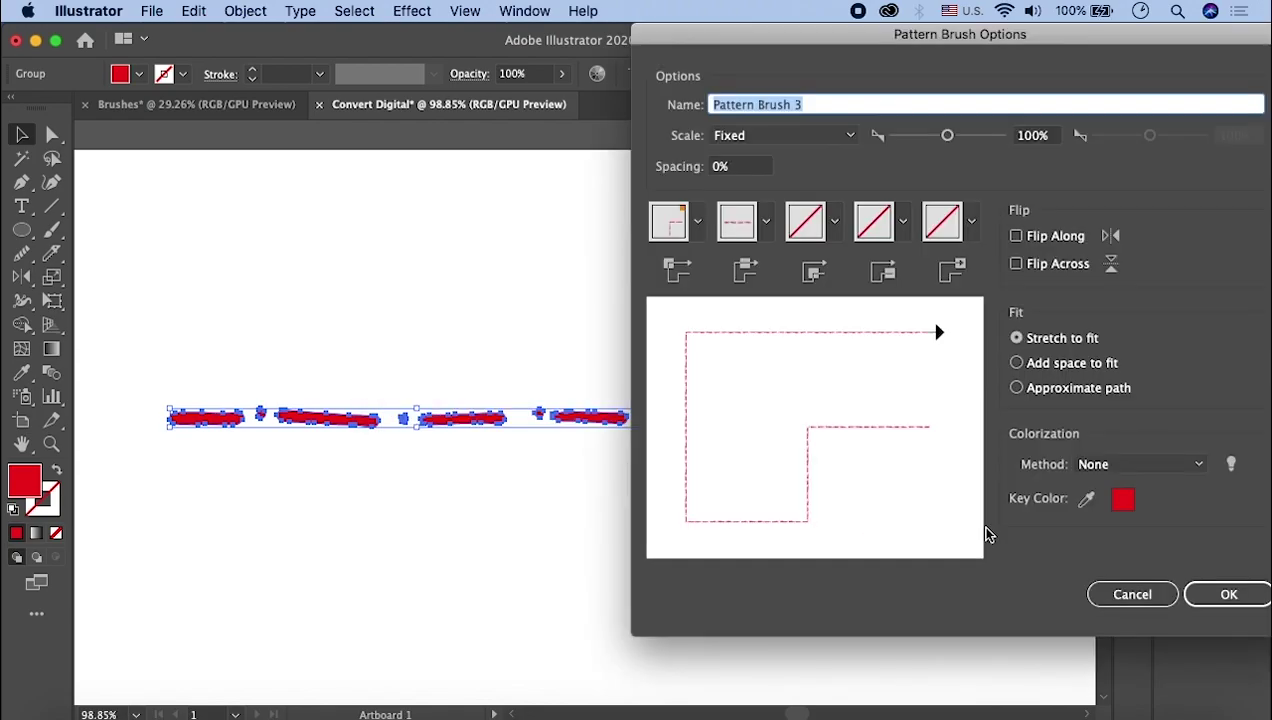
click(1224, 594)
Delete the dash tile artwork from the artboard
scroll(1070, 530, down, 1)
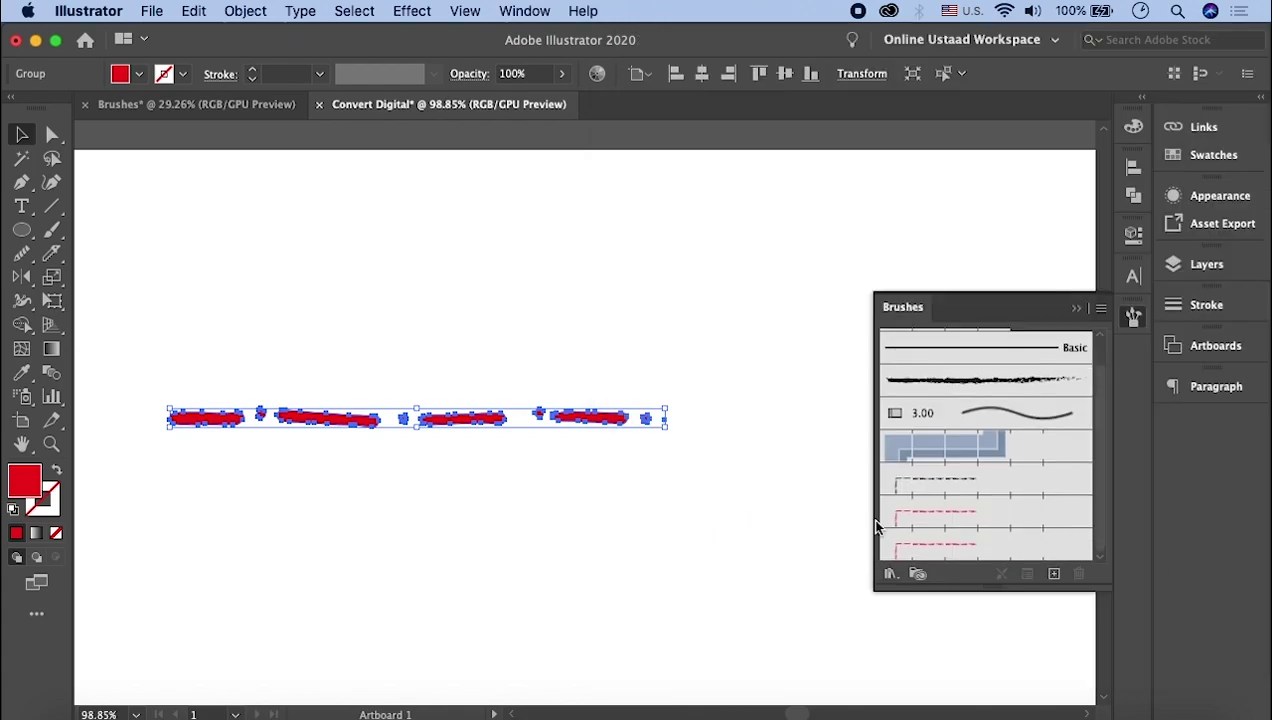
drag(248, 324, 632, 483)
key(Delete)
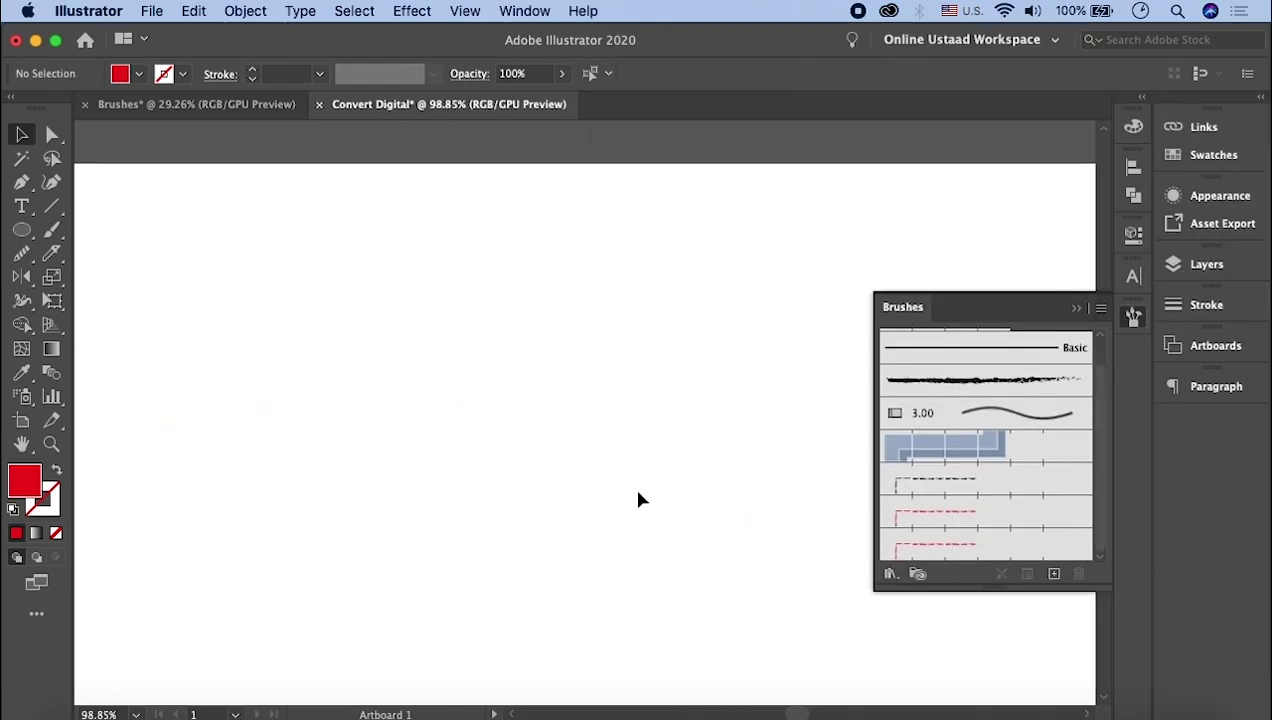
Draw a circle, swap its fill to stroke, apply the new dash brush, then delete it
scroll(638, 498, down, 5)
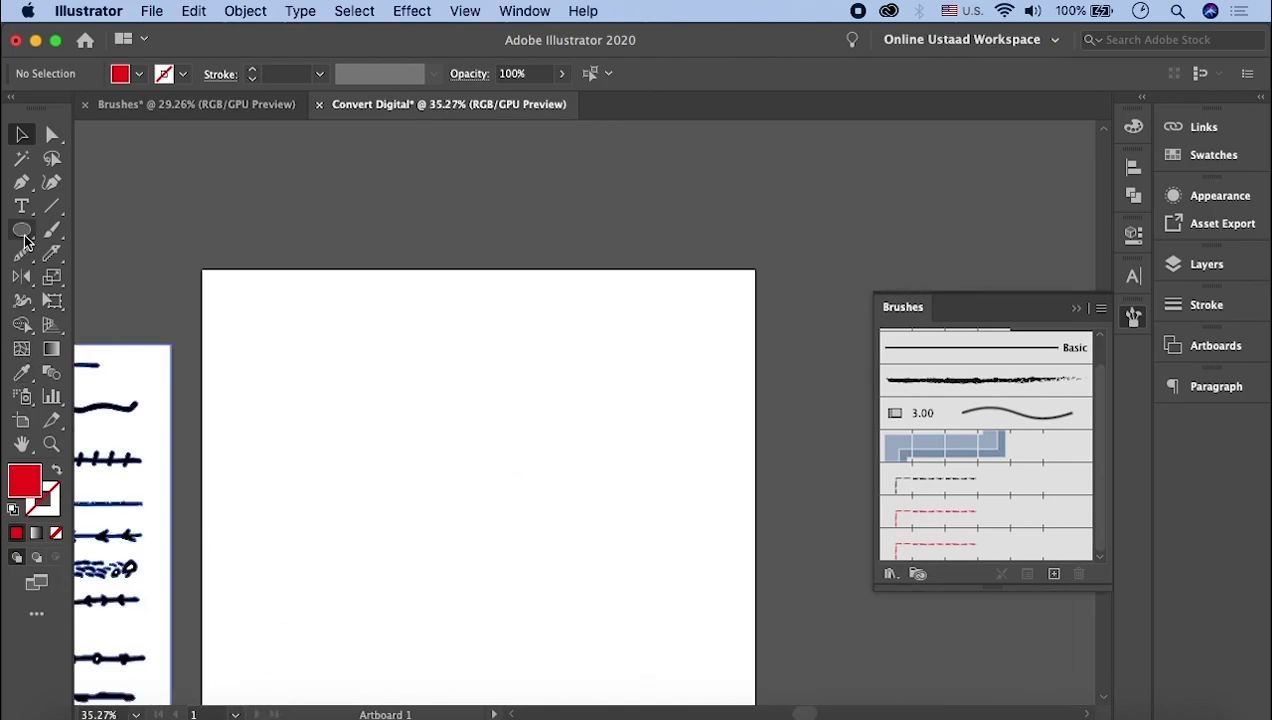
click(23, 233)
drag(465, 518, 640, 344)
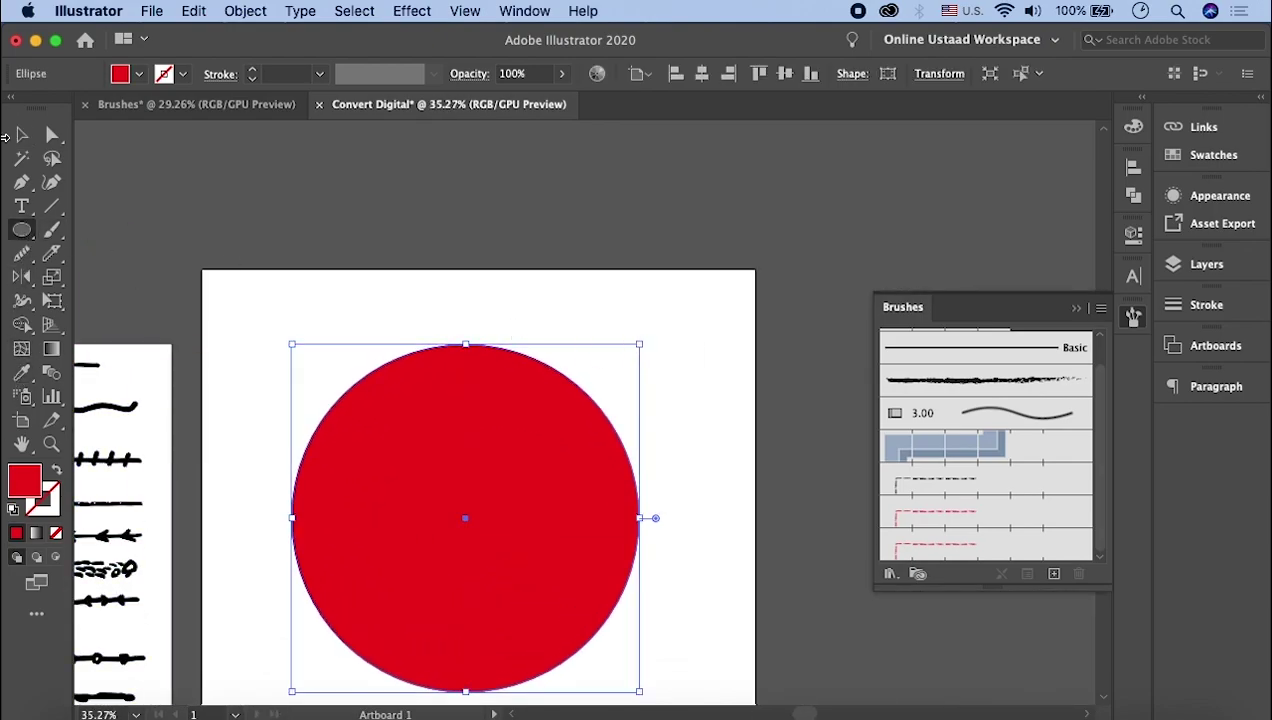
click(21, 134)
click(57, 469)
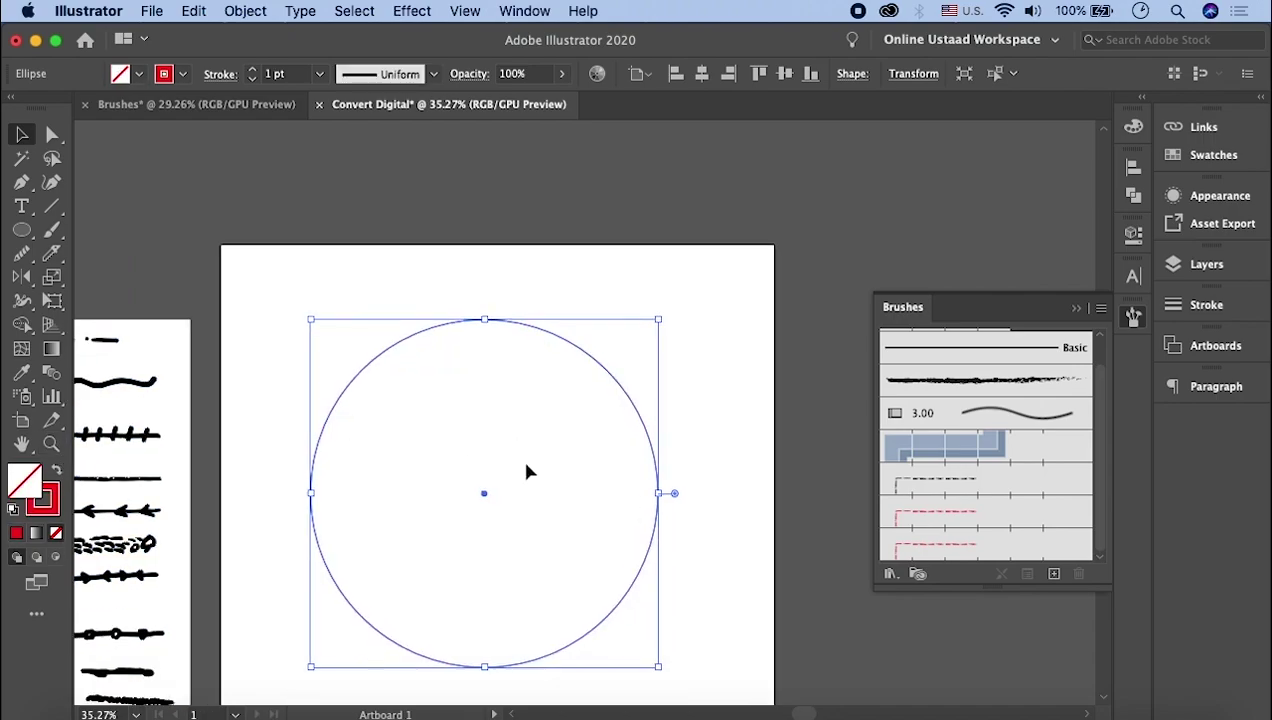
scroll(530, 465, up, 2)
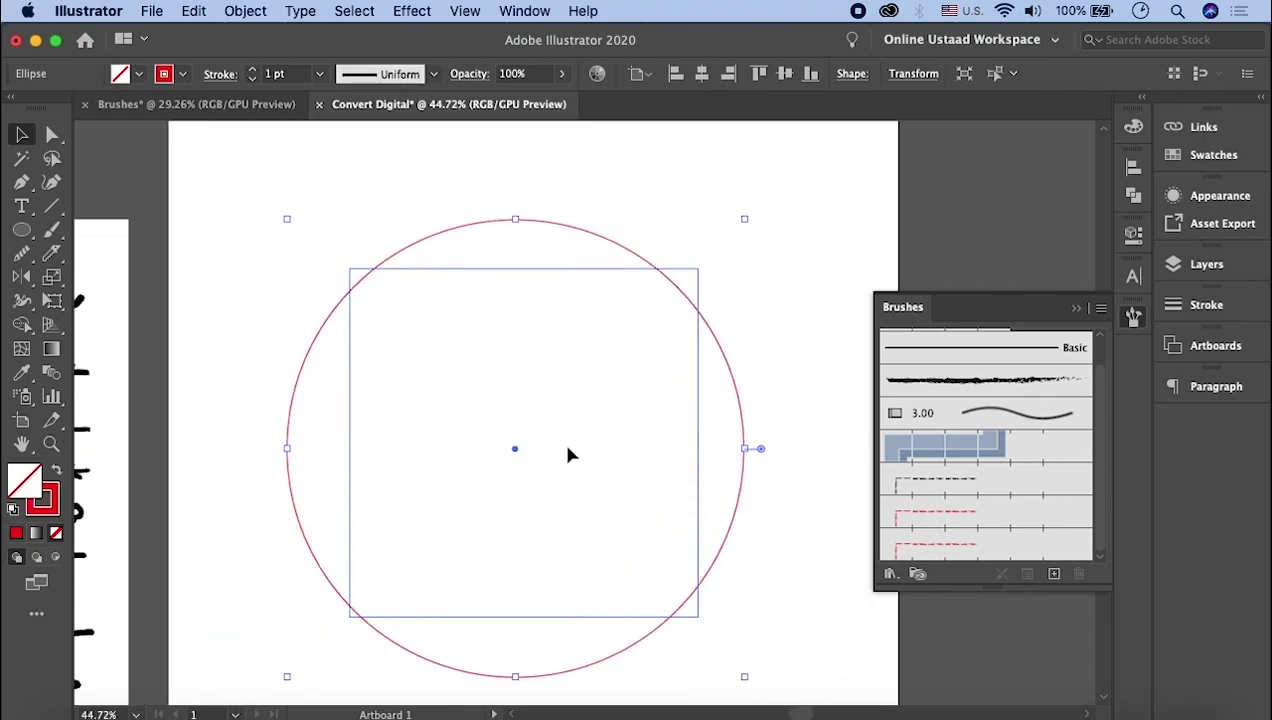
click(977, 553)
click(821, 426)
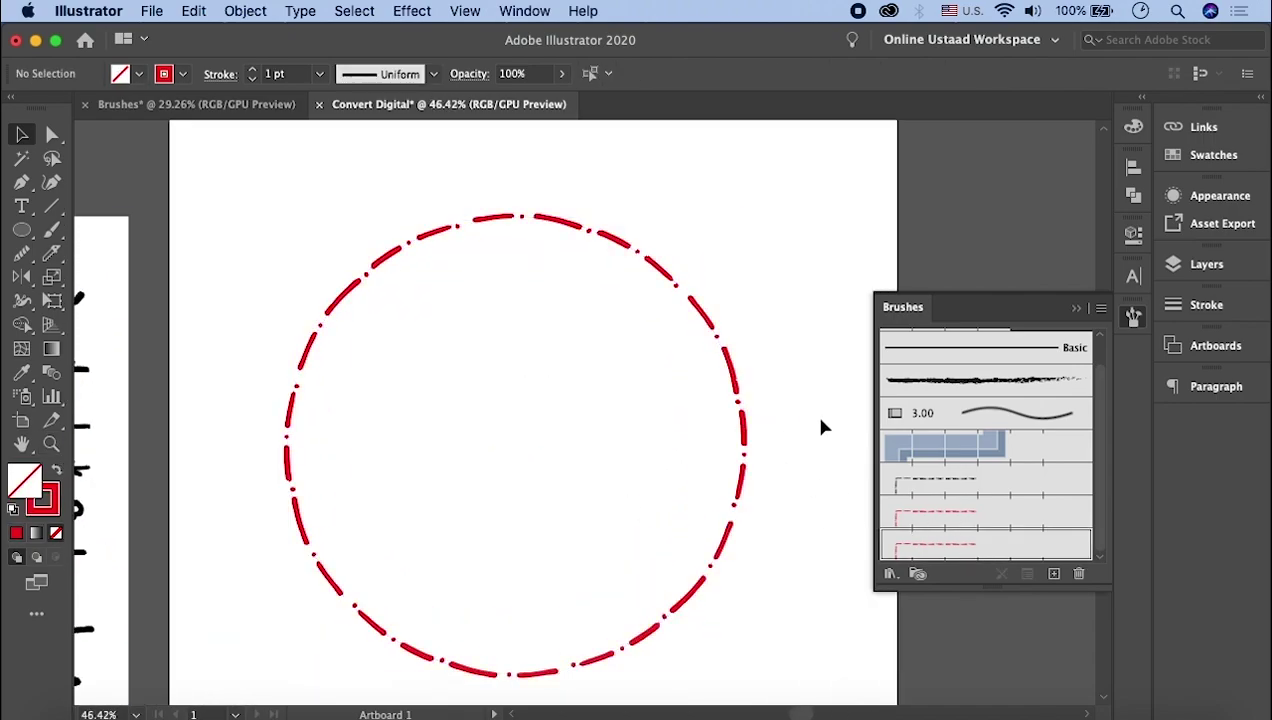
drag(440, 348, 442, 350)
key(Delete)
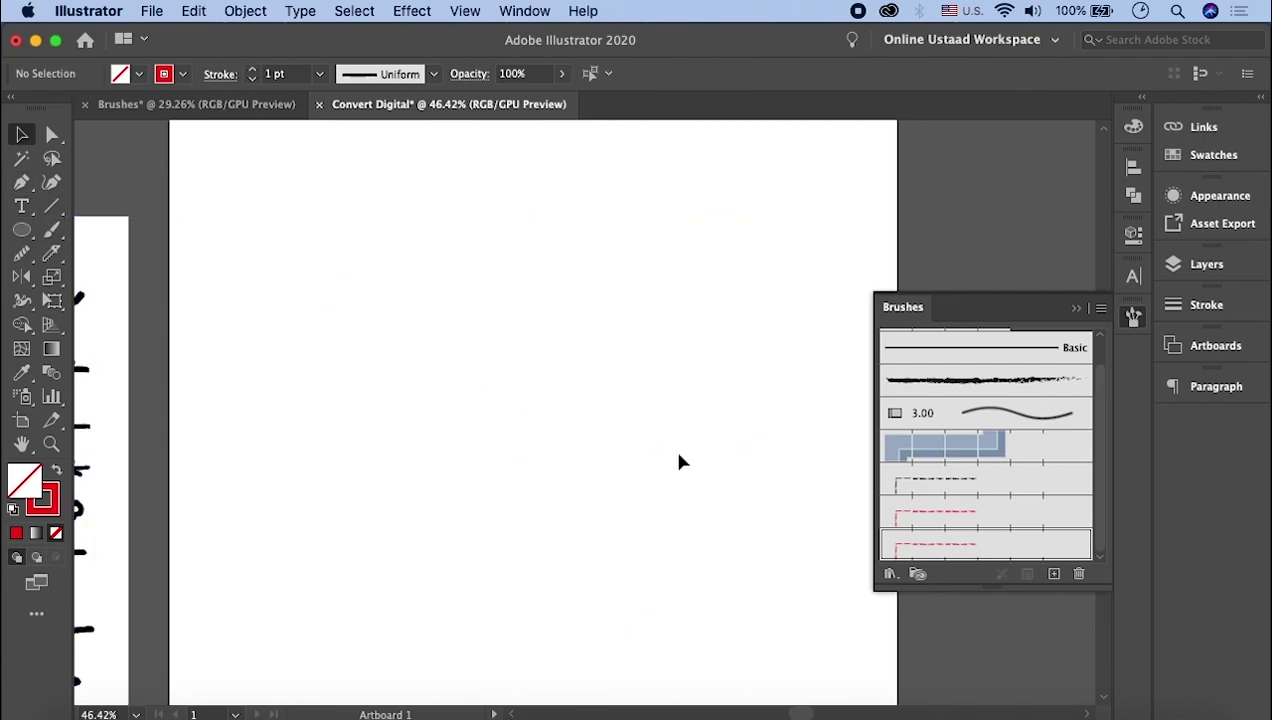
Paint a freehand curve with the Paintbrush as a brush test, then delete it
click(52, 230)
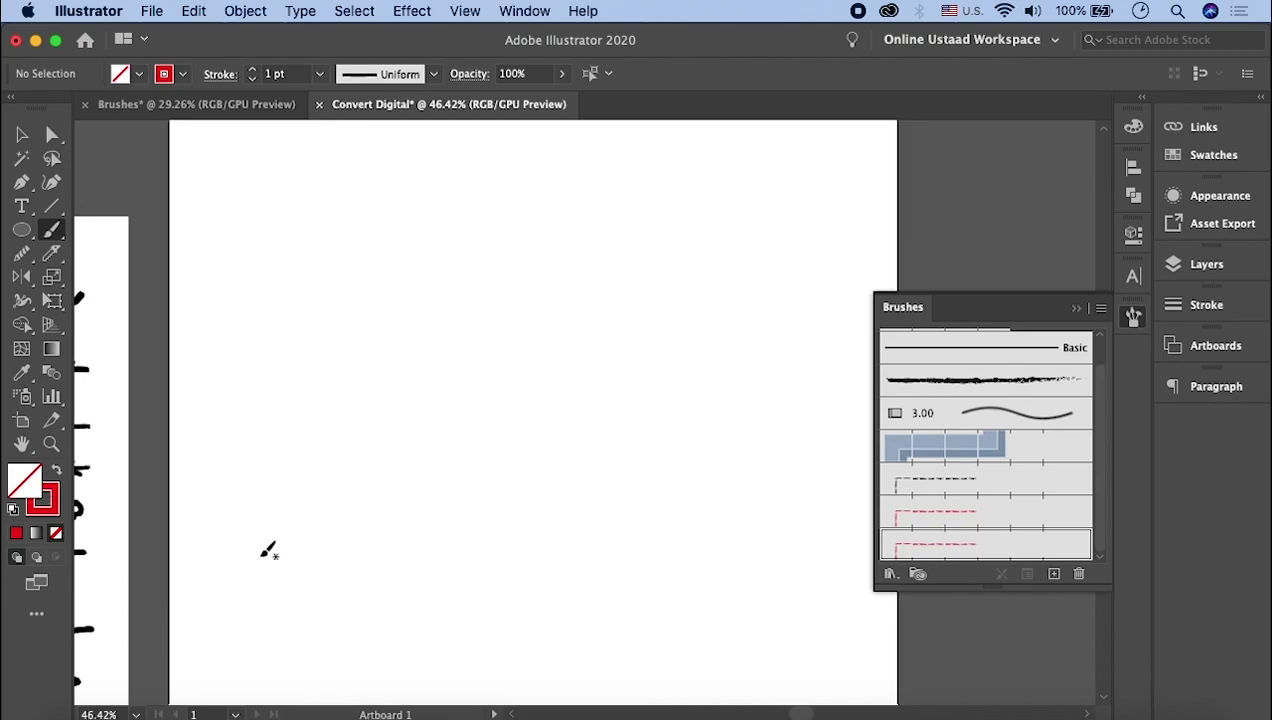
mouse_move(262, 553)
mouse_down()
mouse_move(740, 287)
mouse_move(778, 178)
mouse_up()
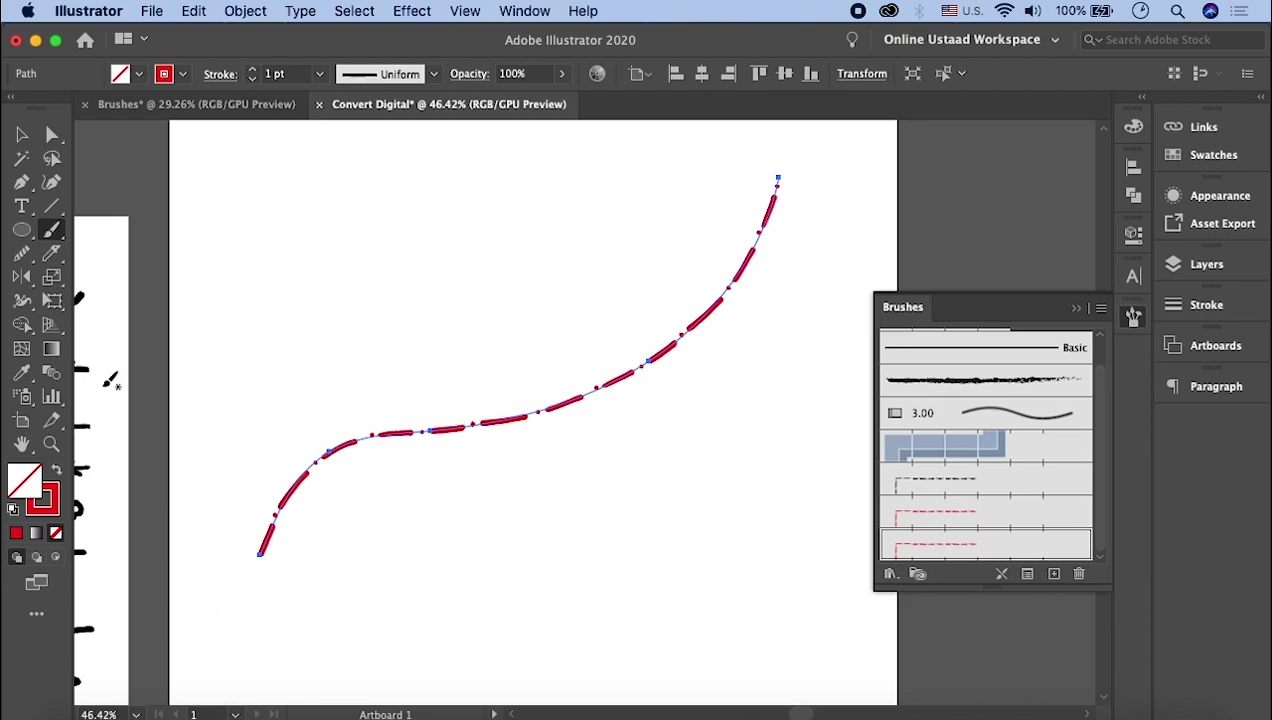
click(22, 134)
click(545, 400)
key(Delete)
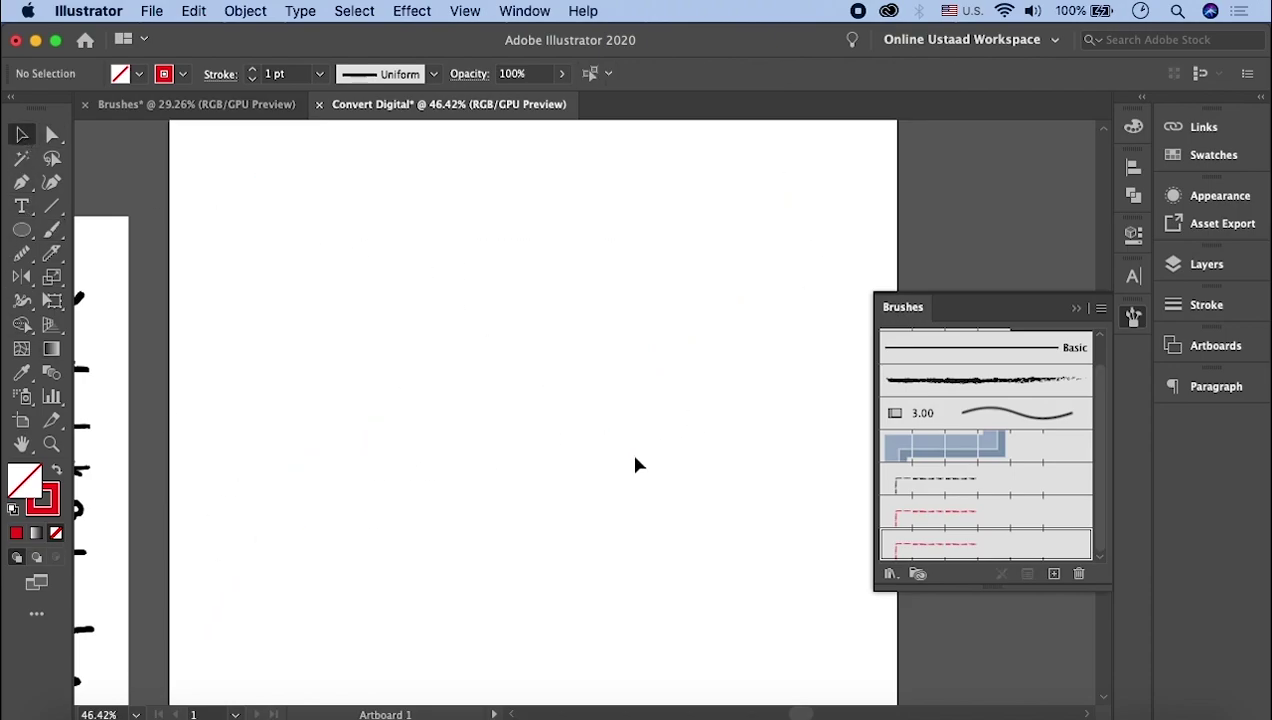
Draw a four-point zigzag with the Pen, apply the new dash brush, then delete it
click(22, 182)
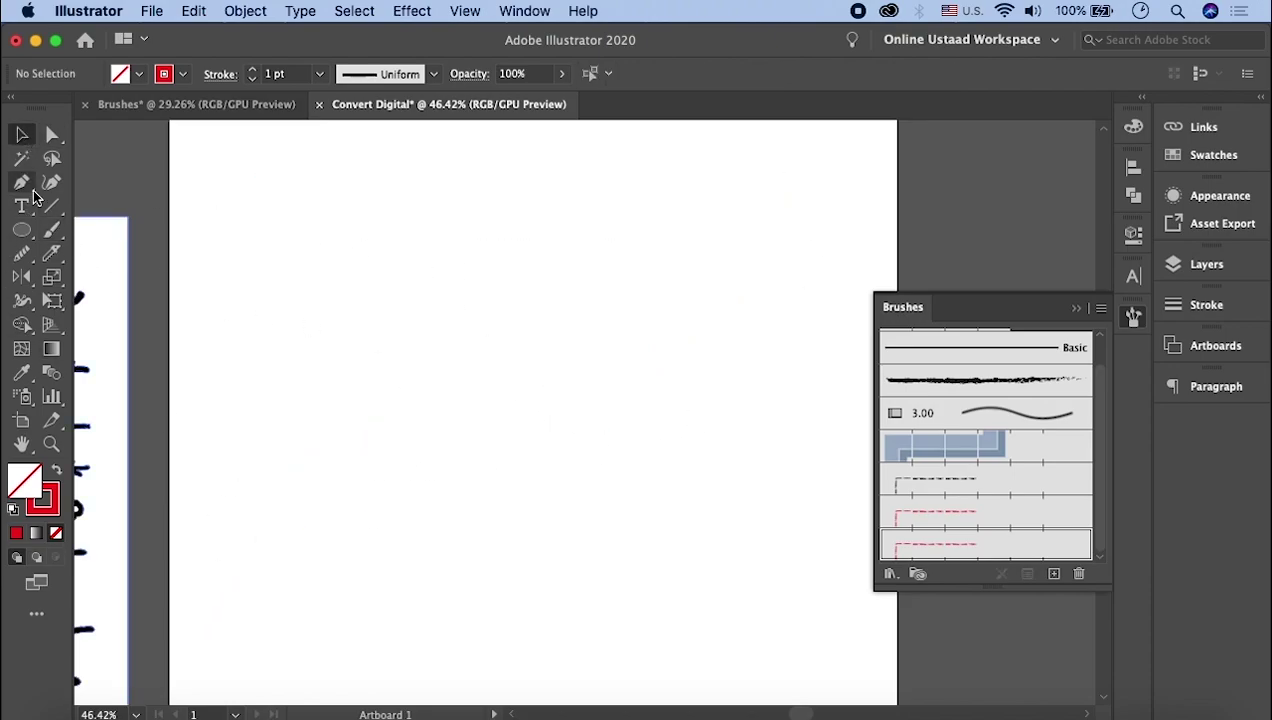
click(248, 471)
click(424, 279)
click(697, 522)
click(823, 237)
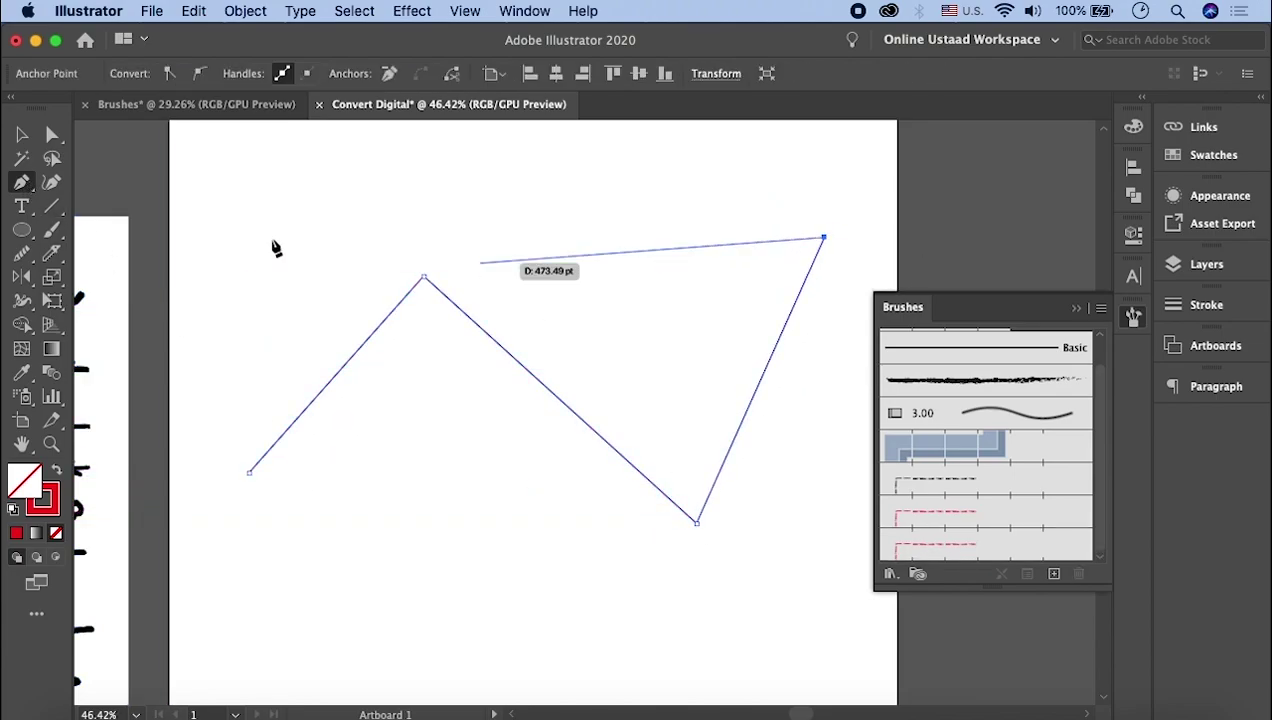
click(22, 134)
drag(341, 213, 772, 511)
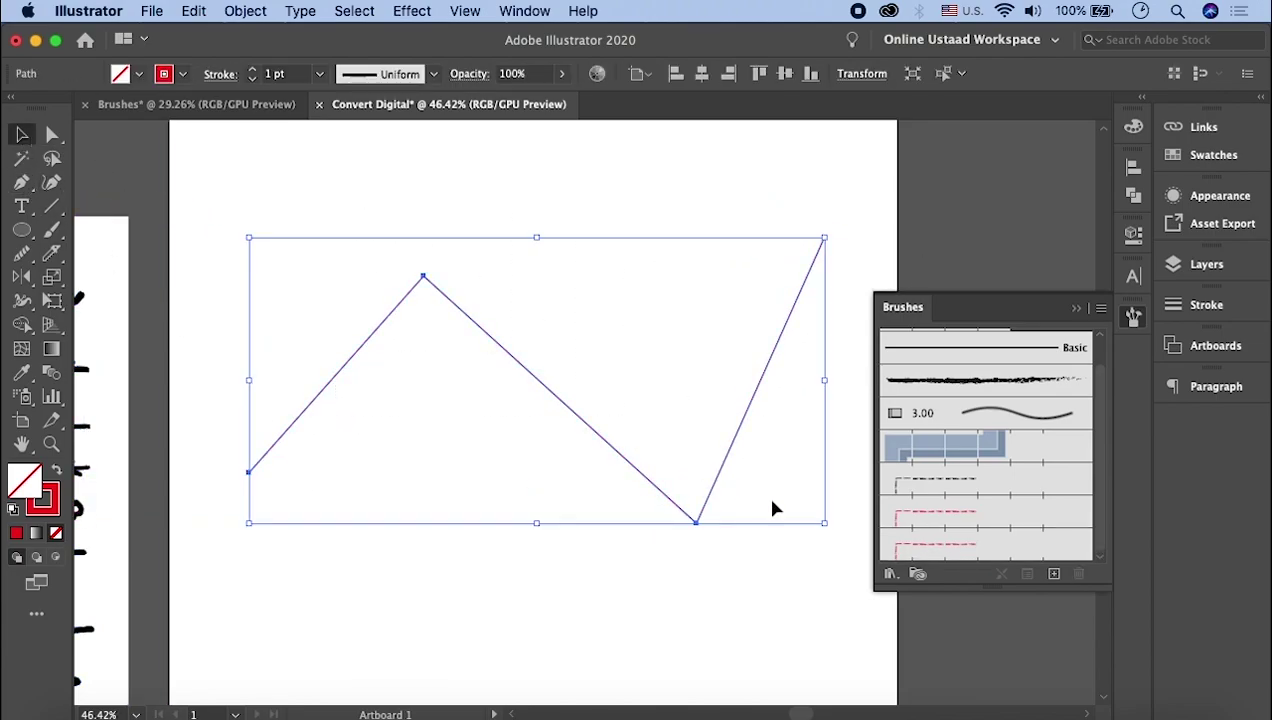
click(1010, 556)
click(697, 598)
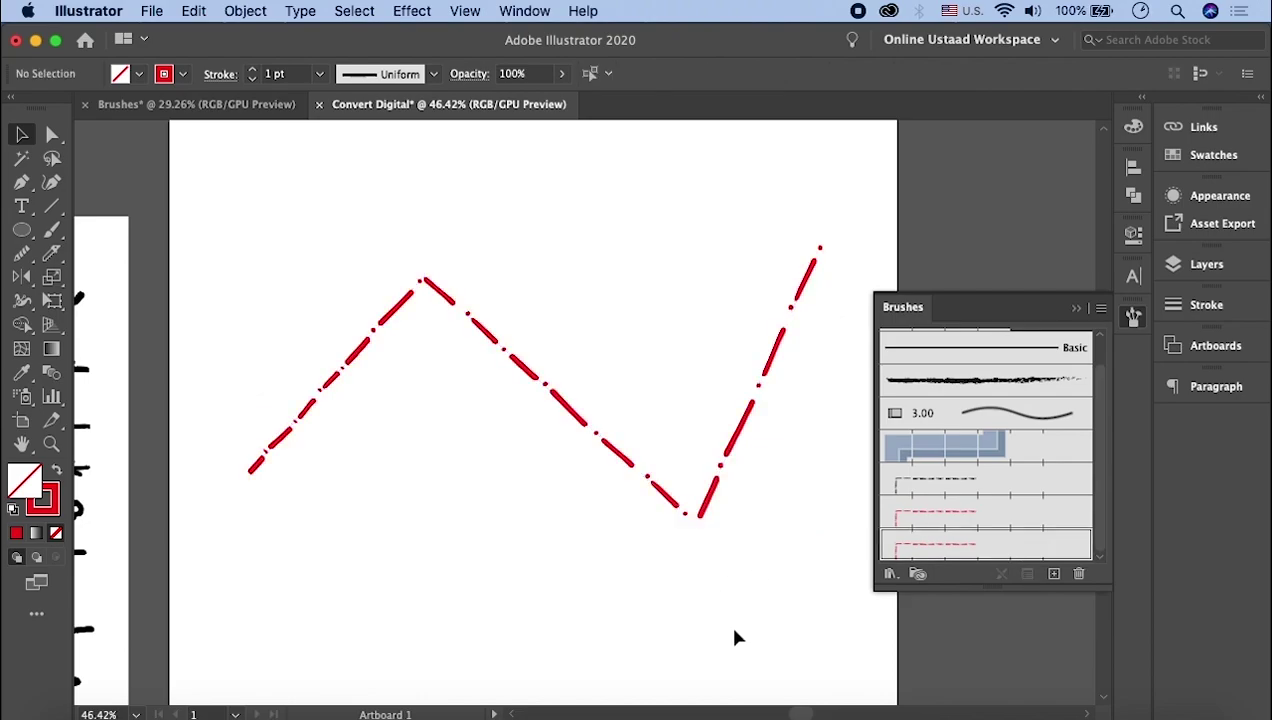
click(569, 411)
key(Delete)
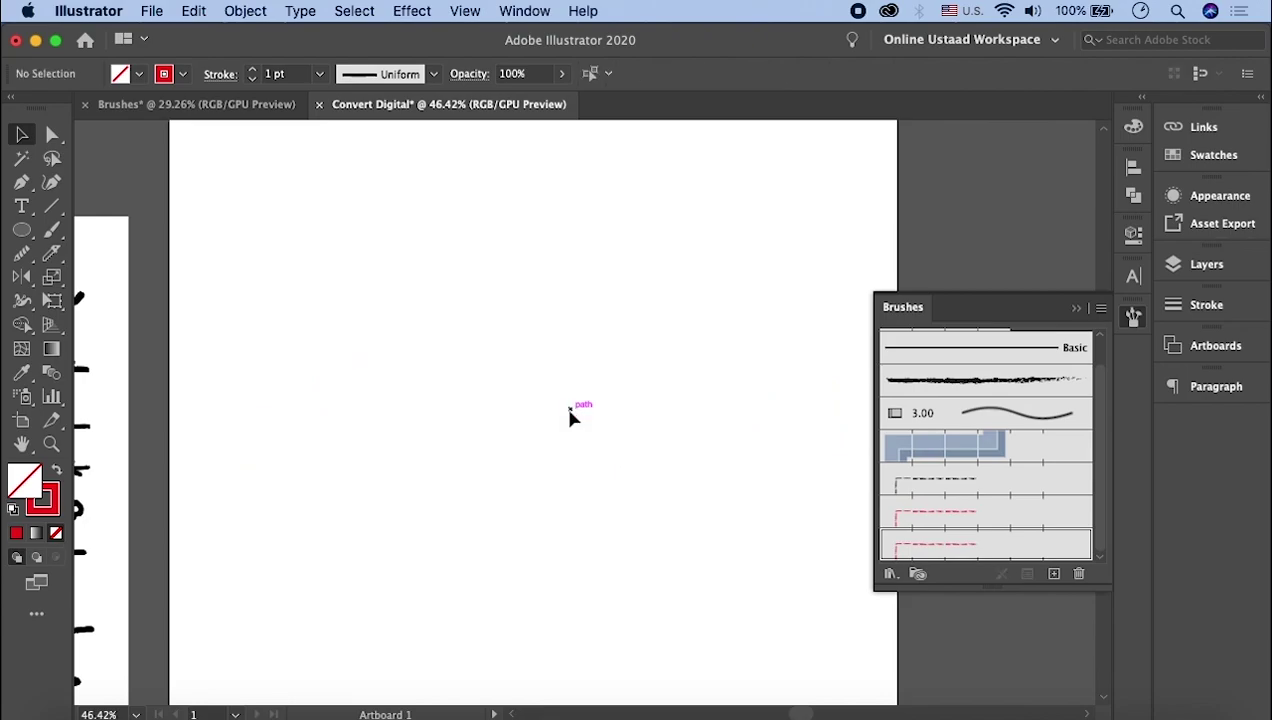
Move the hand-drawn arrow stroke onto the empty Convert Digital artboard
scroll(569, 418, left, 5)
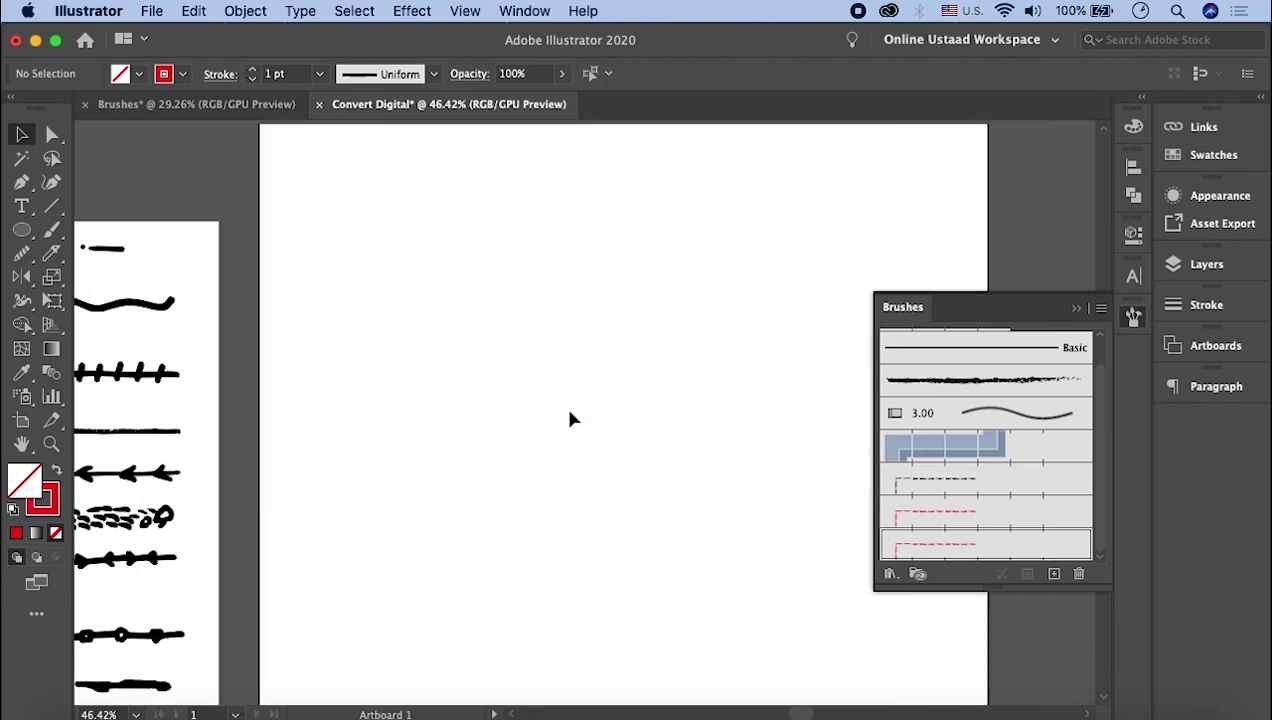
scroll(569, 418, left, 5)
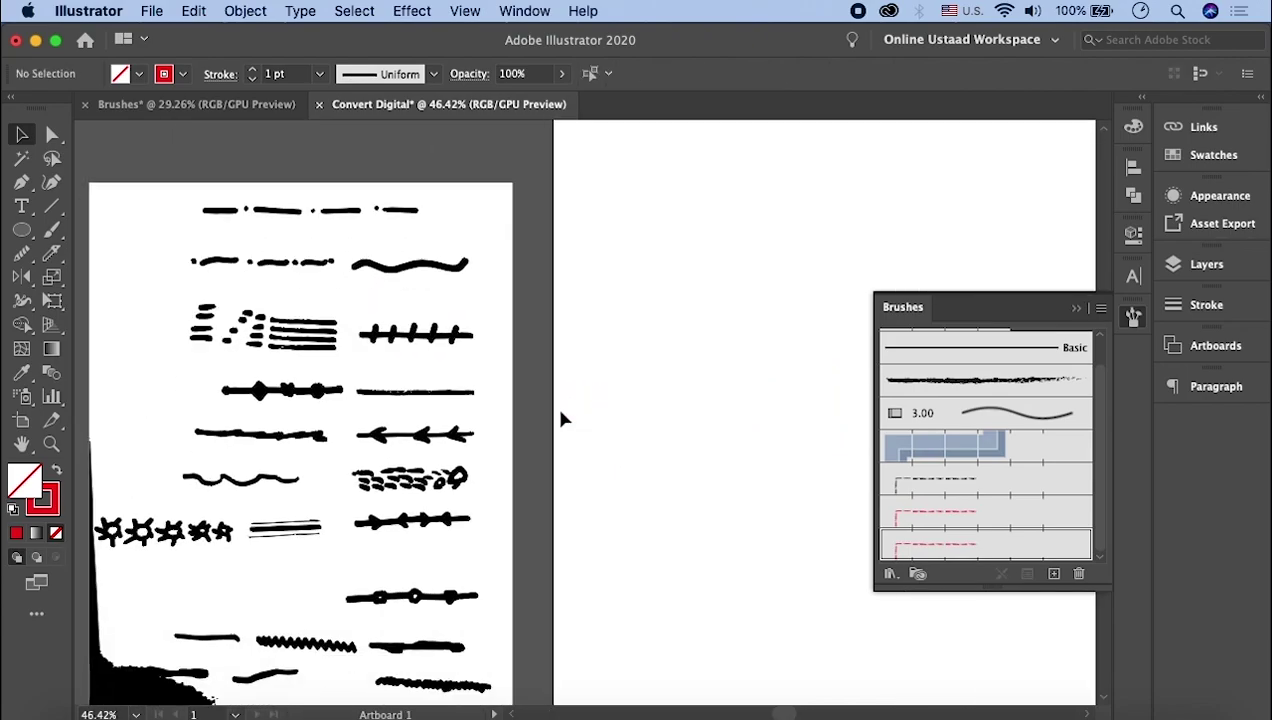
drag(428, 436, 767, 440)
scroll(767, 440, up, 3)
click(785, 502)
Rotate the arrow 180° with a corner drag so it points right, then deselect
key(super+a)
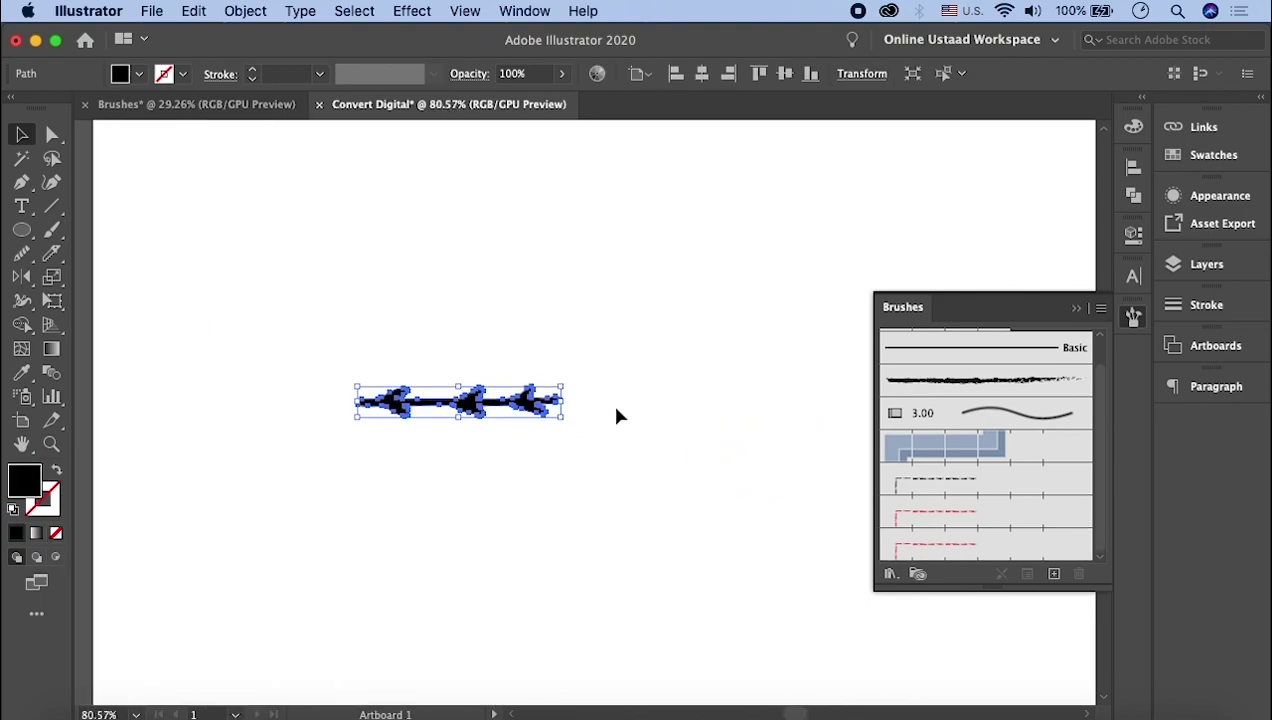
drag(574, 386, 301, 445)
click(518, 336)
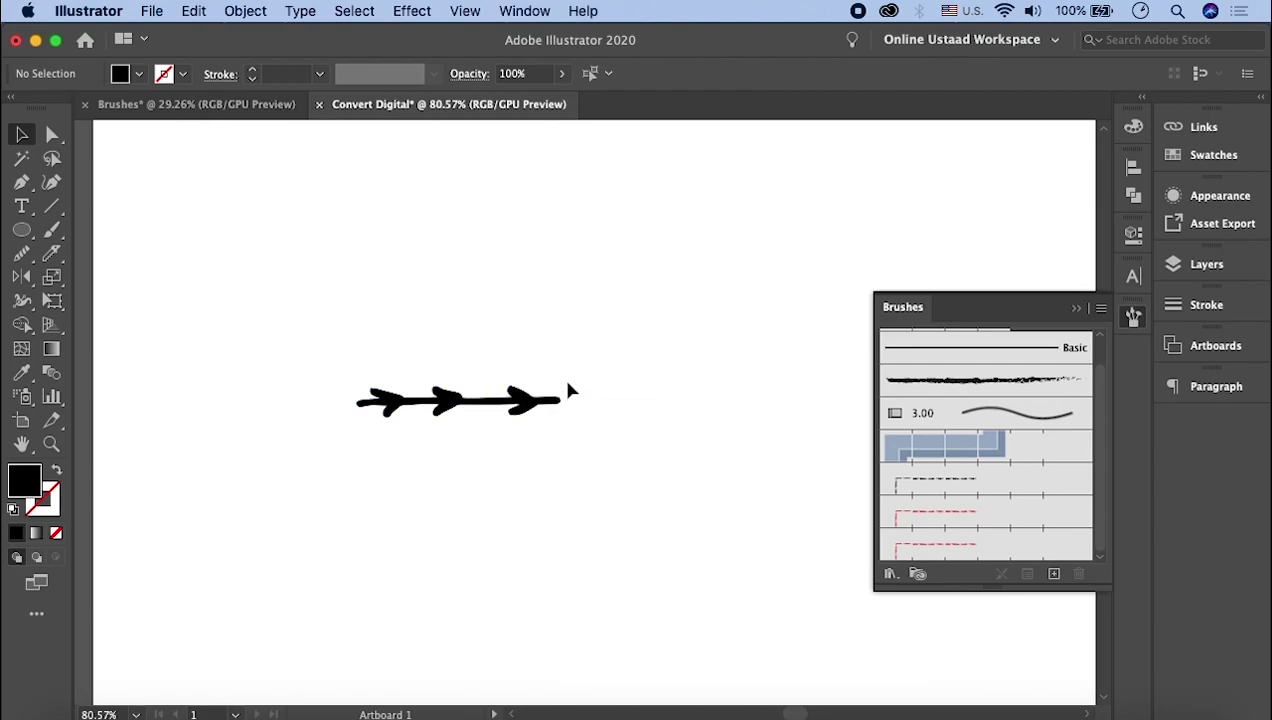
Option-drag a duplicate of the arrow rightward, butting it end to end against the original
scroll(537, 410, up, 5)
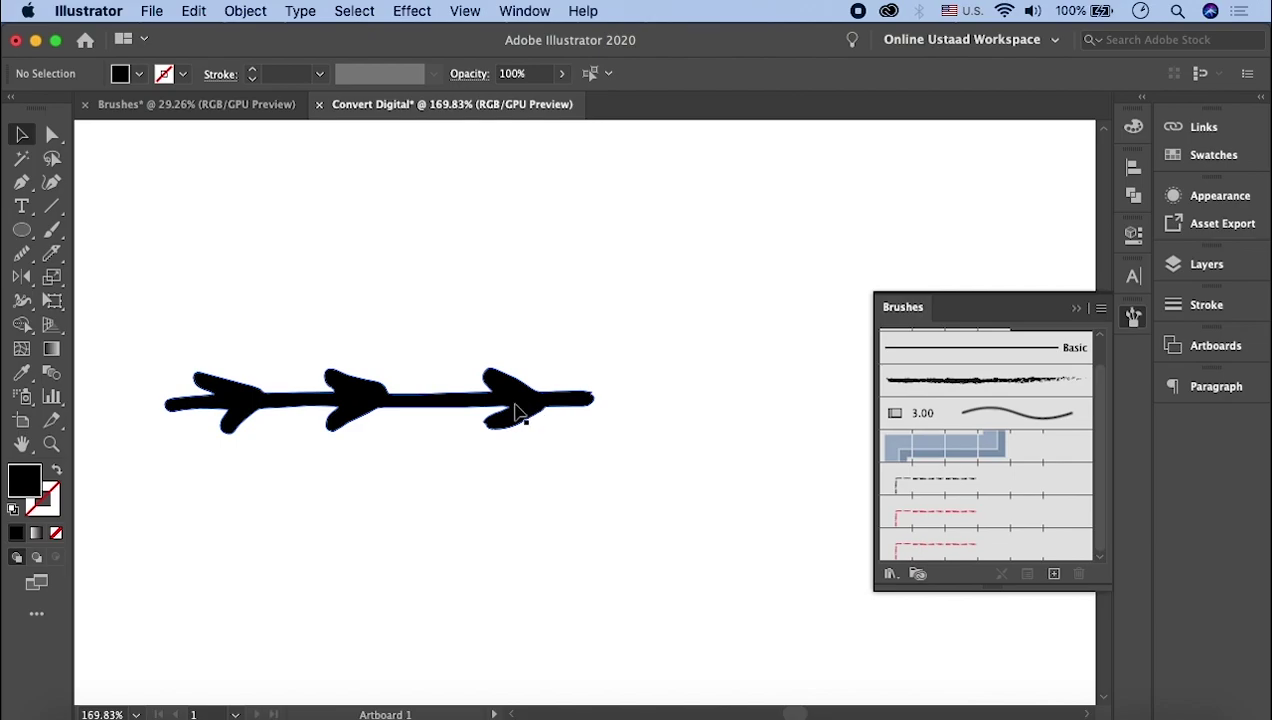
click(186, 405)
click(227, 418)
drag(250, 400, 688, 401)
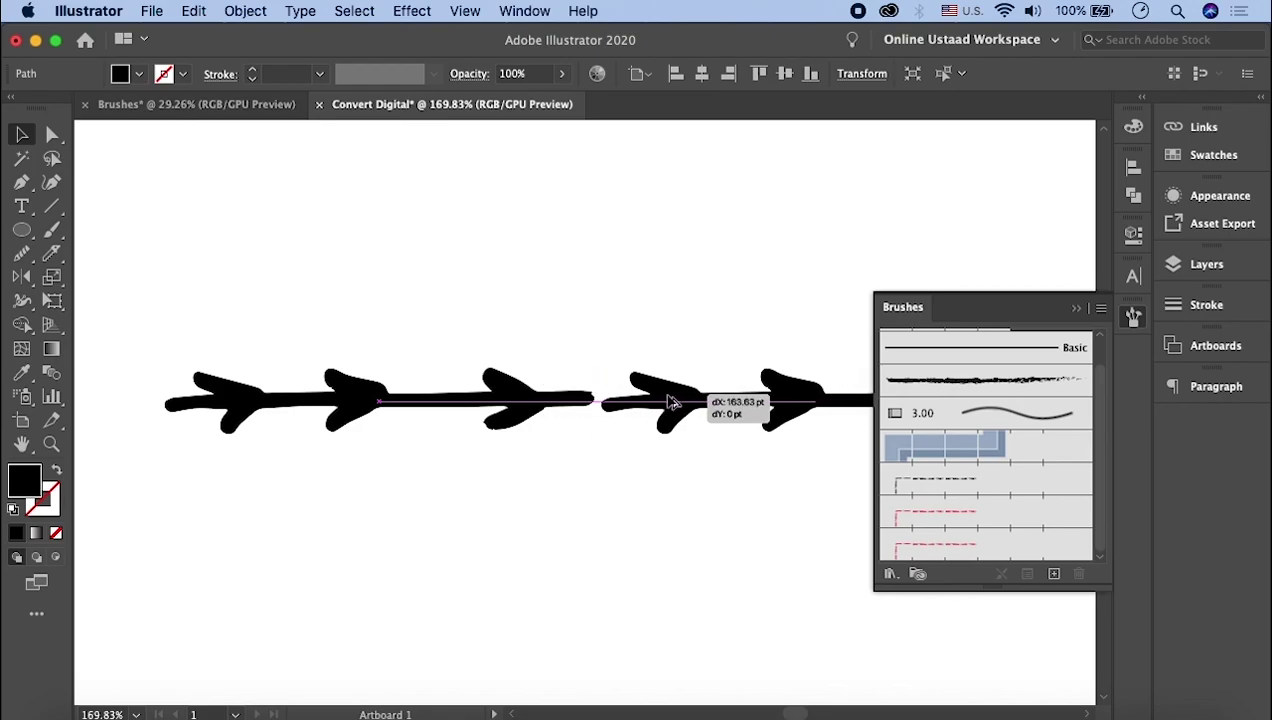
drag(688, 401, 665, 401)
click(640, 296)
scroll(640, 296, right, 3)
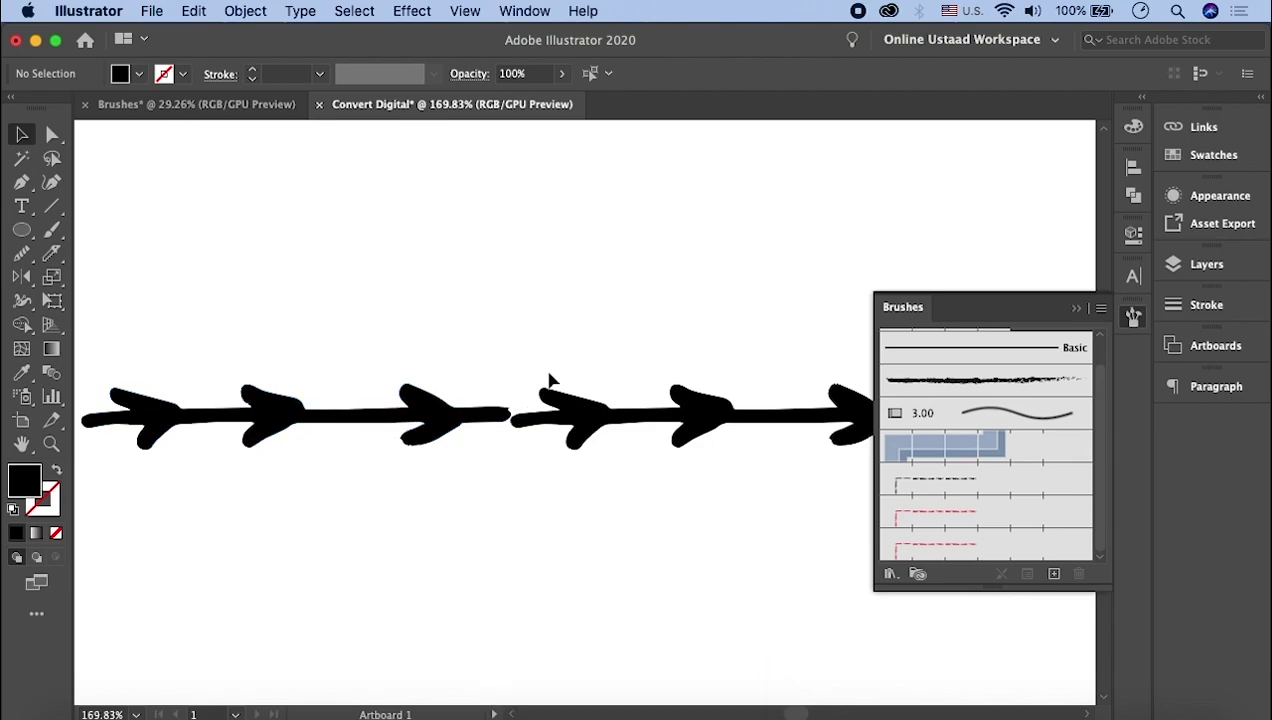
Zoom into the join between the two arrows and hide the floating Brushes panel
scroll(560, 400, up, 1)
scroll(389, 445, up, 5)
scroll(559, 366, down, 4)
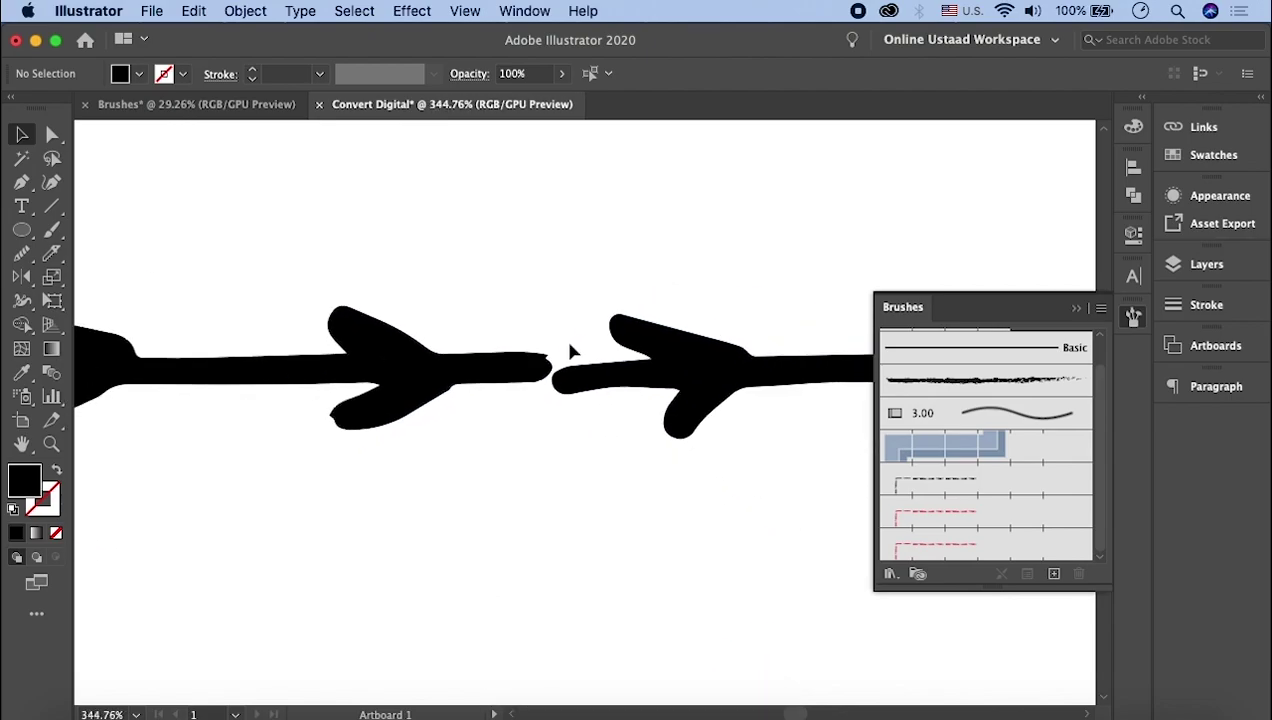
scroll(700, 325, down, 3)
scroll(700, 325, up, 3)
scroll(700, 325, up, 3)
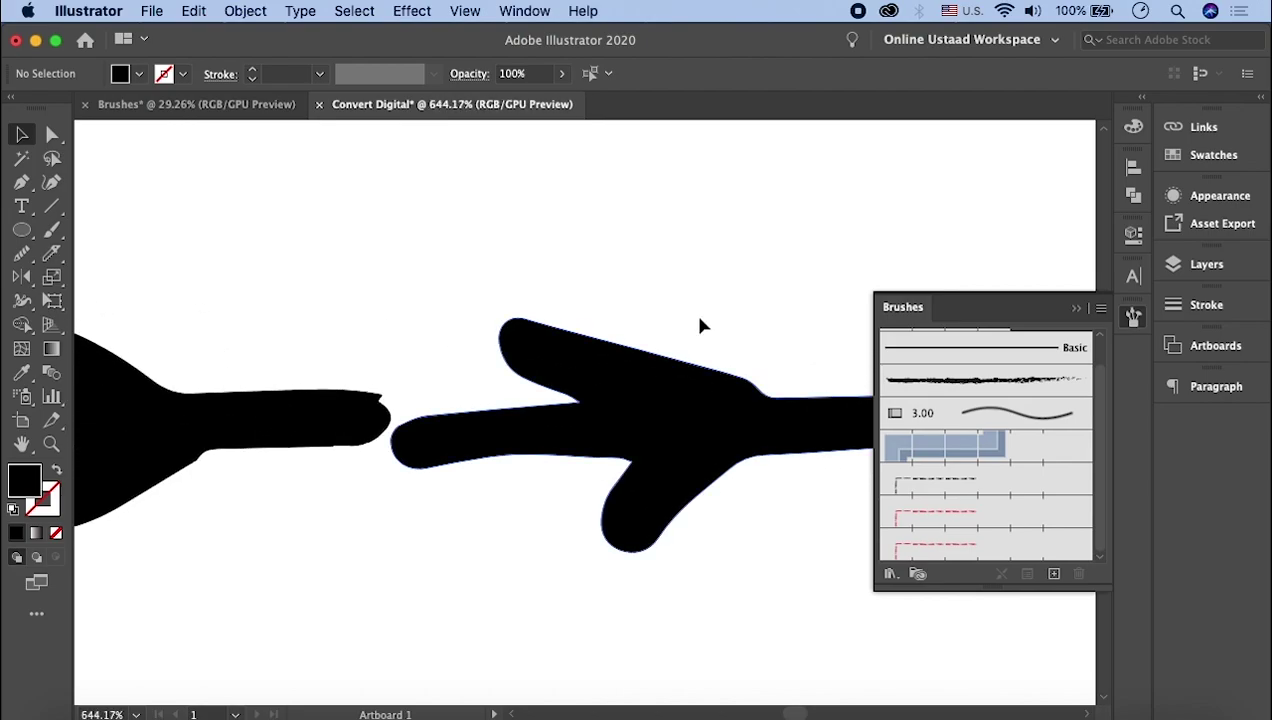
scroll(698, 323, down, 1)
scroll(307, 453, down, 1)
scroll(440, 474, up, 1)
scroll(441, 472, down, 2)
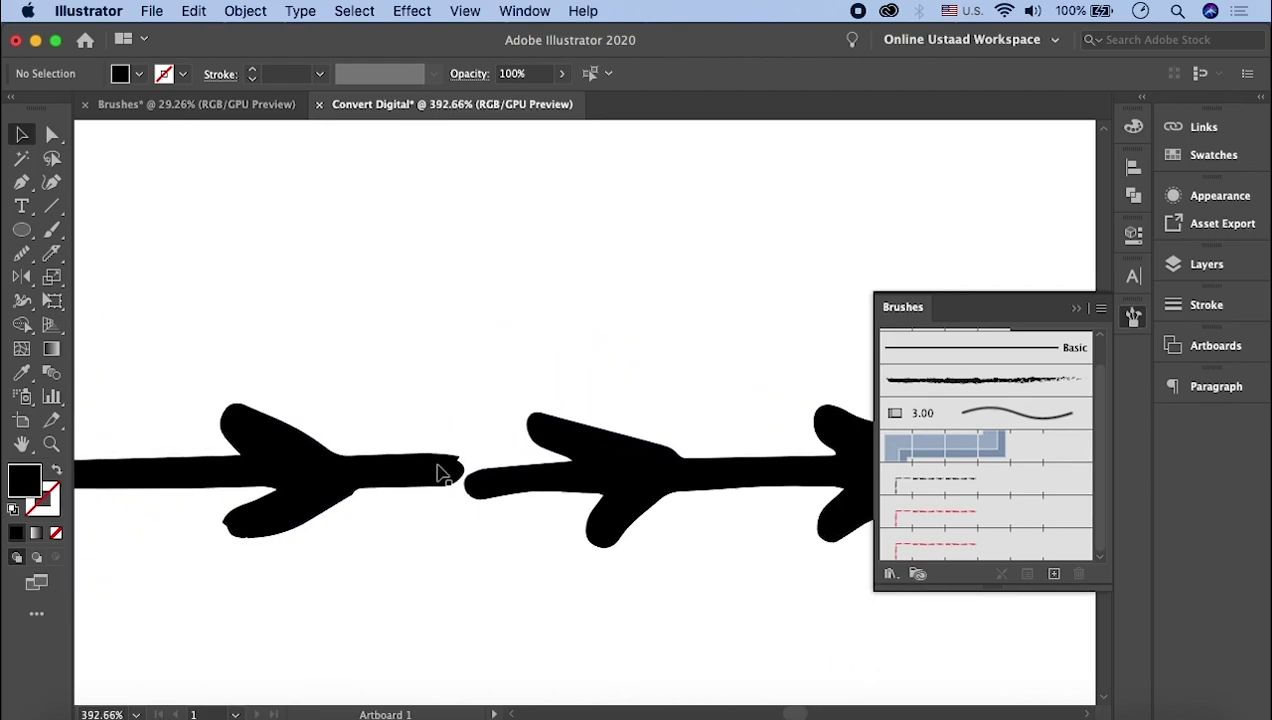
scroll(440, 472, down, 3)
scroll(500, 476, up, 2)
scroll(600, 475, up, 2)
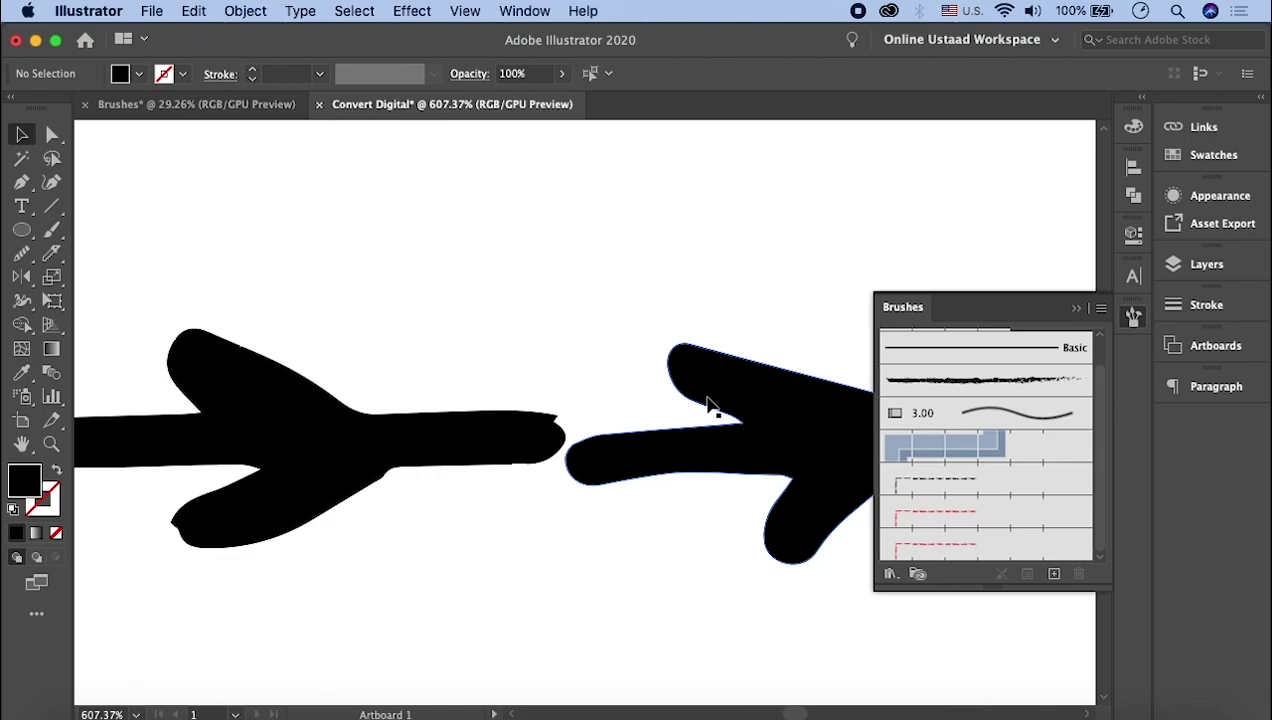
key(m)
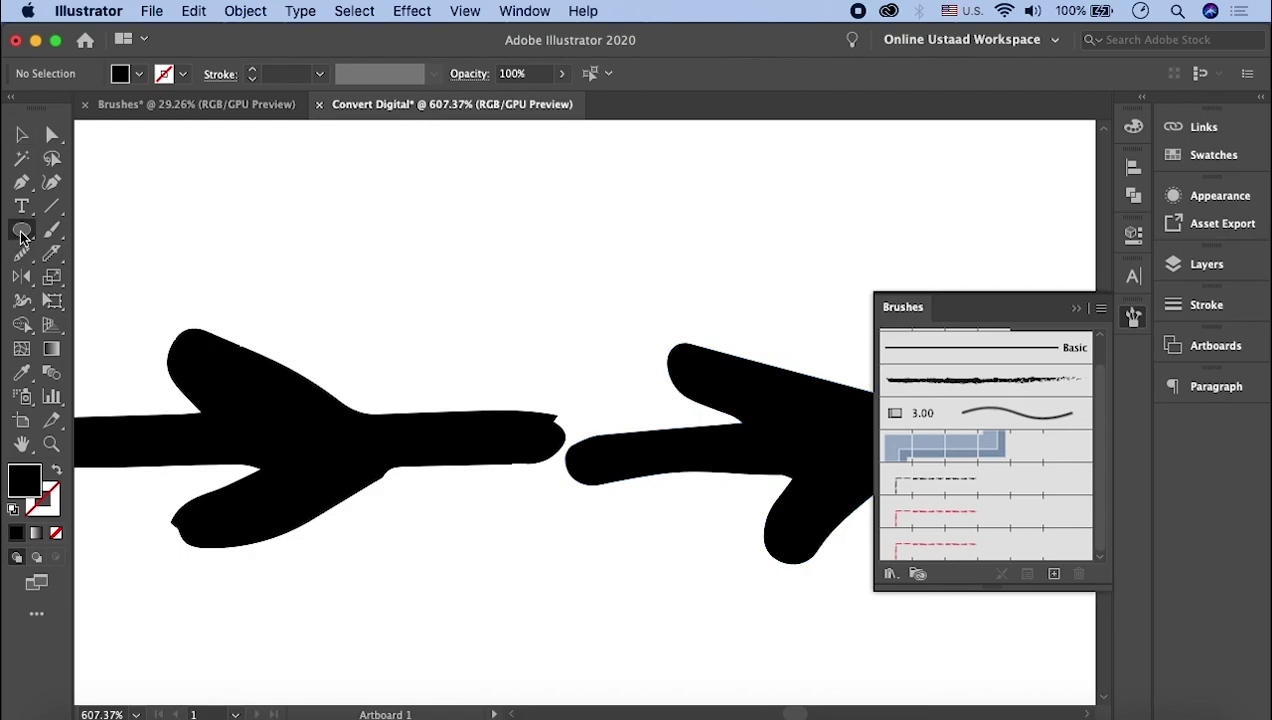
key(v)
click(570, 368)
Reshape the right arrow piece's anchors and edges with Direct Selection toward the gap
scroll(570, 368, down, 5)
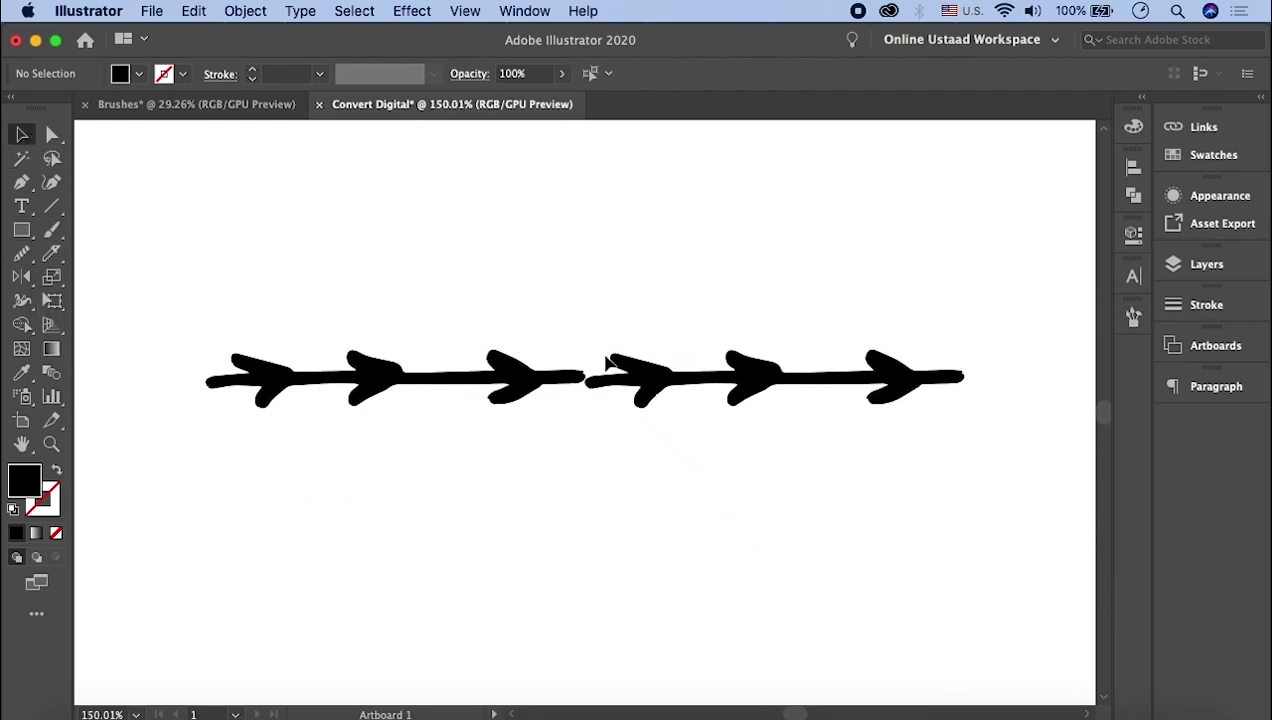
scroll(590, 360, up, 1)
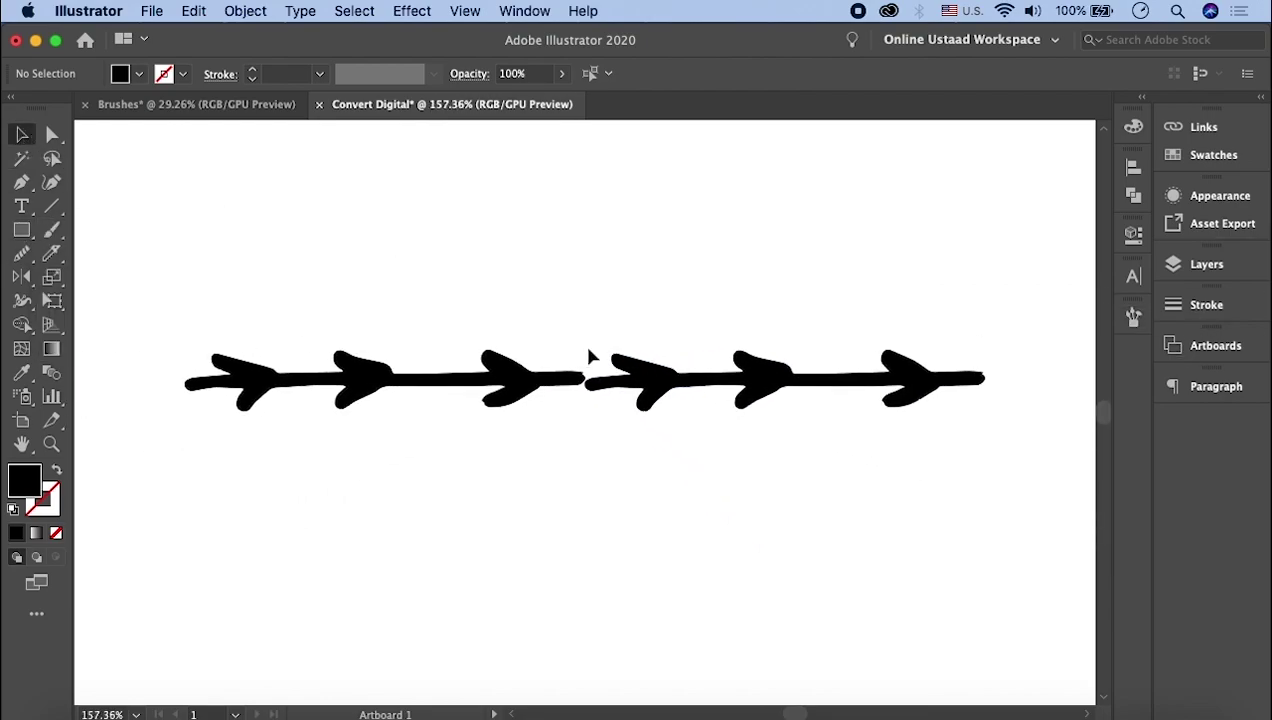
scroll(590, 360, up, 1)
scroll(590, 360, up, 1)
scroll(600, 370, up, 6)
click(655, 481)
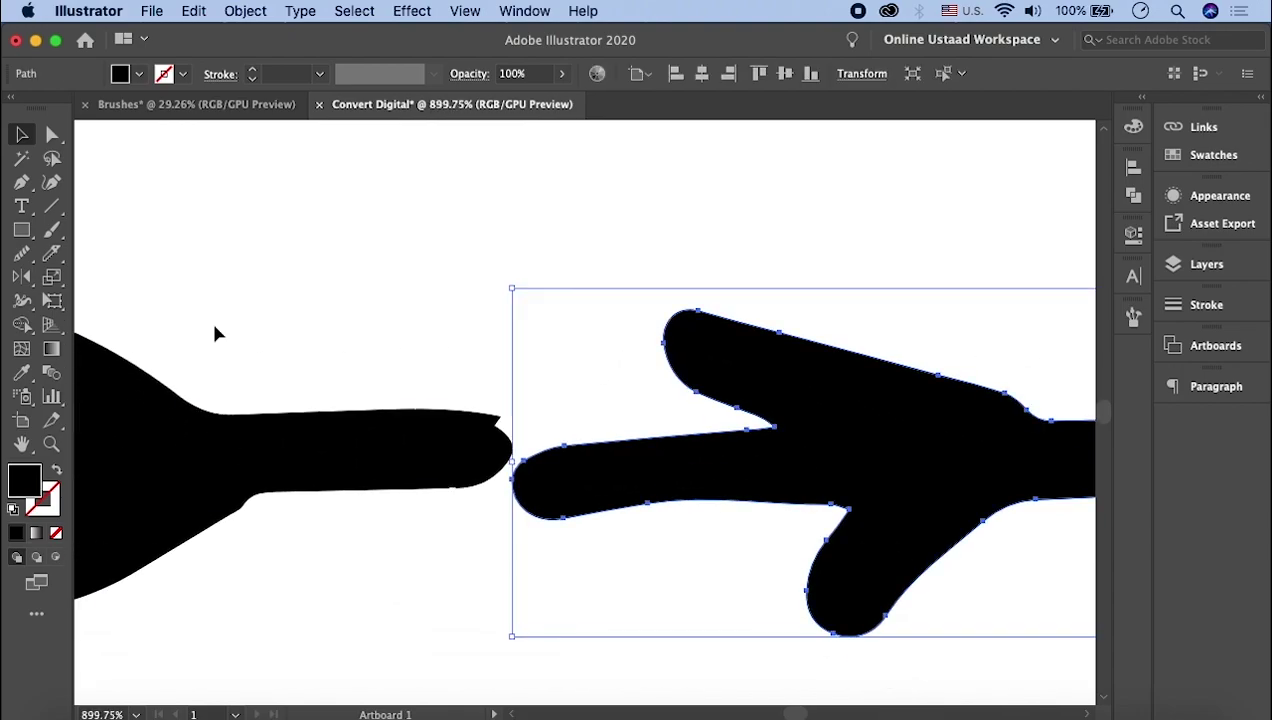
key(a)
drag(566, 450, 556, 419)
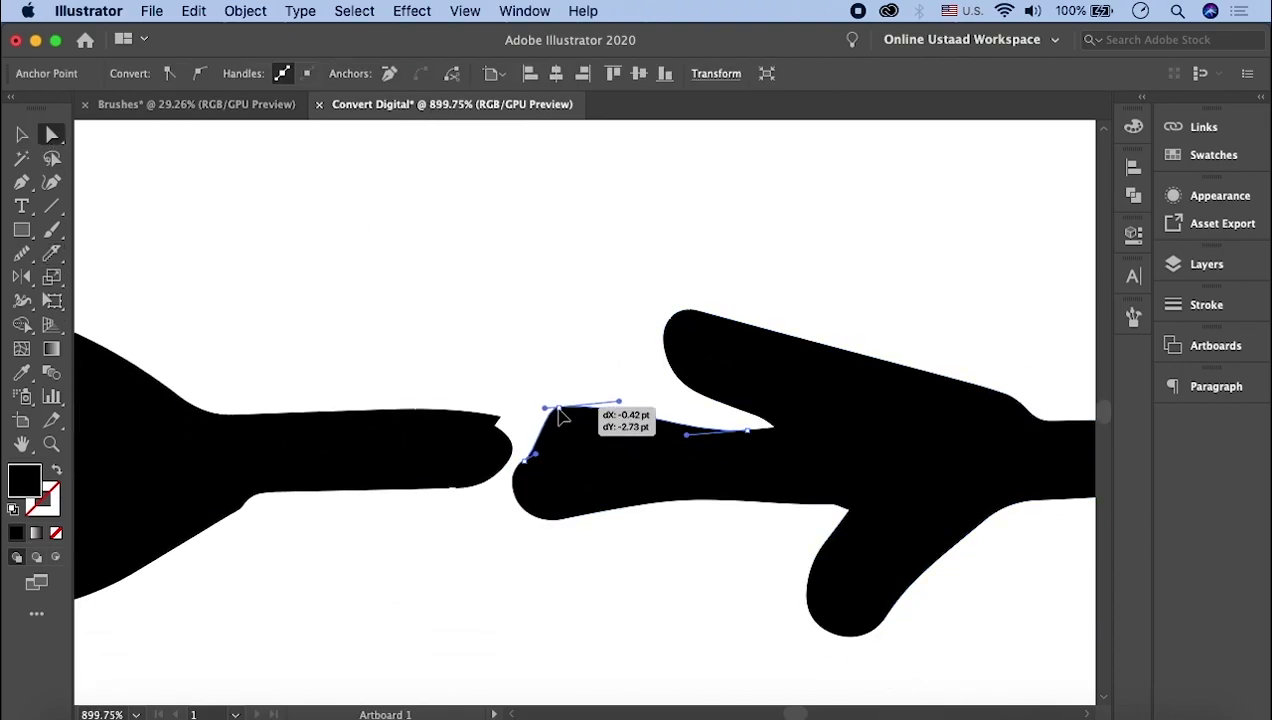
mouse_move(736, 407)
mouse_down()
mouse_move(765, 395)
mouse_move(758, 418)
mouse_up()
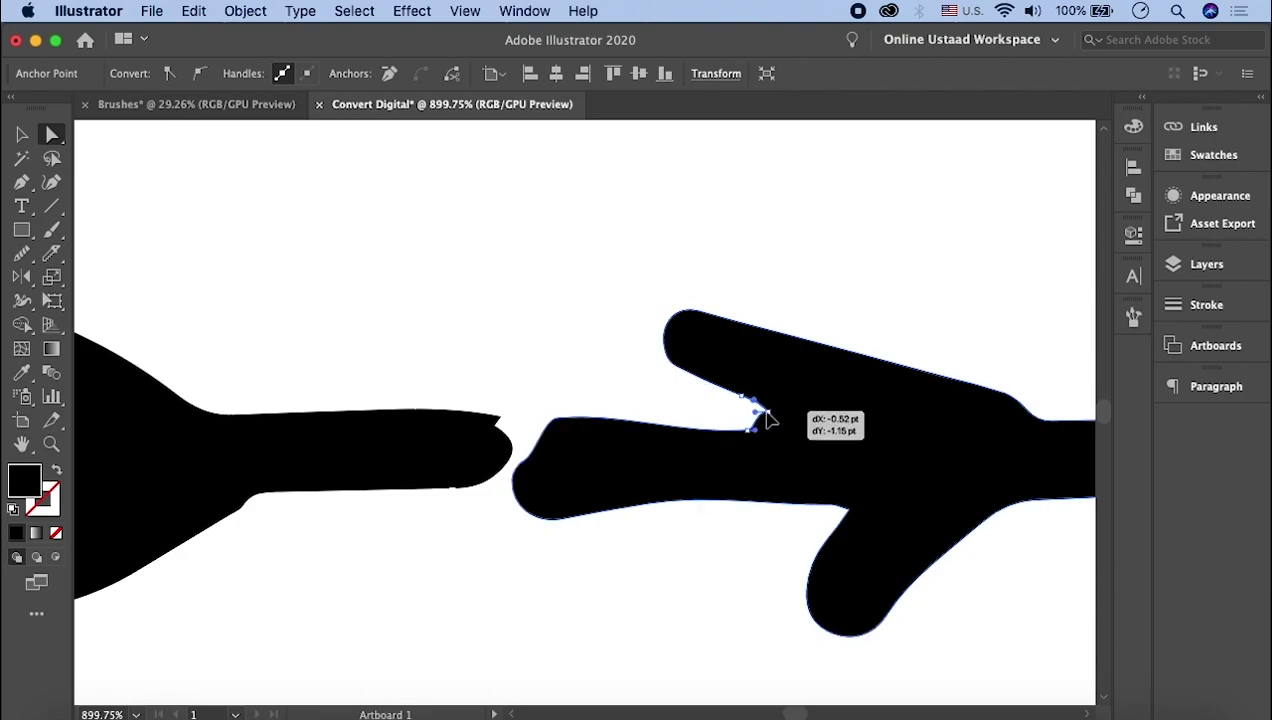
drag(611, 426, 516, 418)
drag(563, 523, 653, 505)
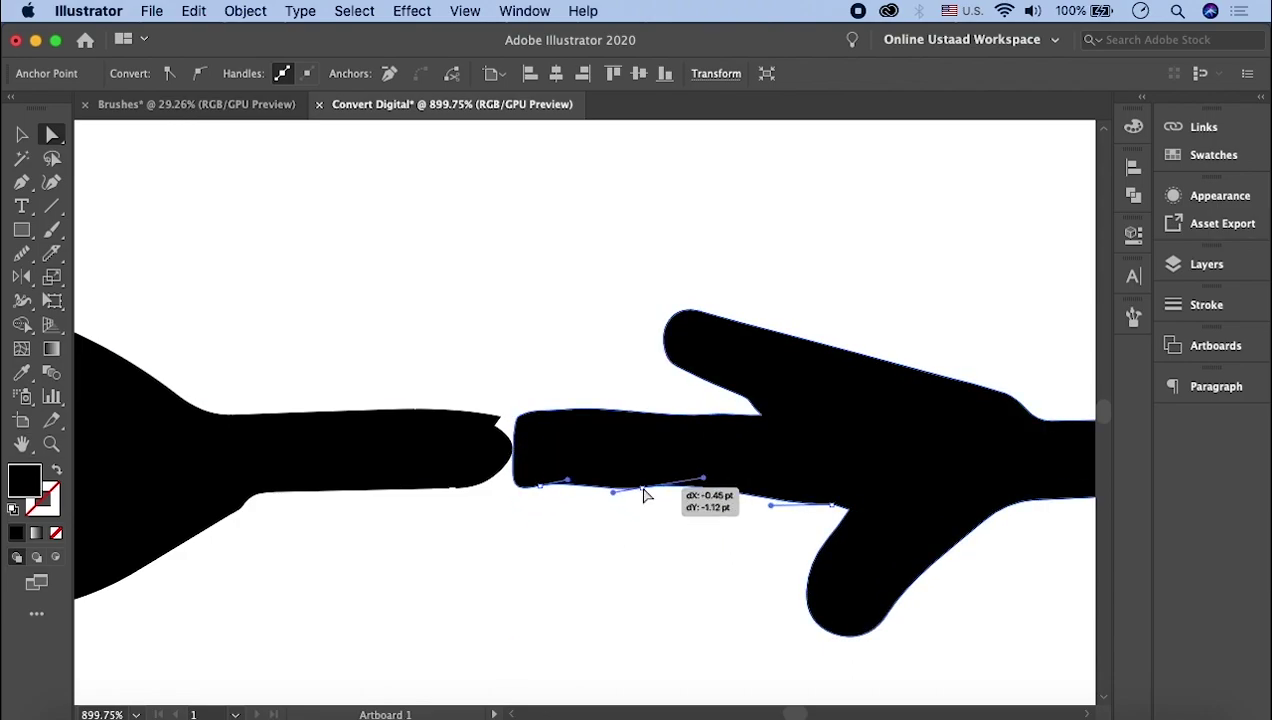
Pull the left piece's tip, top-edge handles and corner anchor so the pieces overlap
scroll(446, 447, up, 3)
click(465, 518)
click(535, 397)
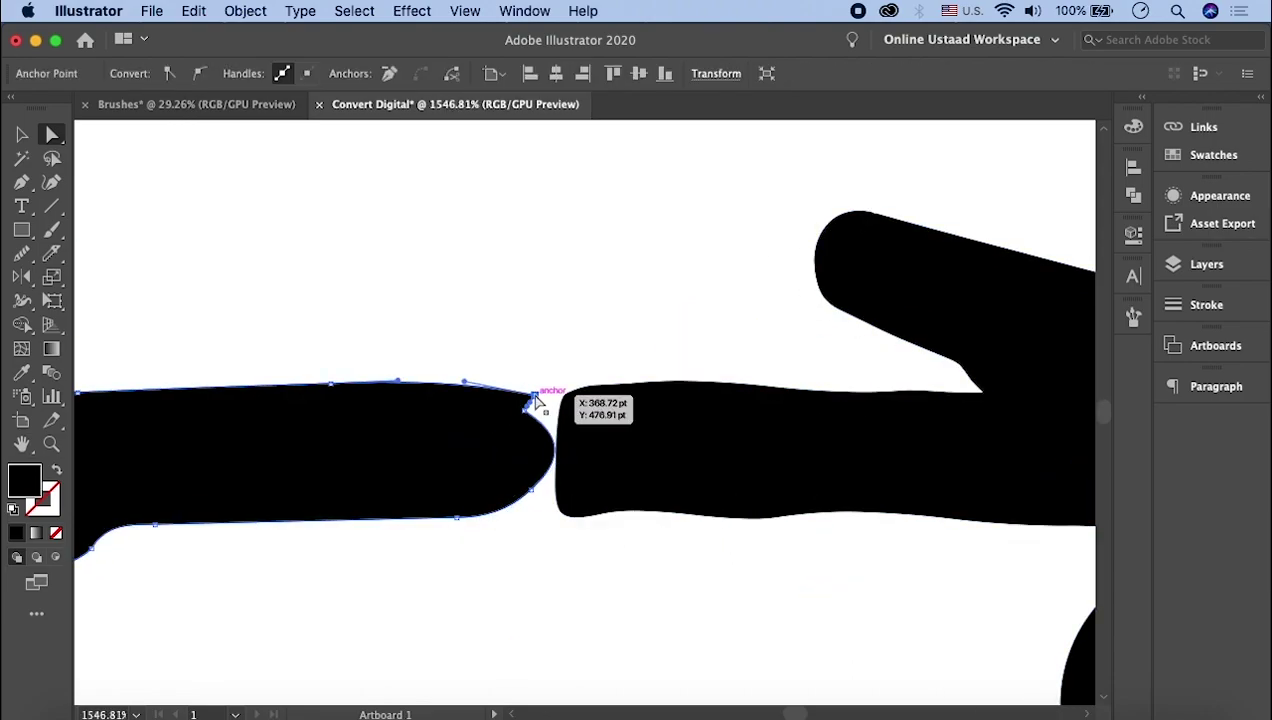
drag(535, 397, 617, 385)
drag(530, 500, 557, 525)
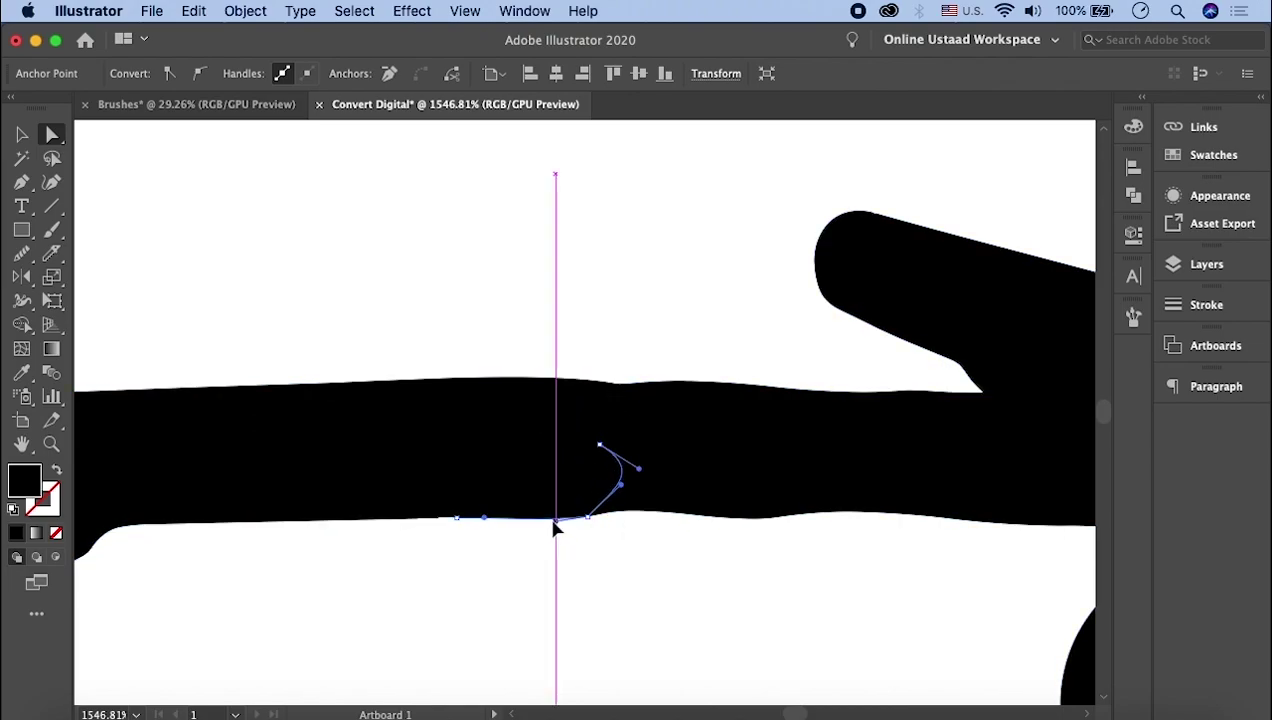
scroll(602, 432, up, 1)
drag(602, 430, 426, 412)
scroll(785, 365, up, 2)
click(662, 579)
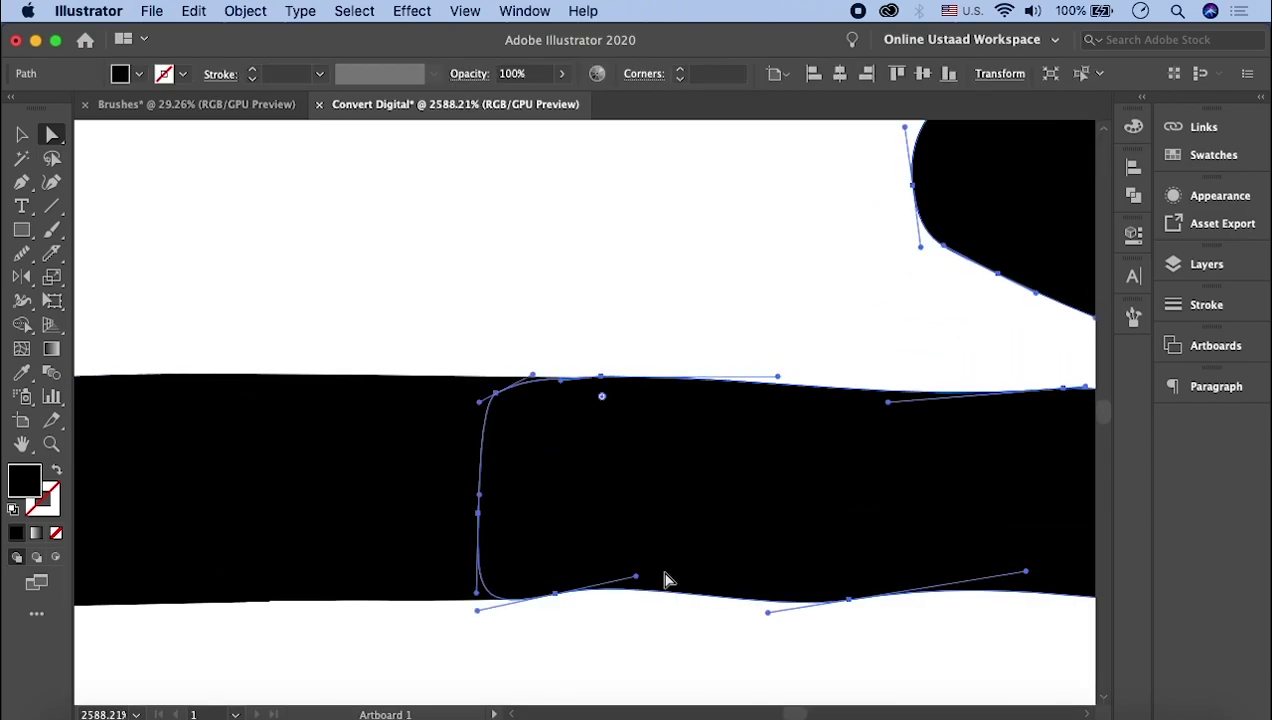
drag(497, 597, 465, 605)
drag(547, 598, 327, 618)
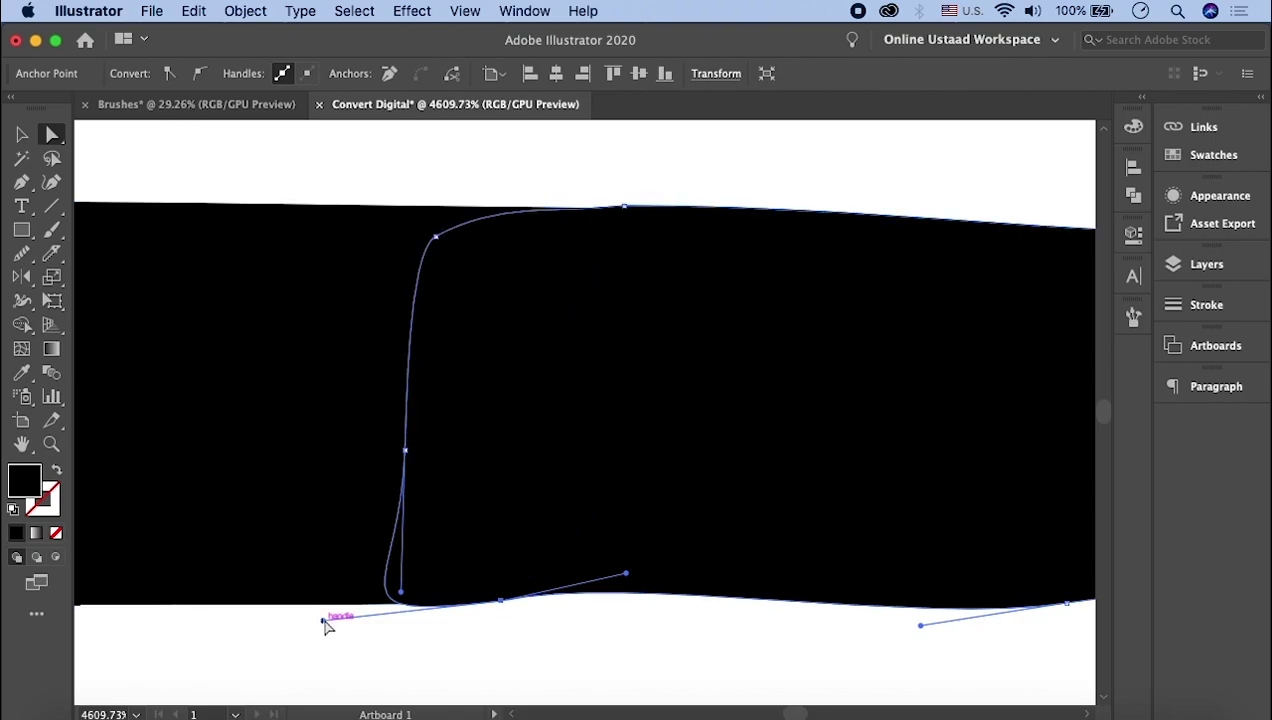
Smooth the notch on the upper barb's edge with the Smooth tool
scroll(648, 587, down, 3)
scroll(866, 624, up, 3)
scroll(880, 614, down, 3)
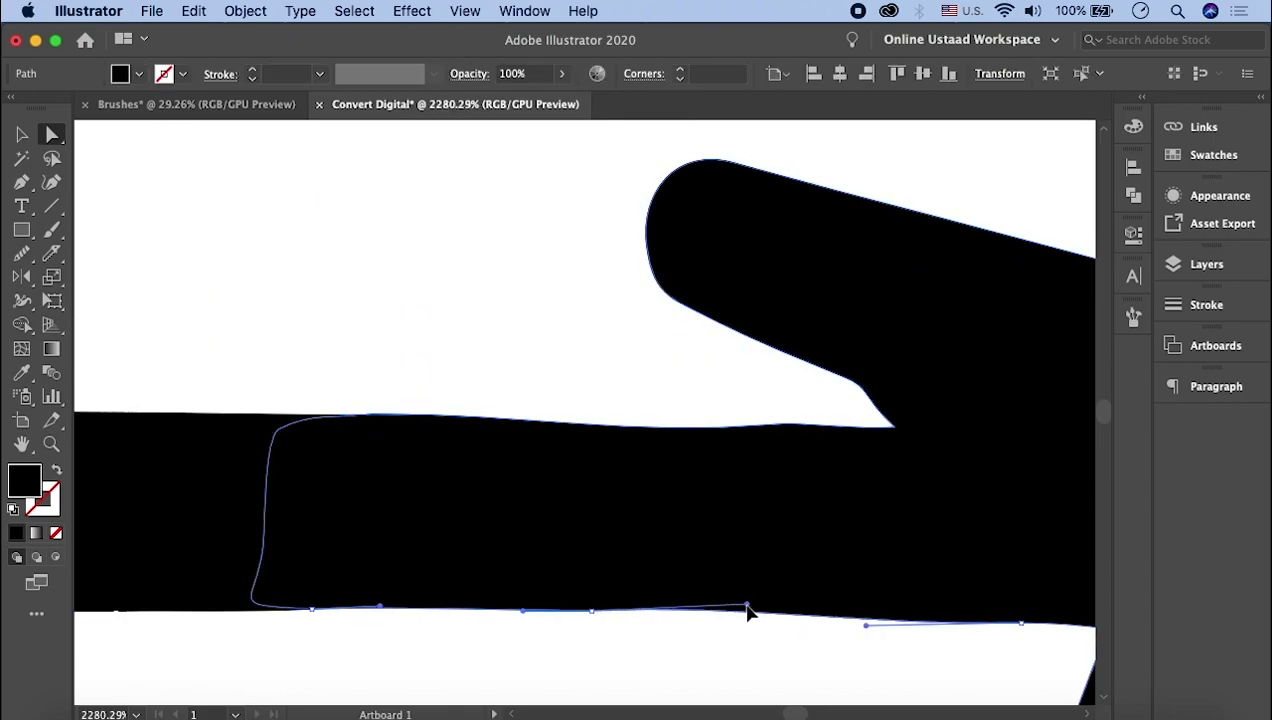
scroll(747, 610, down, 2)
scroll(622, 386, down, 5)
scroll(619, 383, up, 4)
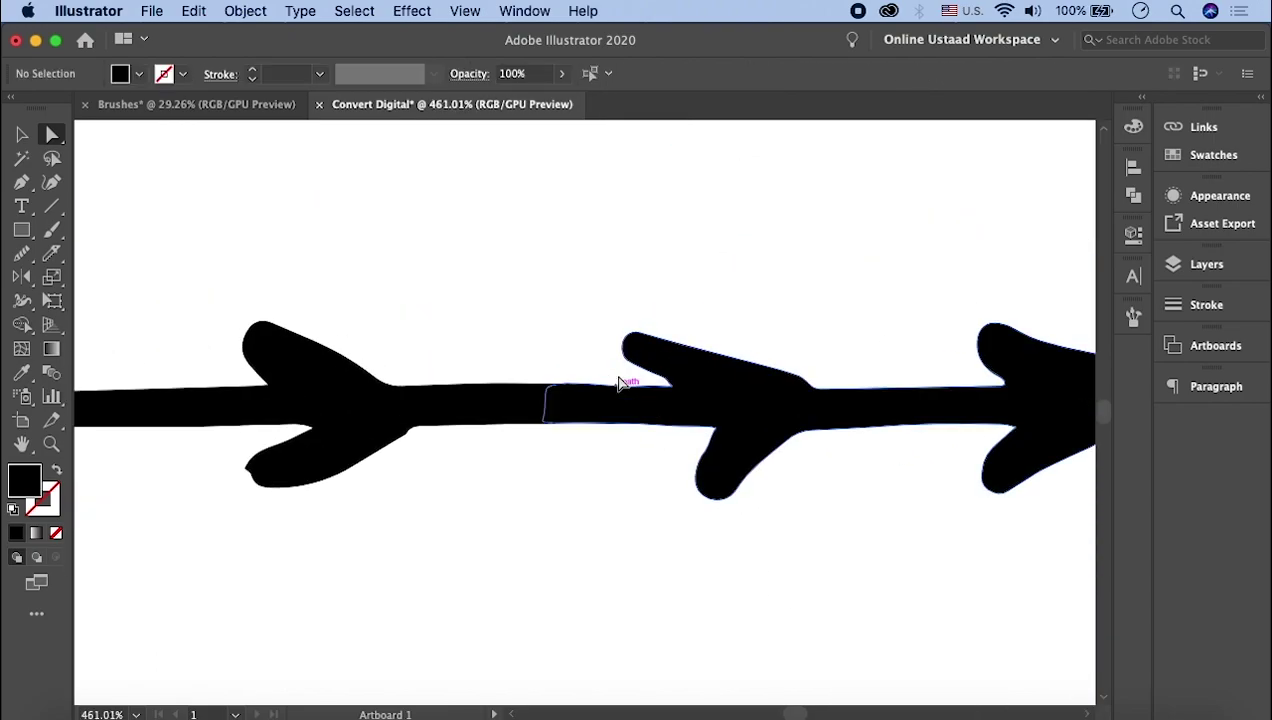
scroll(619, 383, up, 2)
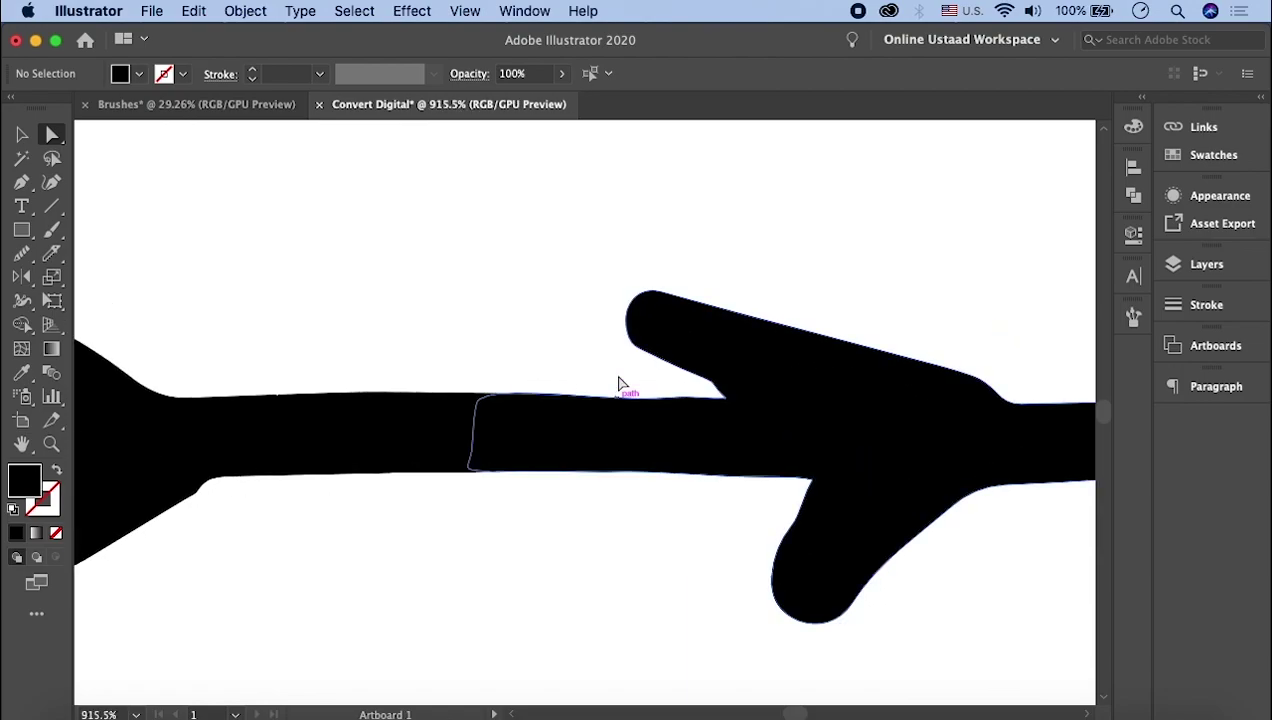
click(548, 423)
key(v)
scroll(724, 469, up, 3)
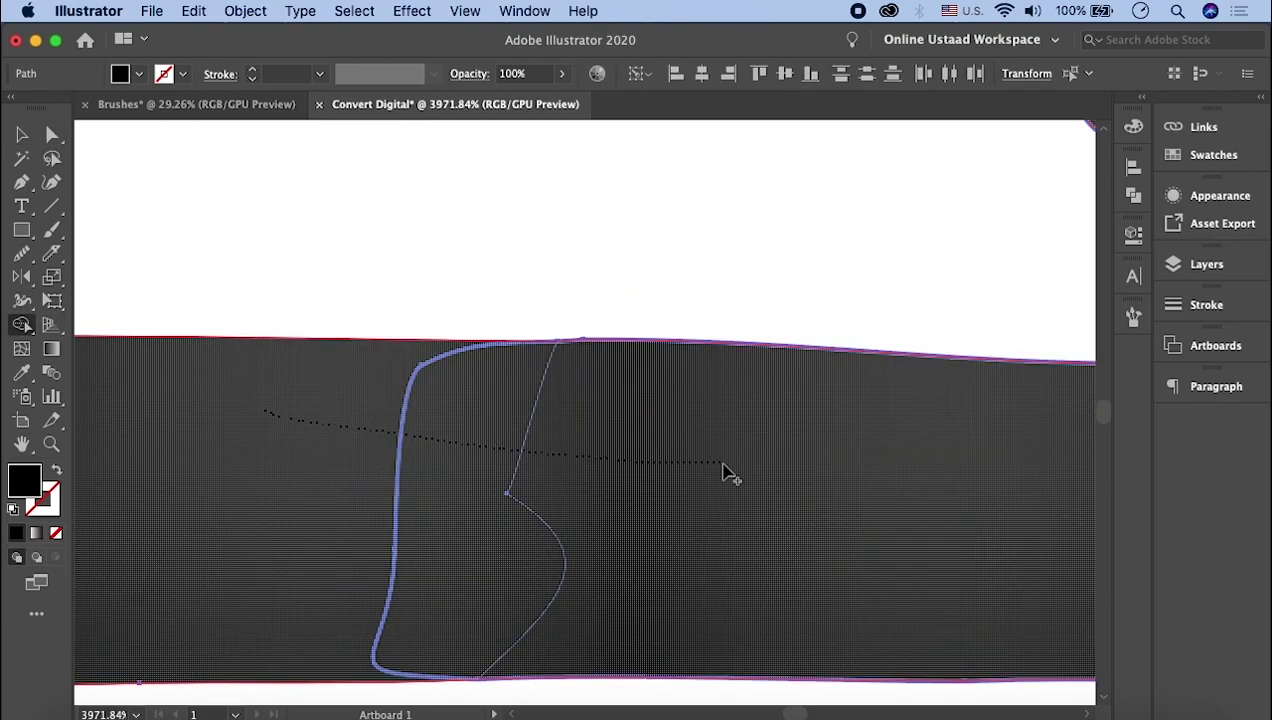
scroll(585, 321, down, 2)
scroll(288, 291, up, 1)
key(shift+b)
scroll(420, 490, down, 2)
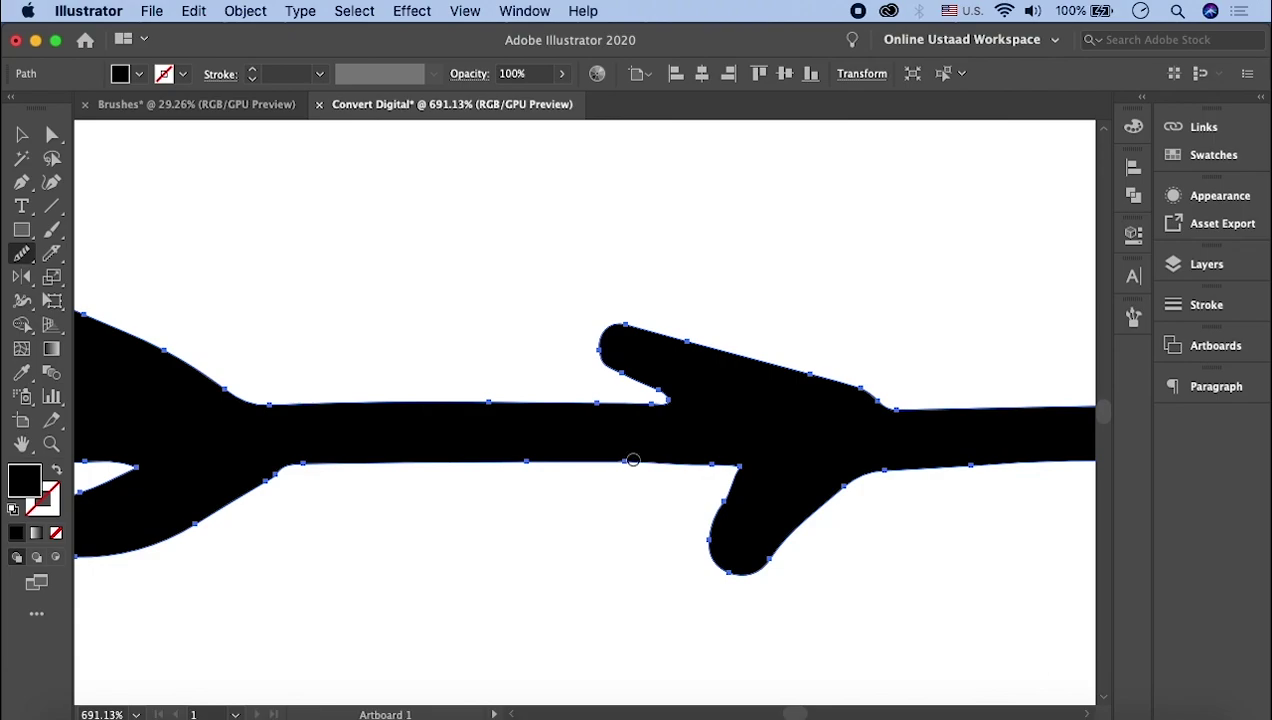
drag(566, 397, 660, 402)
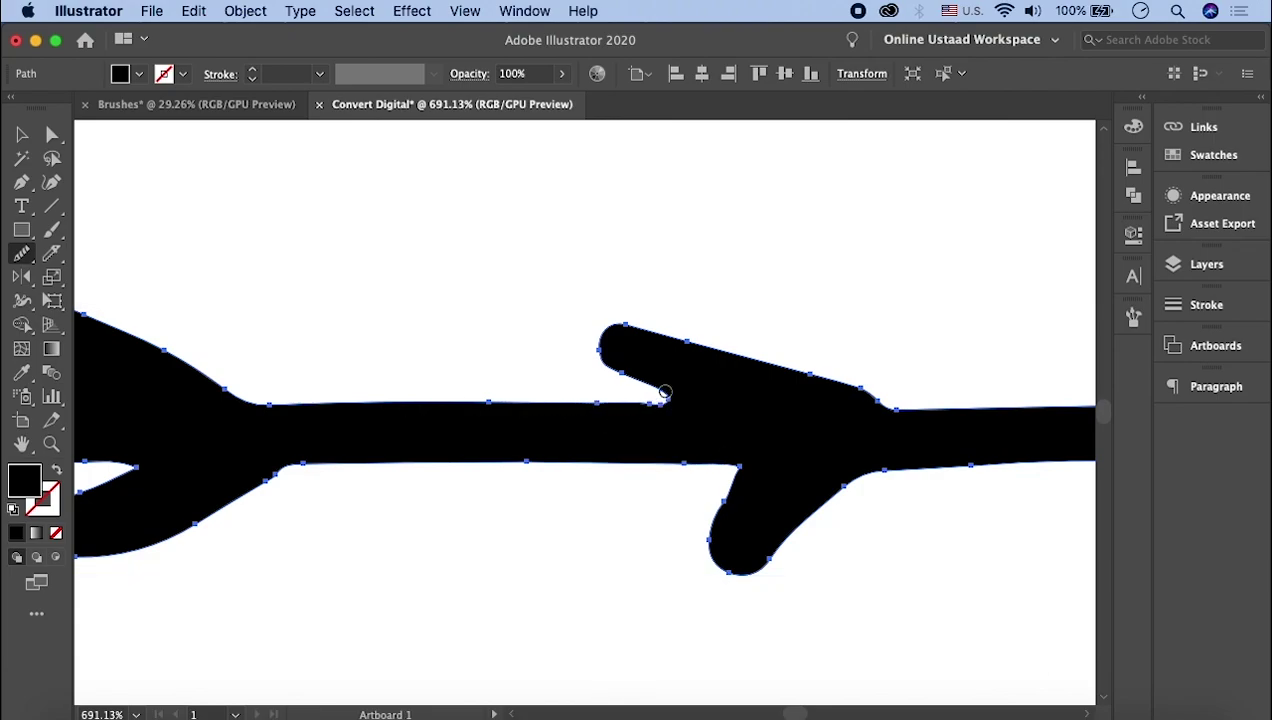
scroll(660, 400, up, 3)
scroll(177, 368, down, 5)
scroll(577, 287, down, 5)
scroll(594, 310, up, 5)
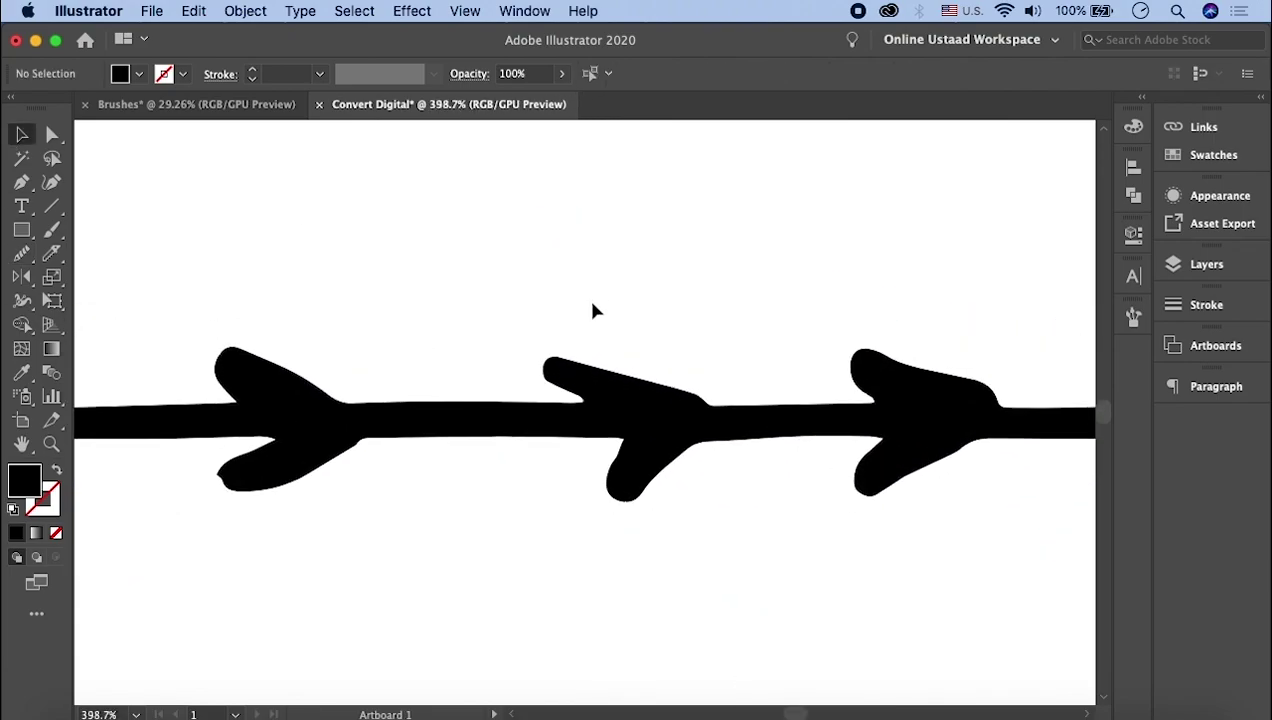
Separate the middle arrow piece from the joined strip
click(53, 254)
super+click(457, 410)
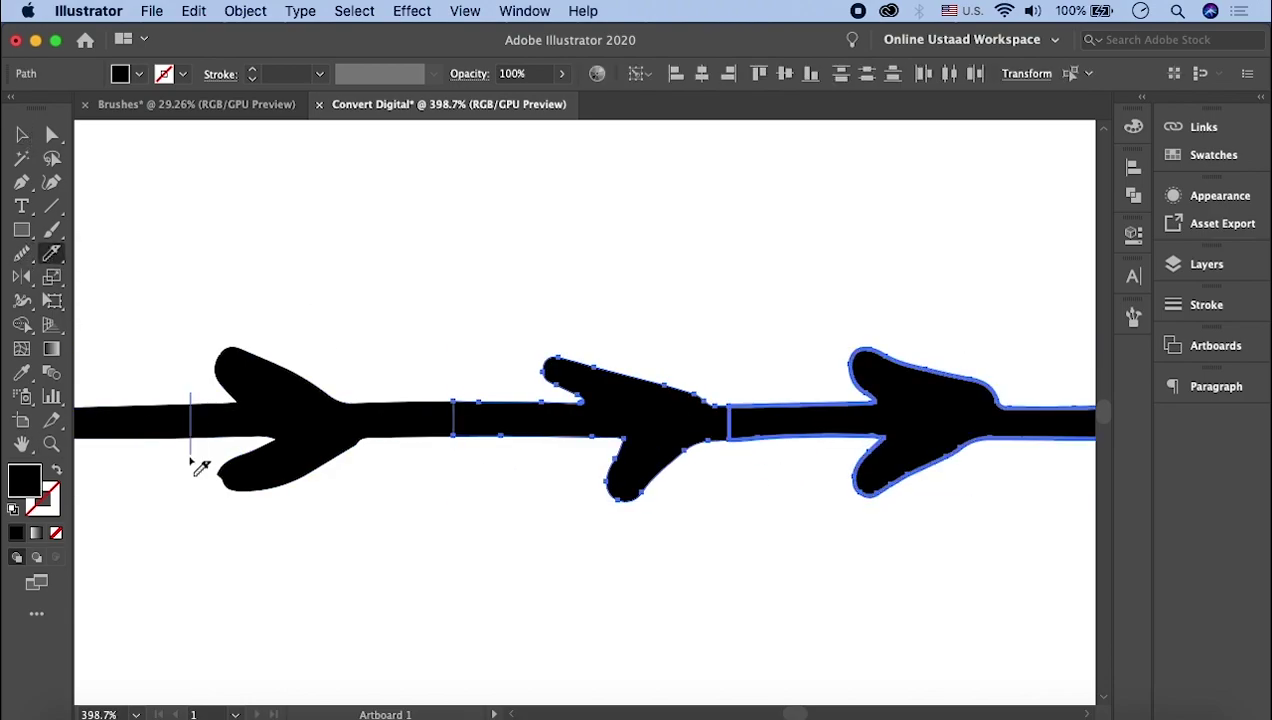
scroll(432, 473, up, 2)
scroll(677, 432, down, 3)
click(775, 425)
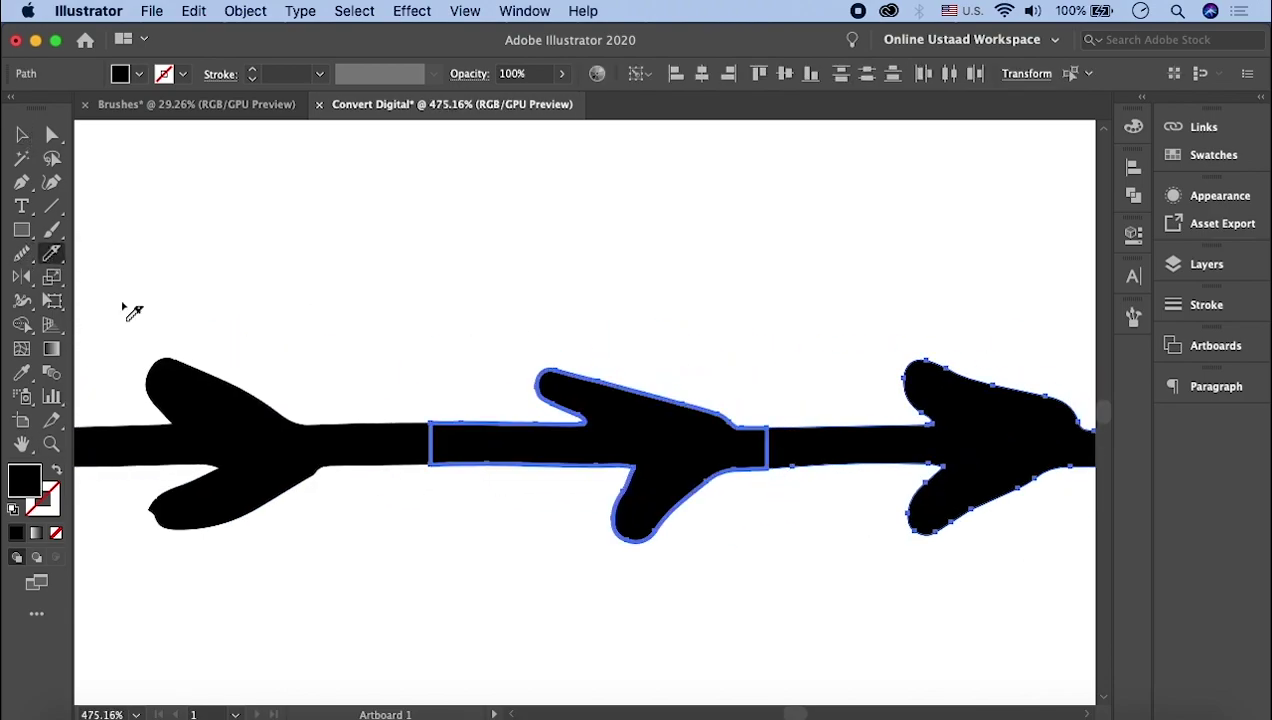
key(v)
drag(540, 440, 540, 553)
scroll(540, 553, up, 4)
Fill the middle piece red and align it flush with the black arrow's edge
double_click(25, 480)
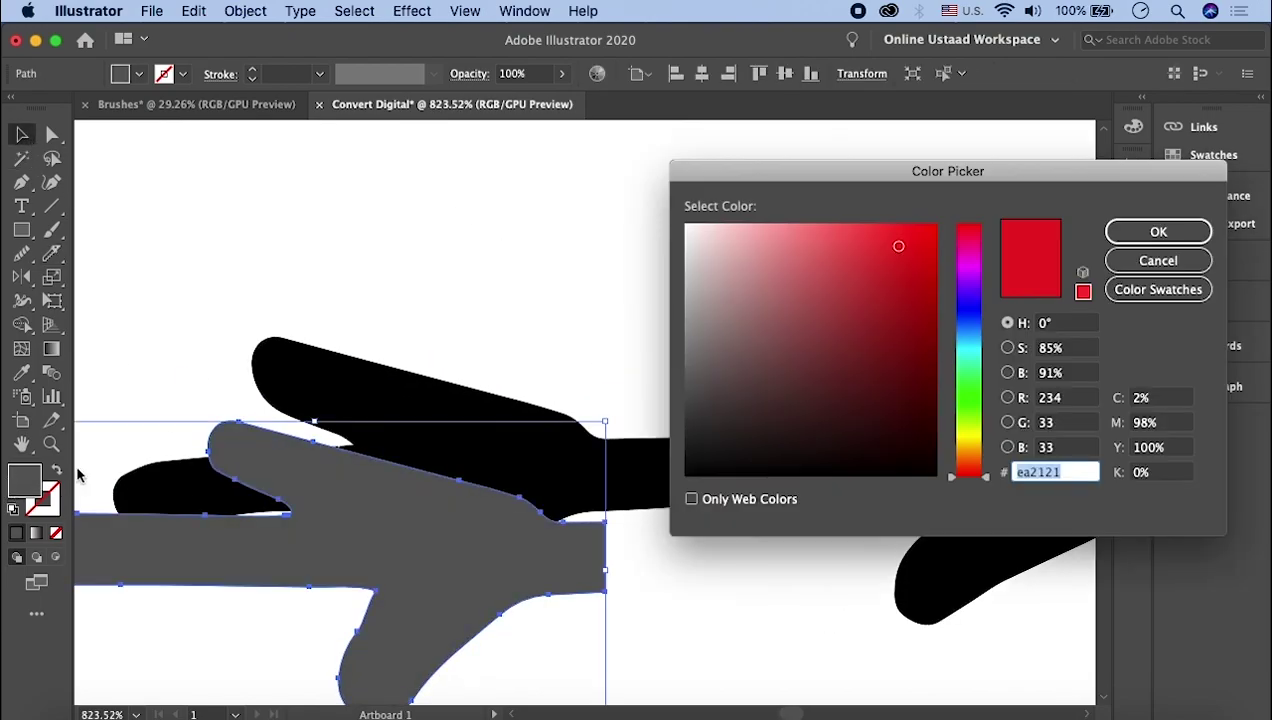
click(1156, 230)
key(super+shift+a)
drag(375, 500, 783, 500)
scroll(432, 412, up, 5)
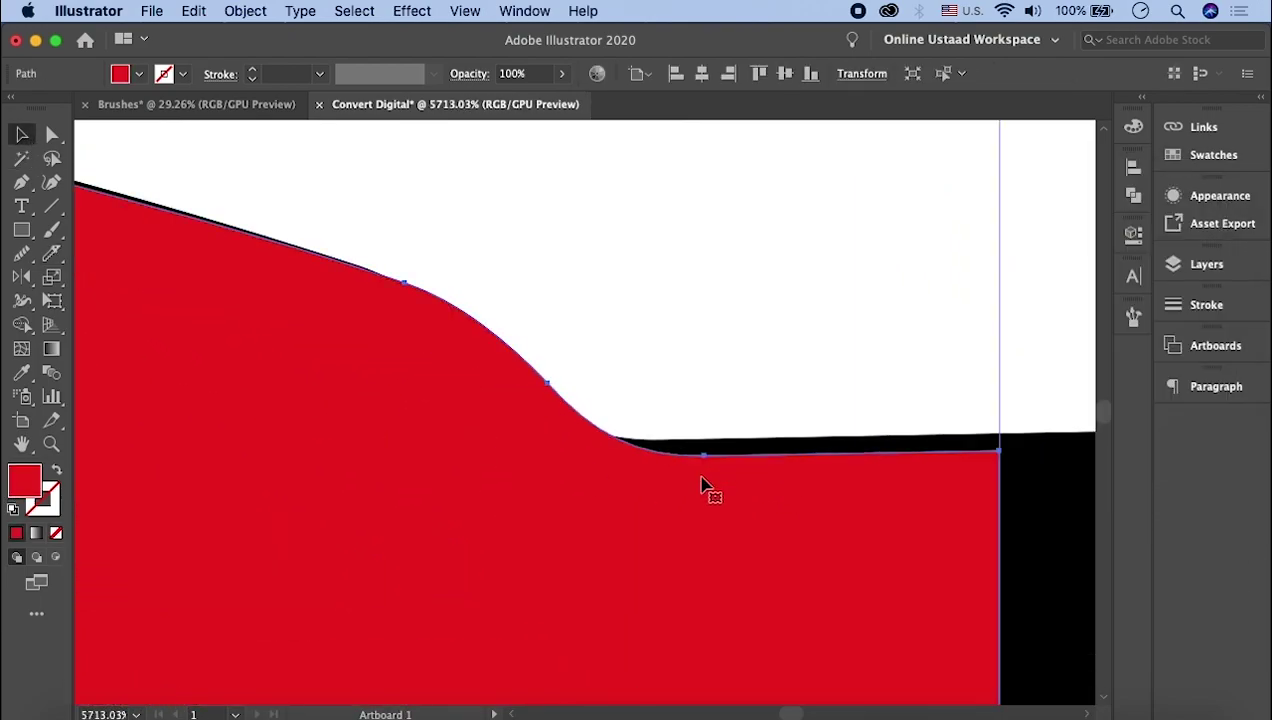
scroll(733, 431, up, 2)
drag(733, 431, 735, 431)
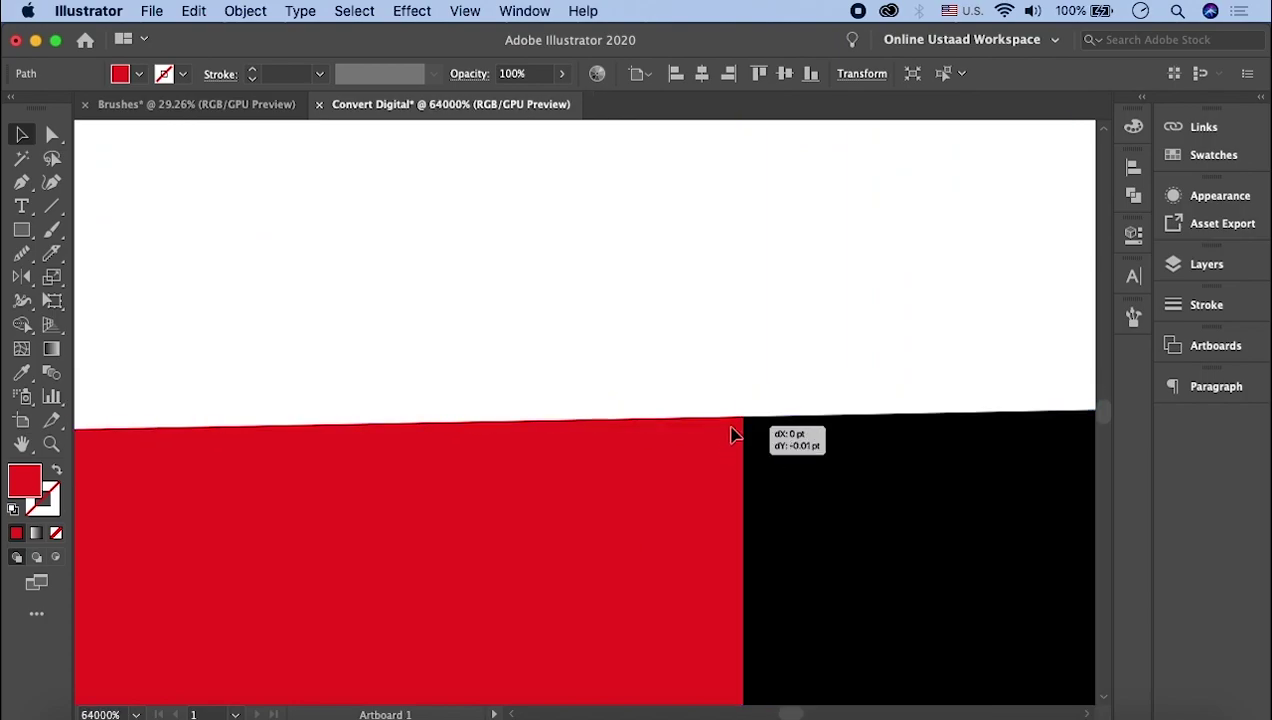
key(super+shift+a)
Nudge the red piece at high zoom so it sits exactly on the seams
scroll(733, 431, down, 10)
scroll(338, 555, up, 10)
scroll(468, 553, down, 5)
scroll(505, 561, up, 10)
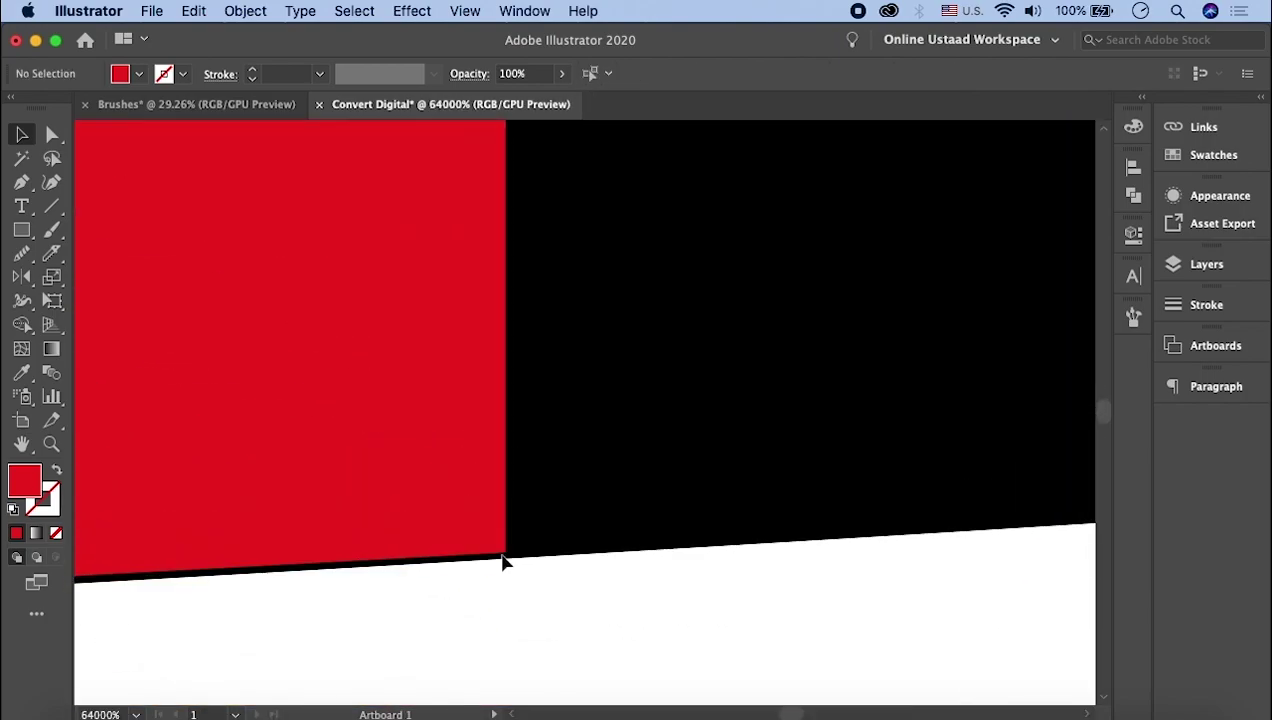
drag(483, 502, 483, 511)
scroll(483, 511, down, 3)
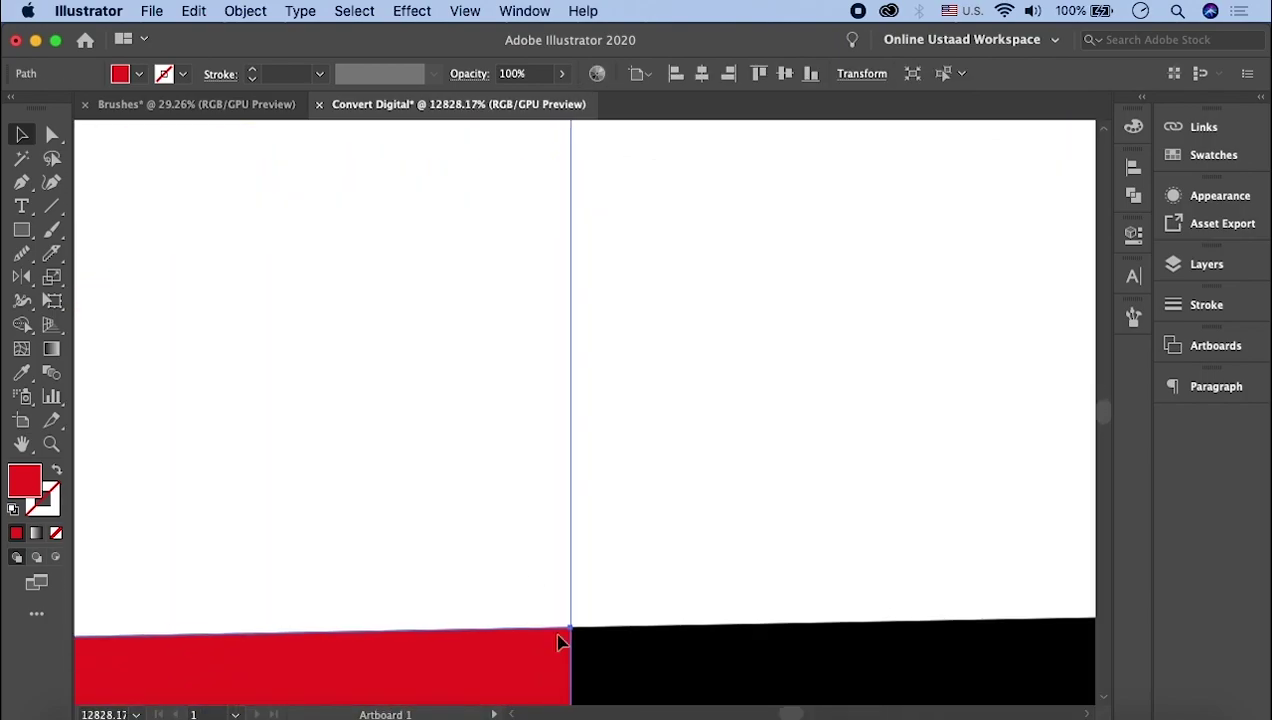
scroll(573, 536, up, 3)
scroll(571, 537, down, 6)
scroll(571, 537, up, 5)
drag(488, 625, 474, 622)
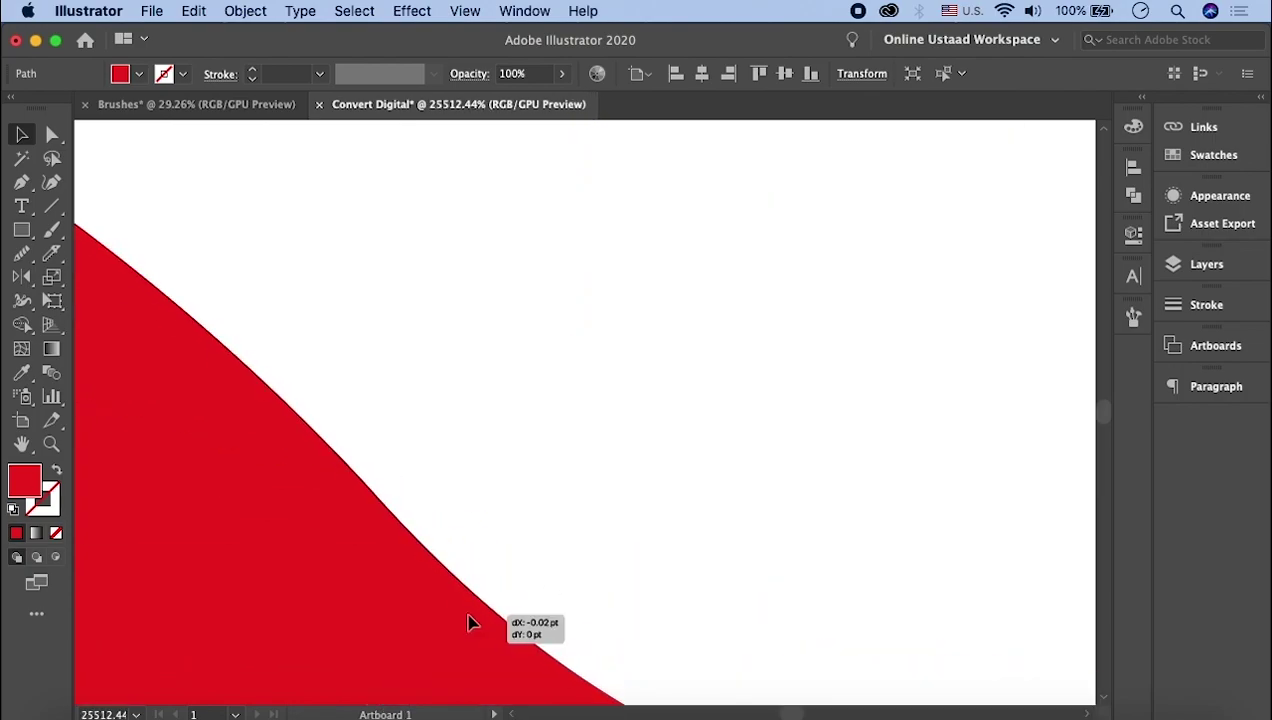
key(super+shift+a)
scroll(474, 622, down, 5)
scroll(610, 579, down, 5)
scroll(627, 626, down, 5)
Merge the red piece with the black leftovers using the Shape Builder tool
key(super+a)
scroll(392, 591, up, 10)
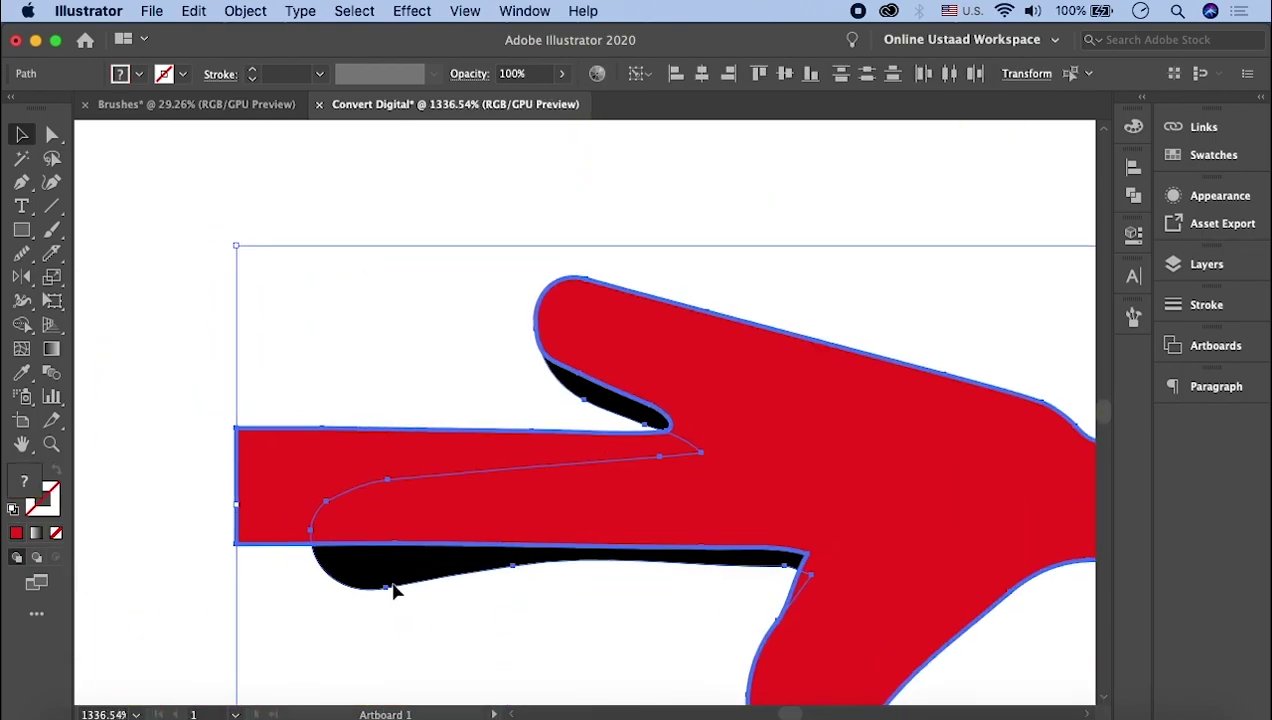
key(shift+m)
drag(392, 591, 598, 505)
scroll(598, 505, down, 5)
key(v)
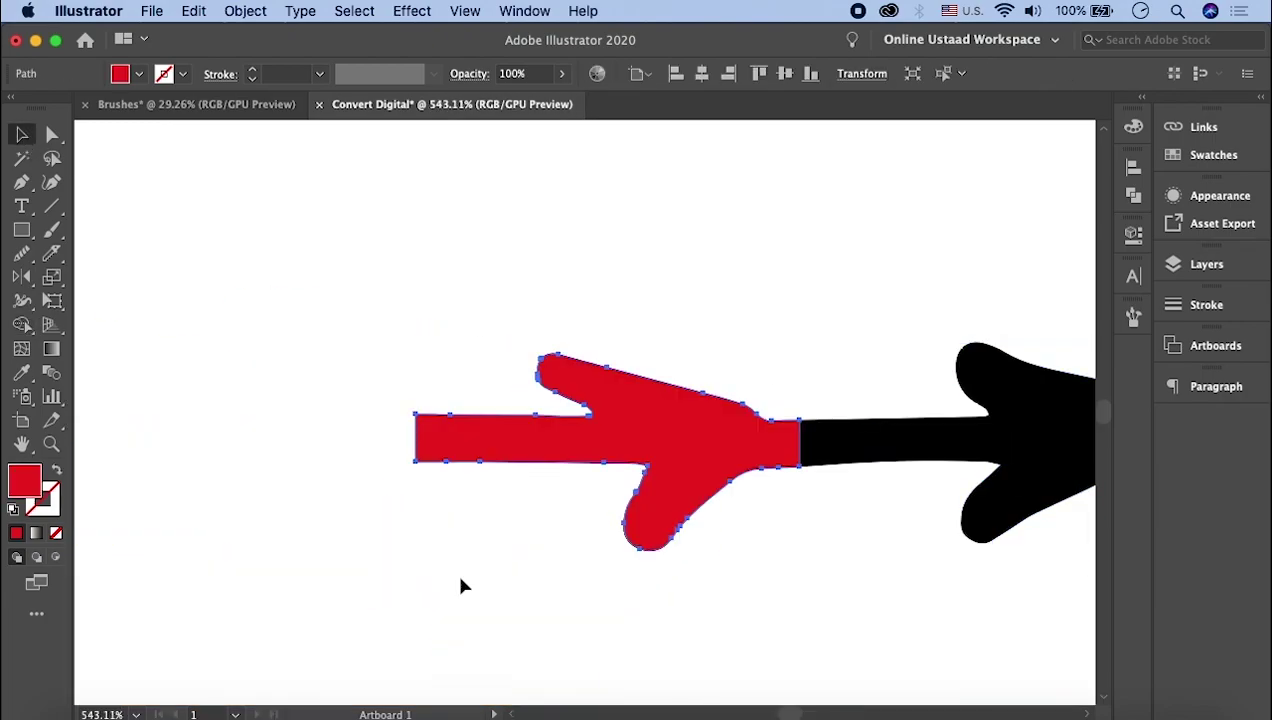
click(114, 437)
scroll(925, 412, up, 1)
scroll(468, 505, up, 5)
scroll(591, 598, down, 2)
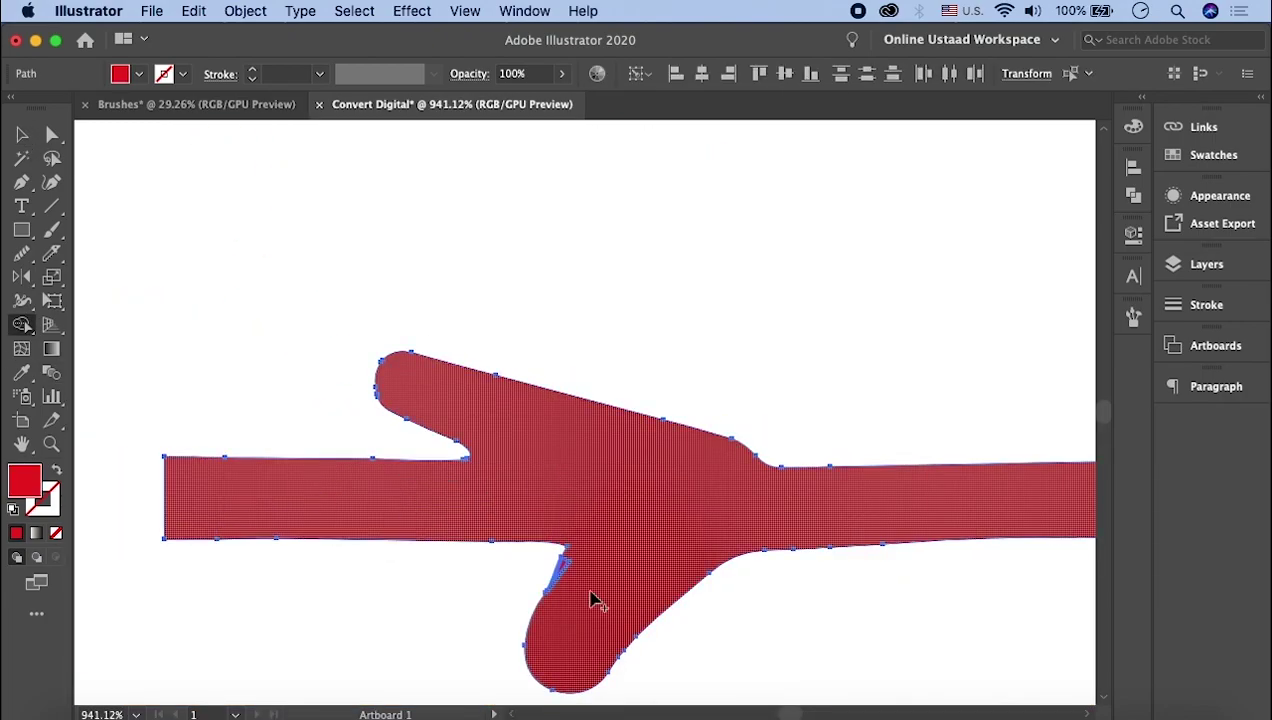
scroll(784, 471, down, 3)
scroll(660, 335, down, 5)
key(v)
click(666, 322)
scroll(750, 417, down, 4)
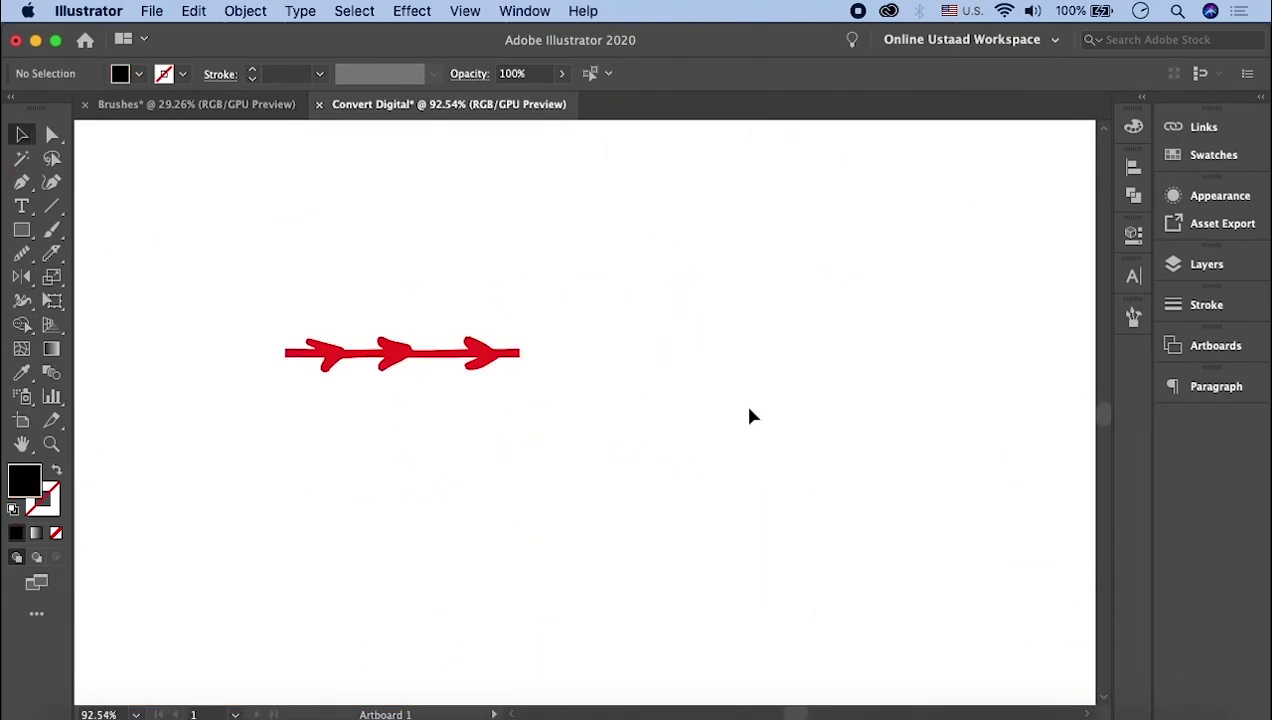
scroll(519, 362, up, 2)
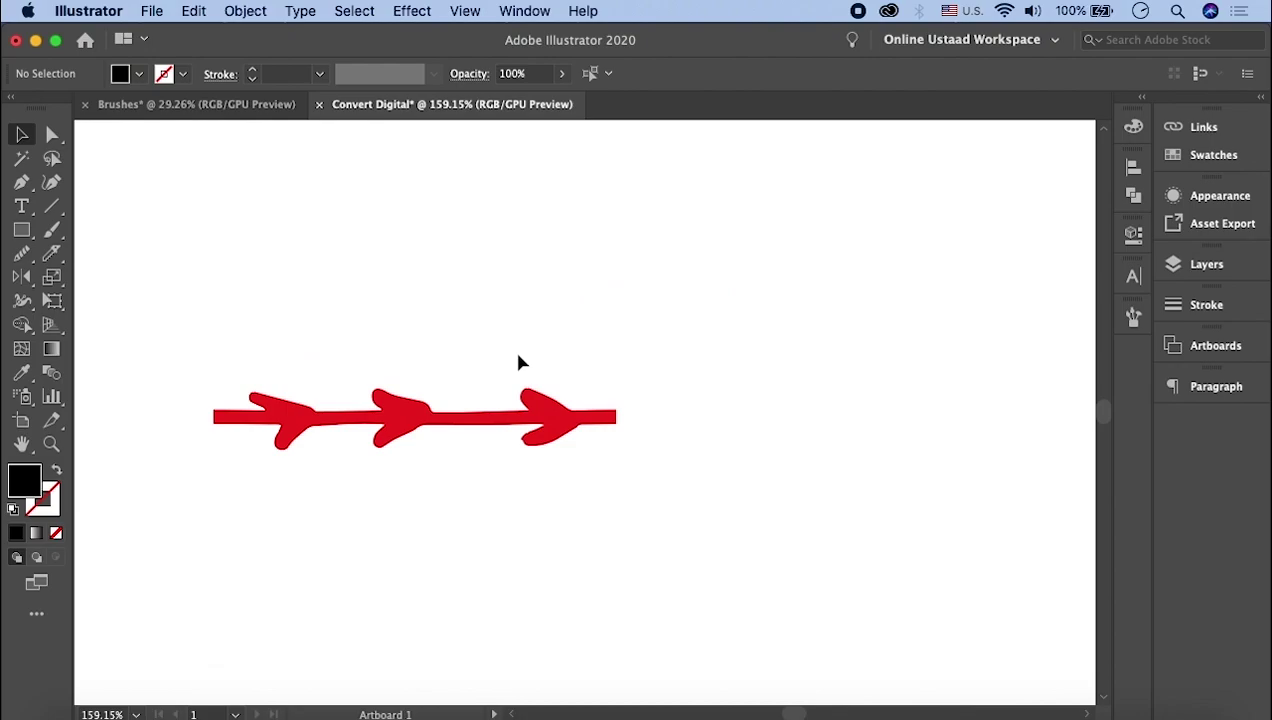
Recolour the arrow strip's fill to pure black, #000000
click(500, 418)
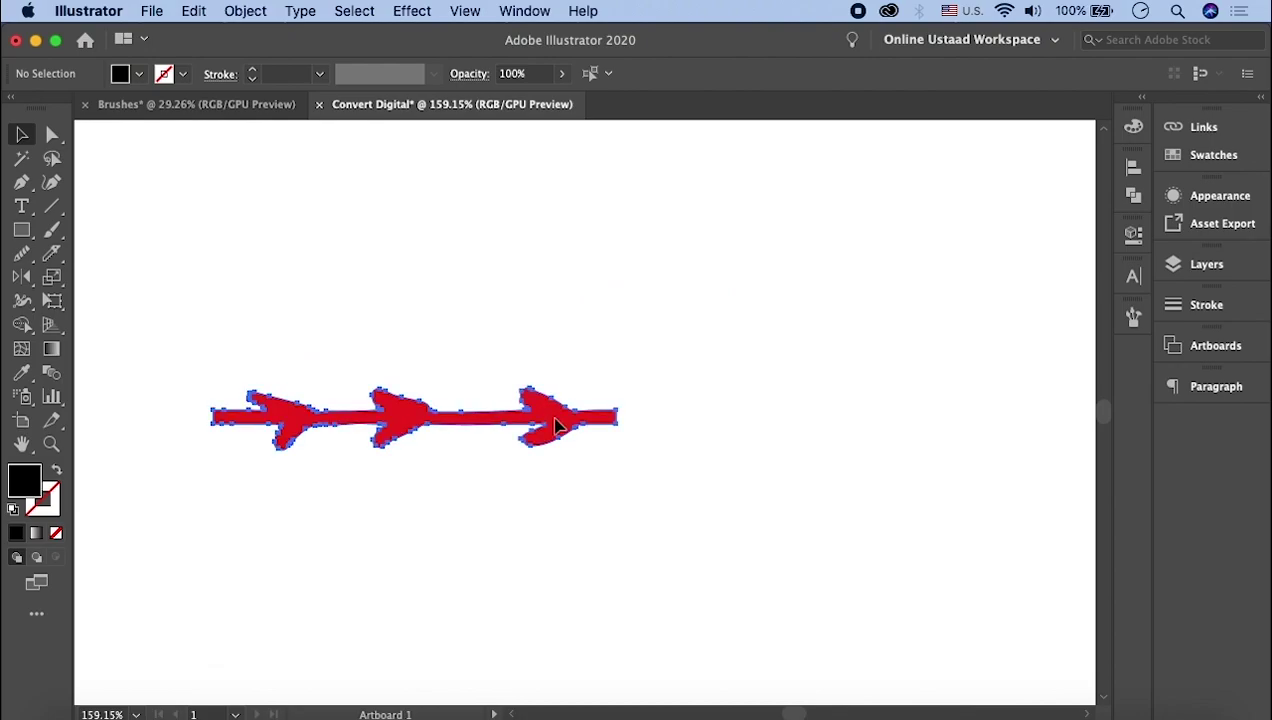
double_click(26, 484)
click(756, 444)
click(1158, 231)
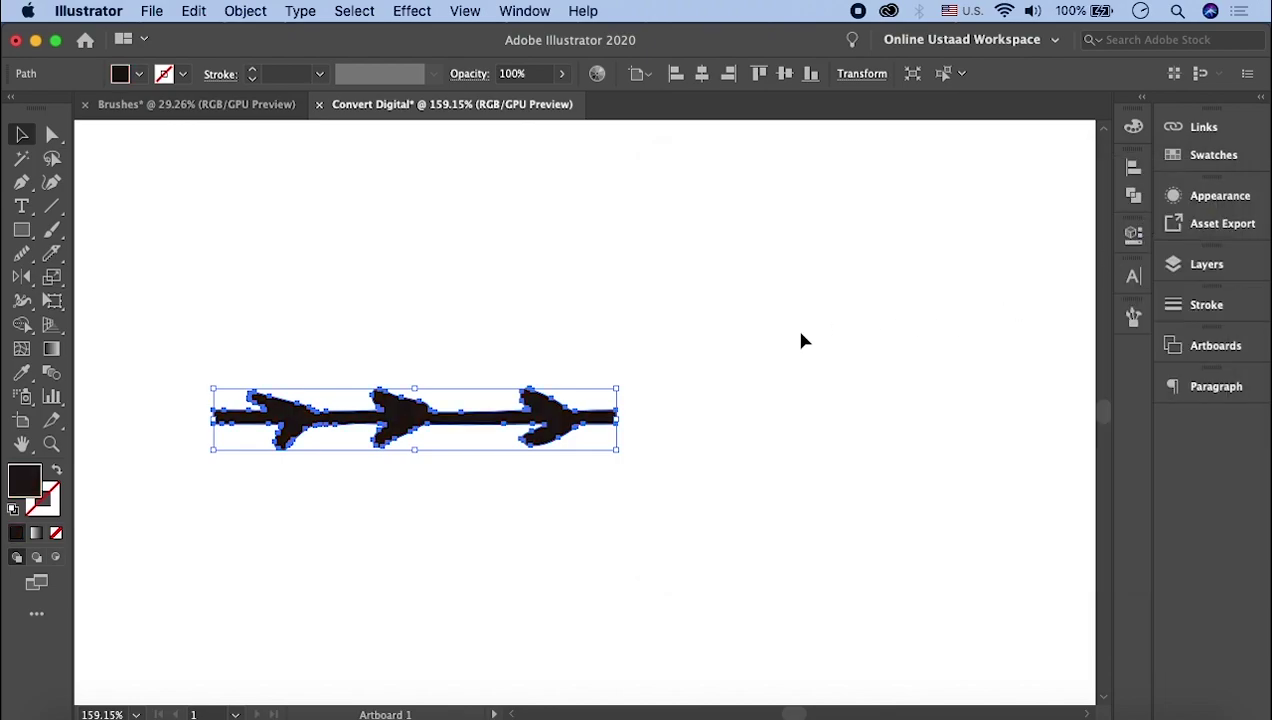
double_click(26, 485)
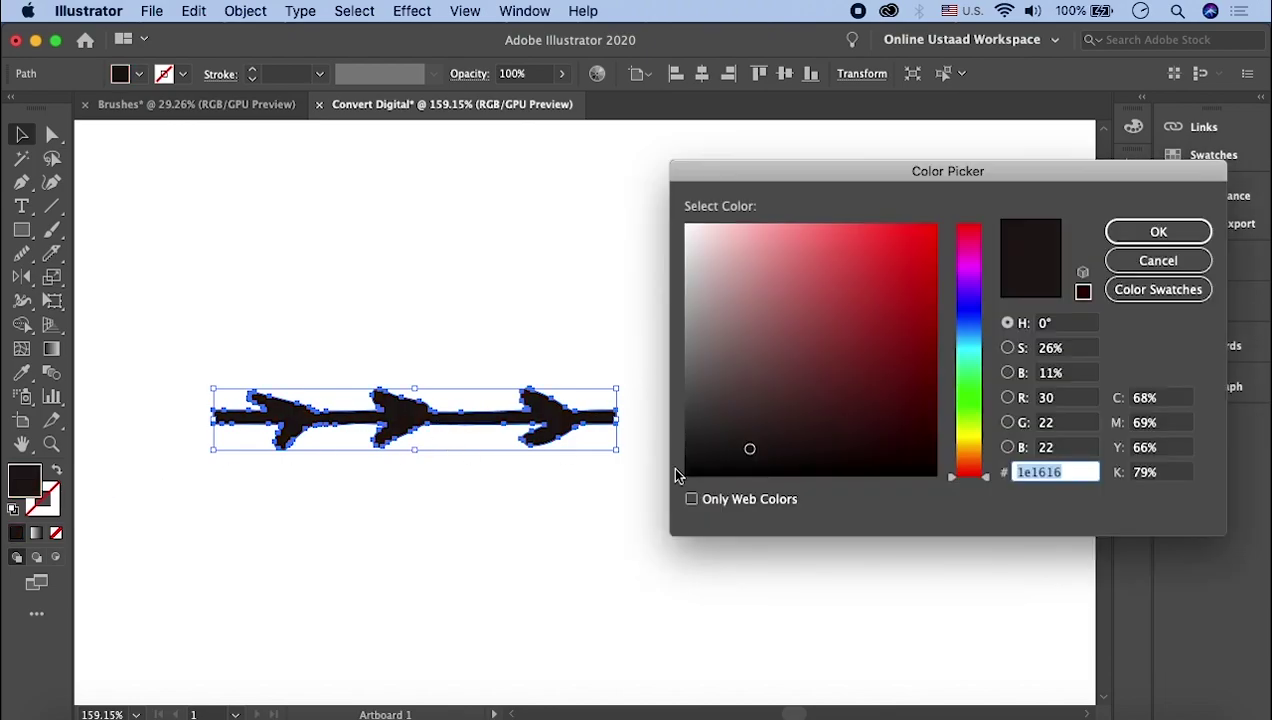
text(000000)
click(1152, 237)
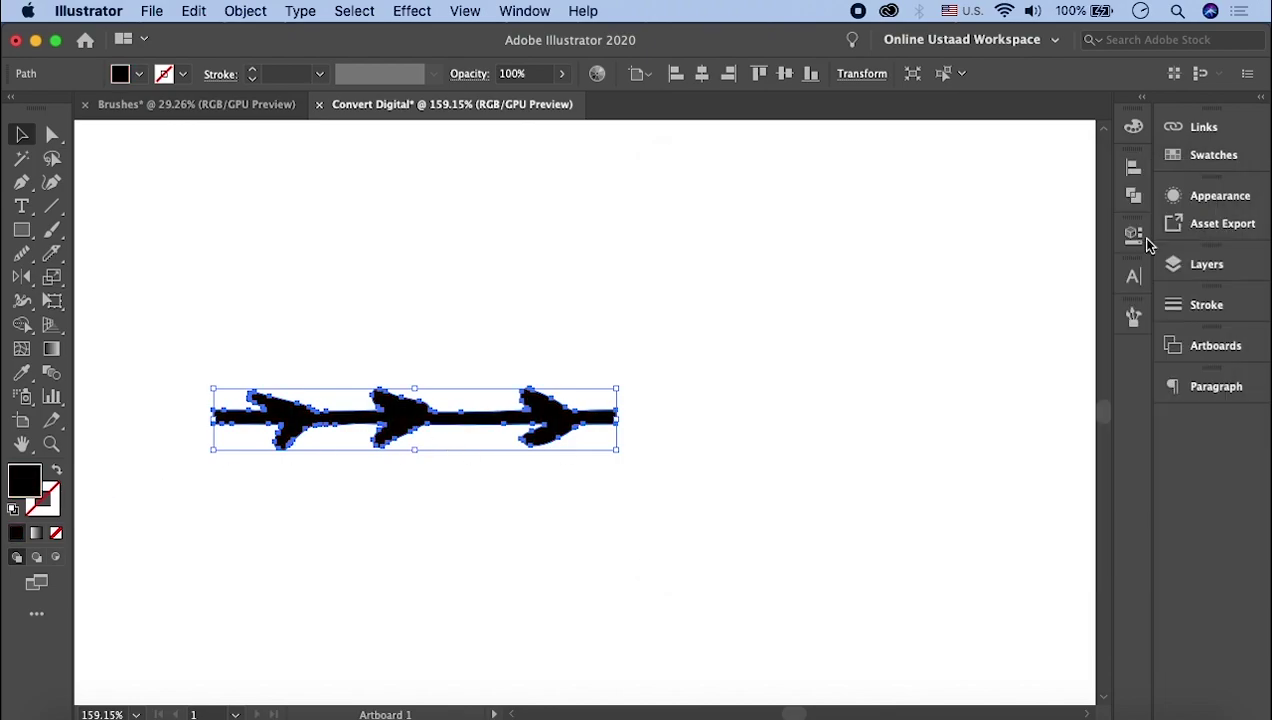
Save the strip as a new Pattern Brush with Tints colorization
click(1133, 317)
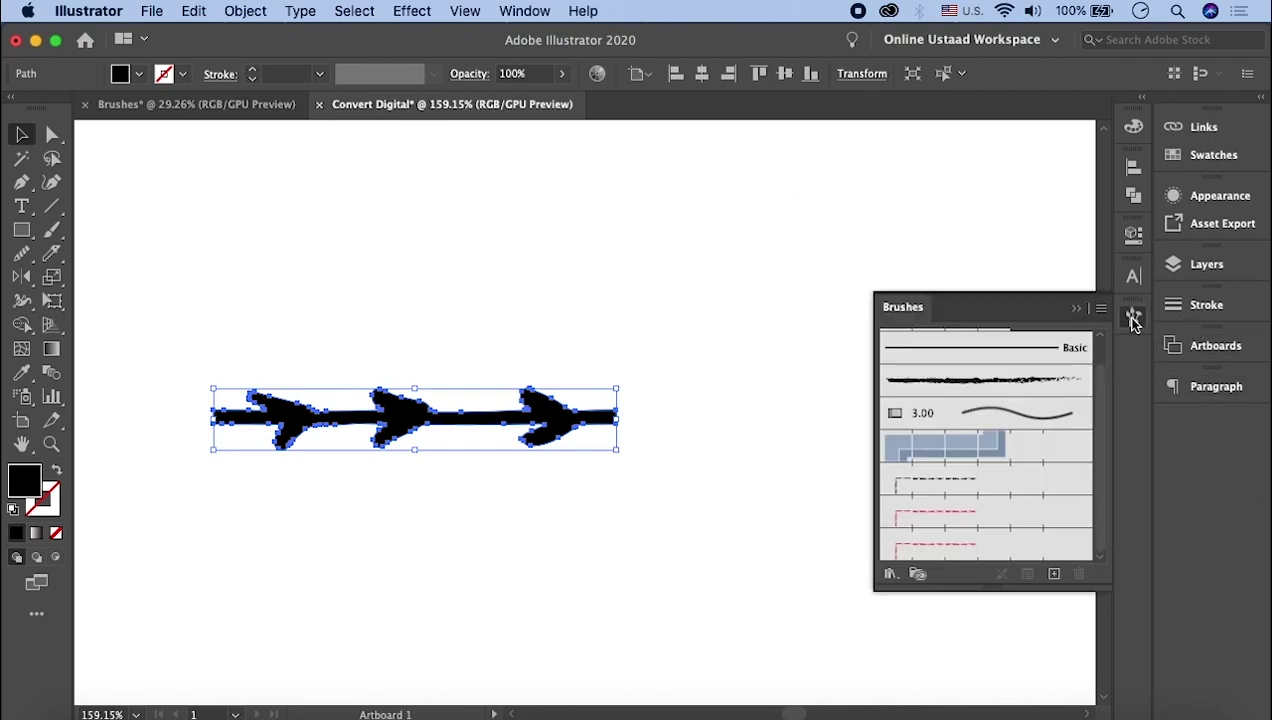
click(1054, 573)
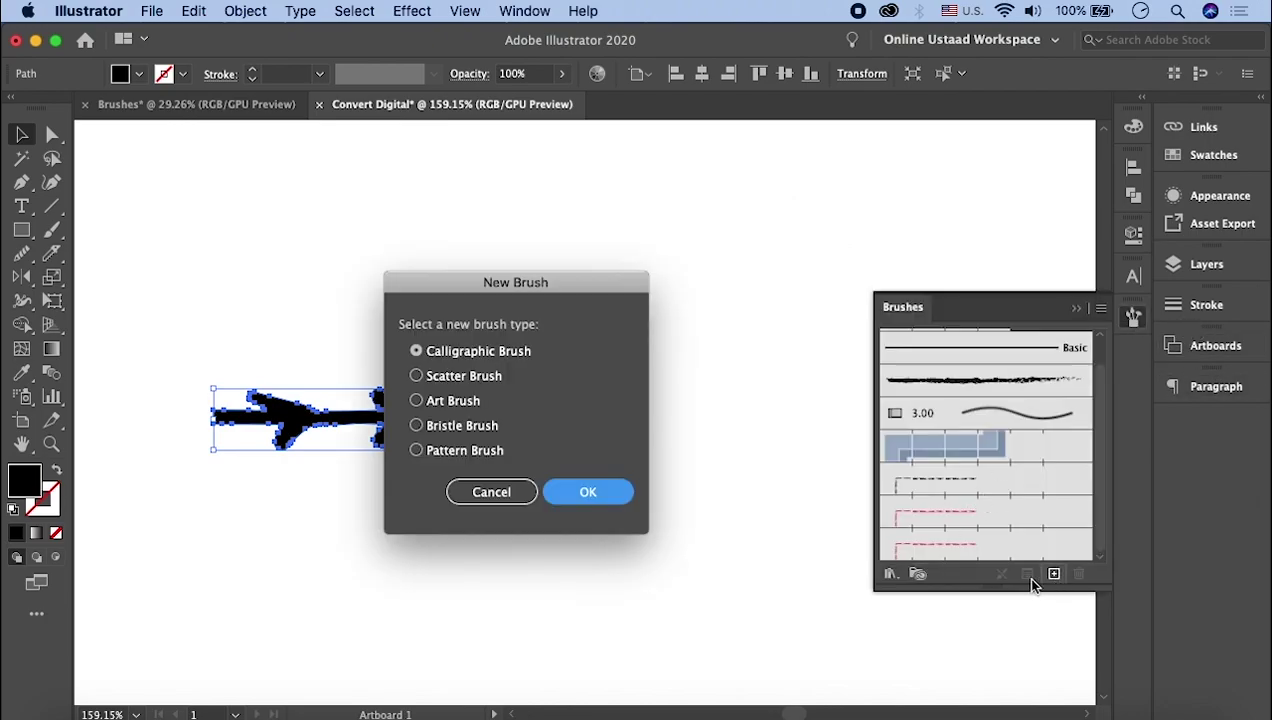
click(452, 450)
click(575, 495)
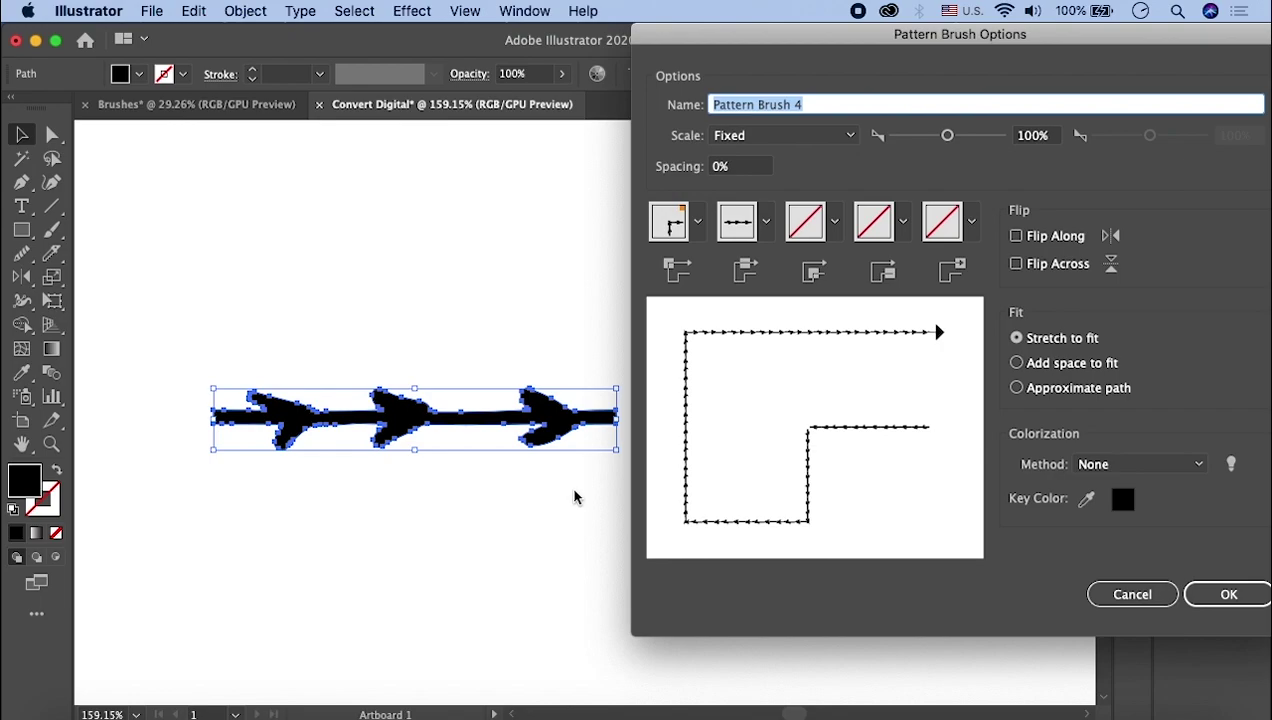
click(1195, 468)
click(1138, 504)
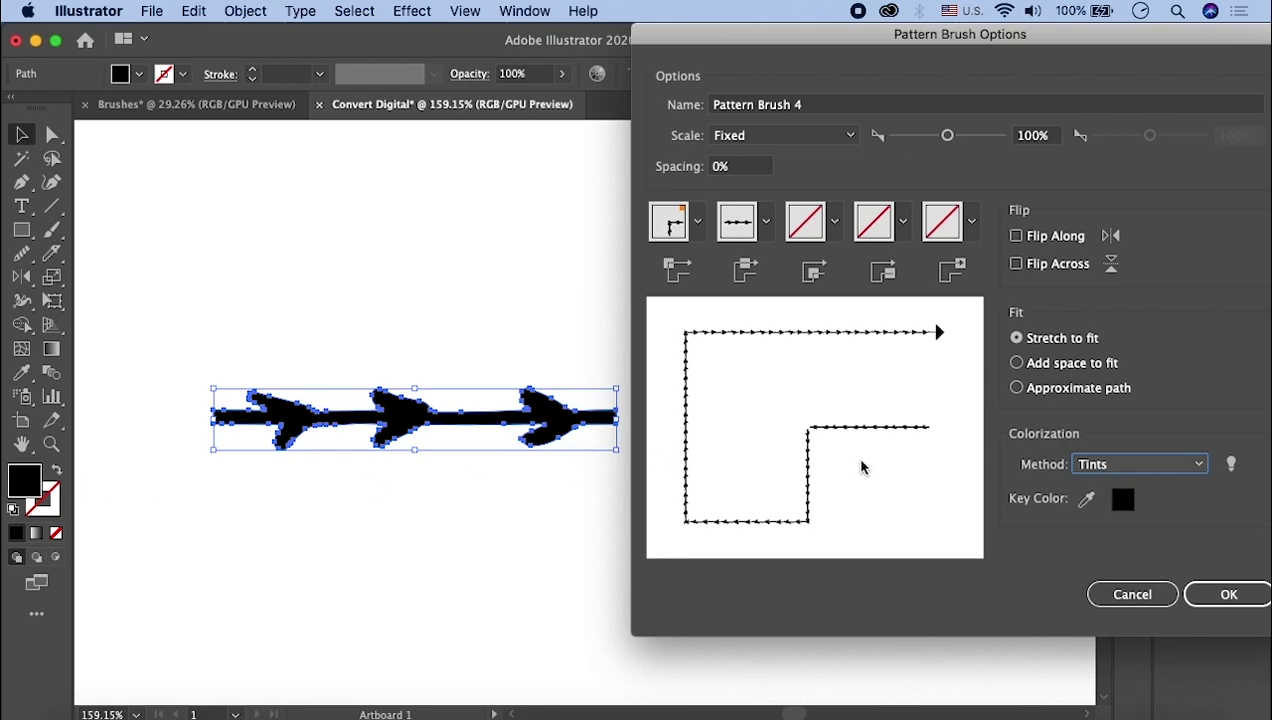
click(1212, 590)
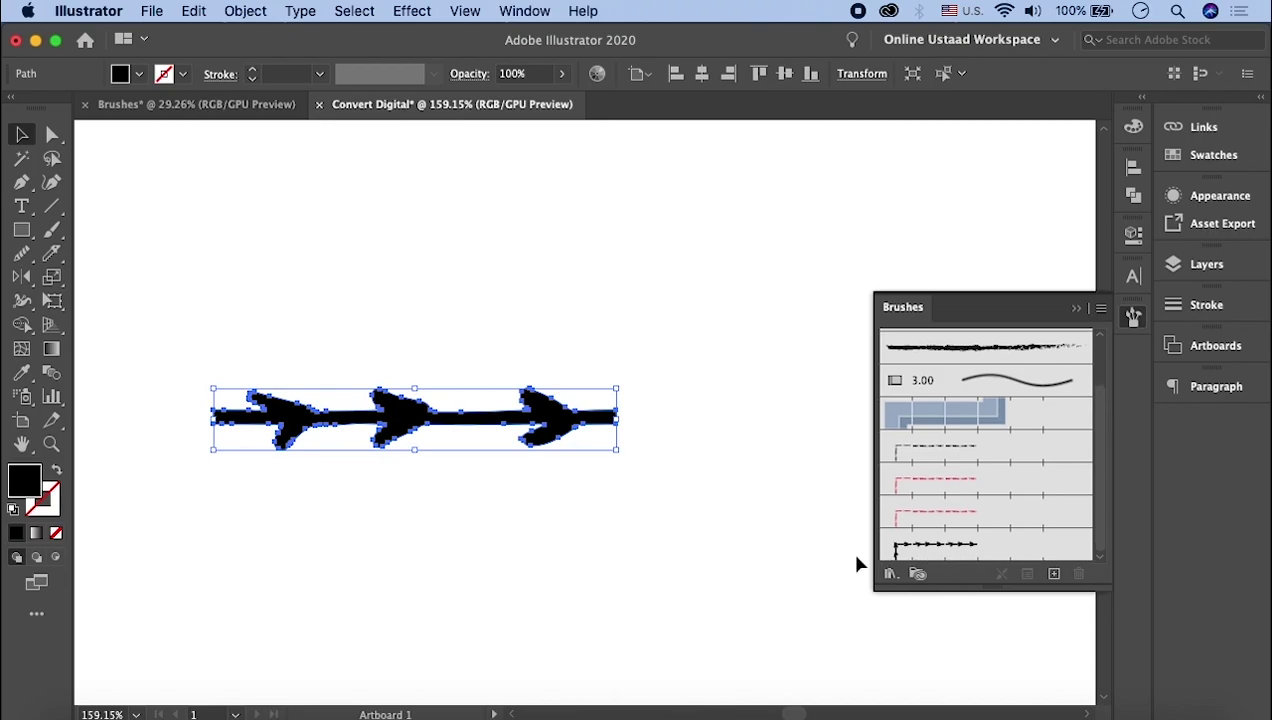
Alt-drag a trial copy of the arrow strip to the right to check the repeat, then delete it
click(656, 518)
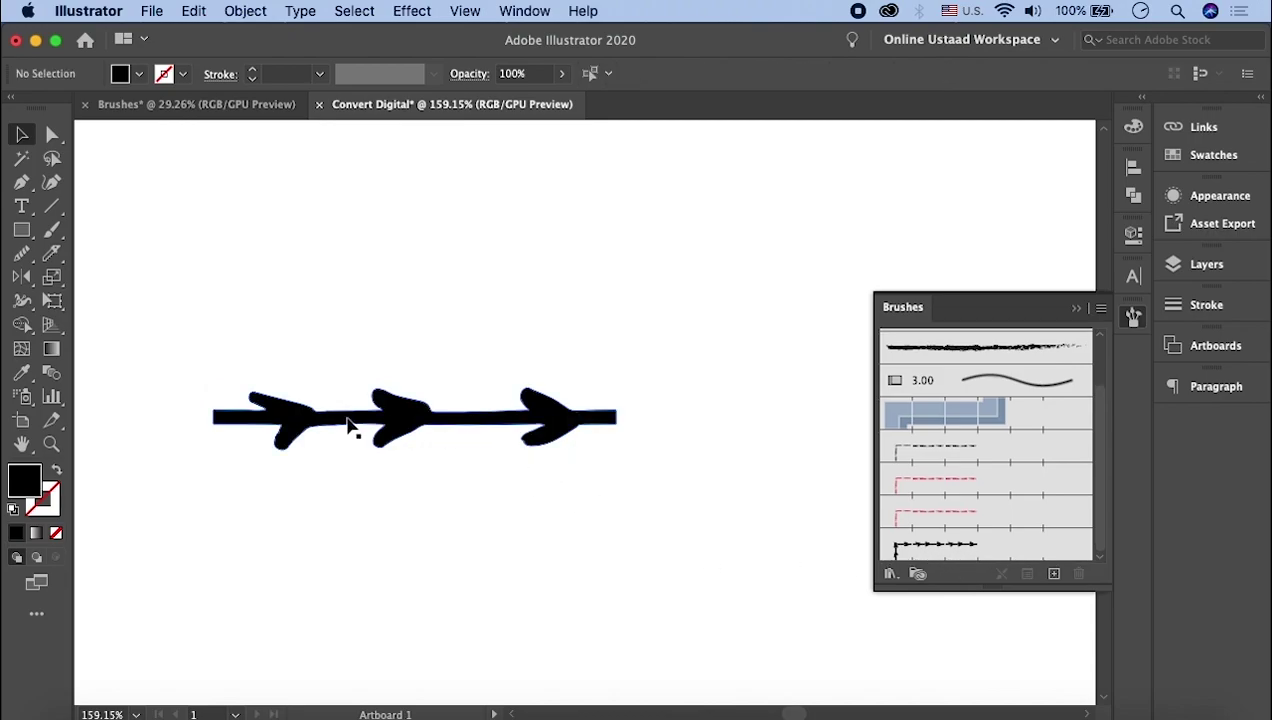
click(349, 420)
click(434, 432)
drag(390, 424, 687, 420)
click(702, 299)
click(750, 415)
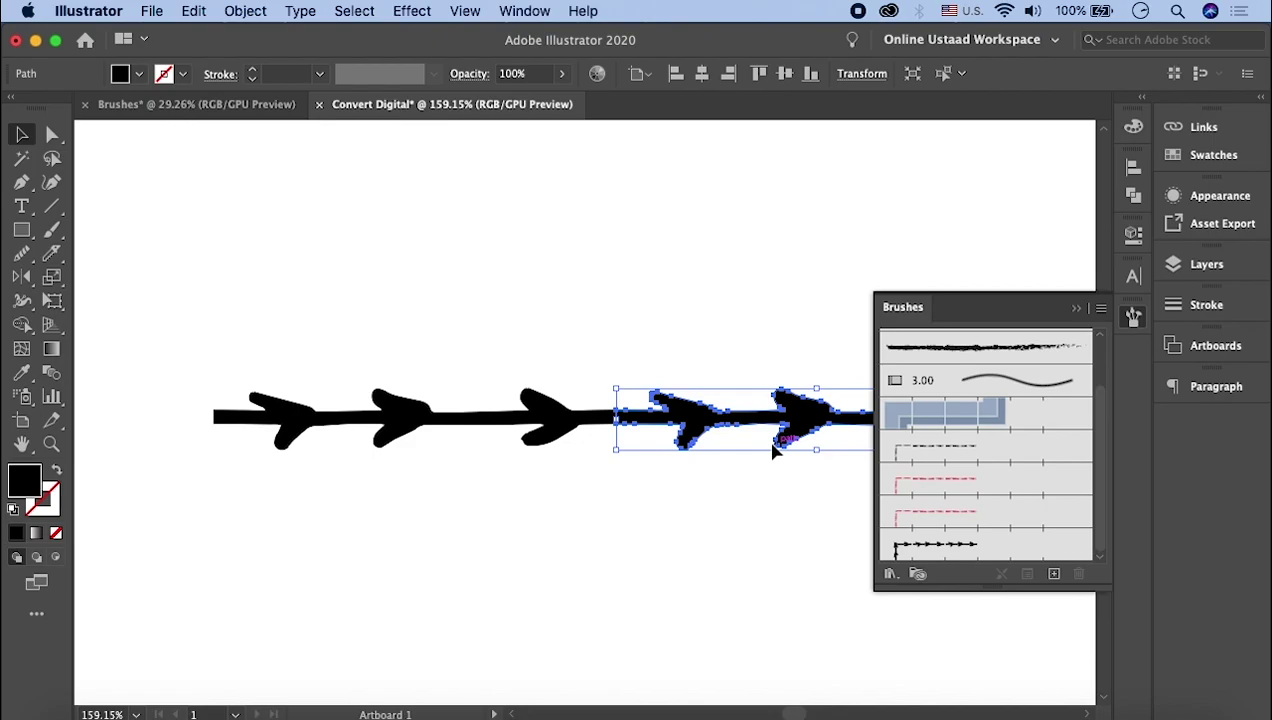
key(Delete)
Move the arrow strip up near the top of the artboard
click(532, 406)
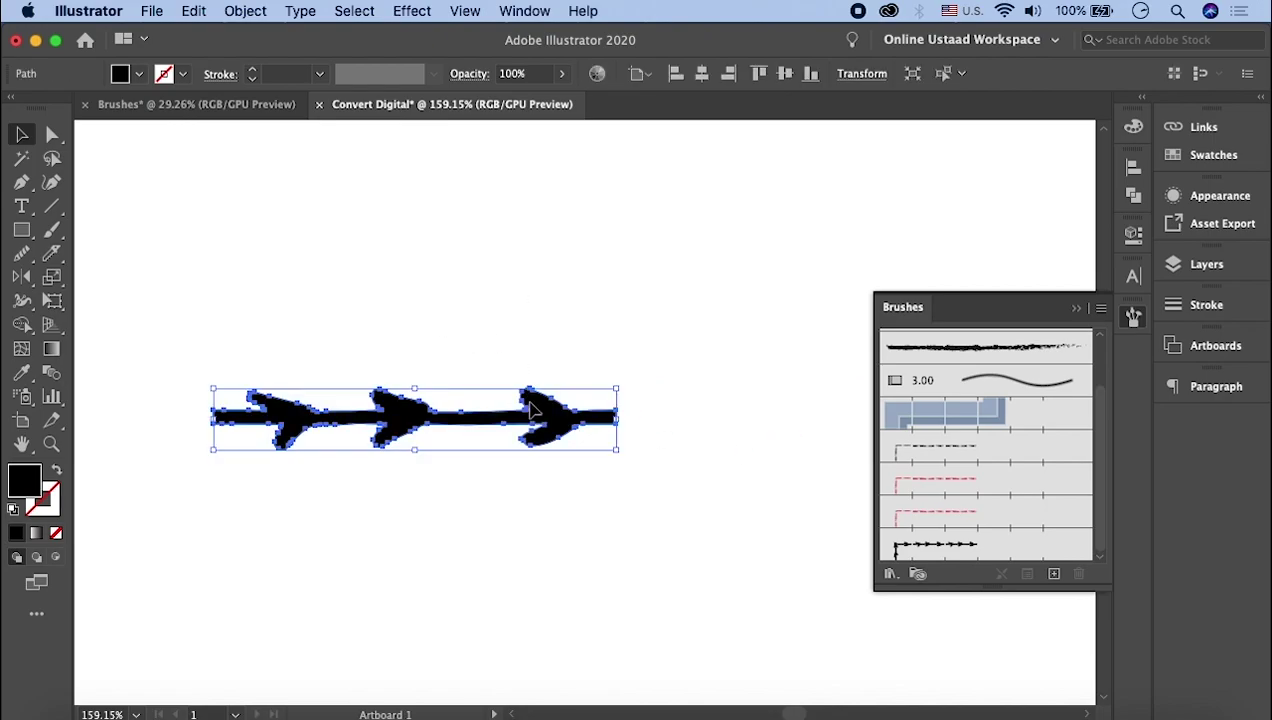
scroll(532, 406, down, 3)
drag(532, 406, 533, 172)
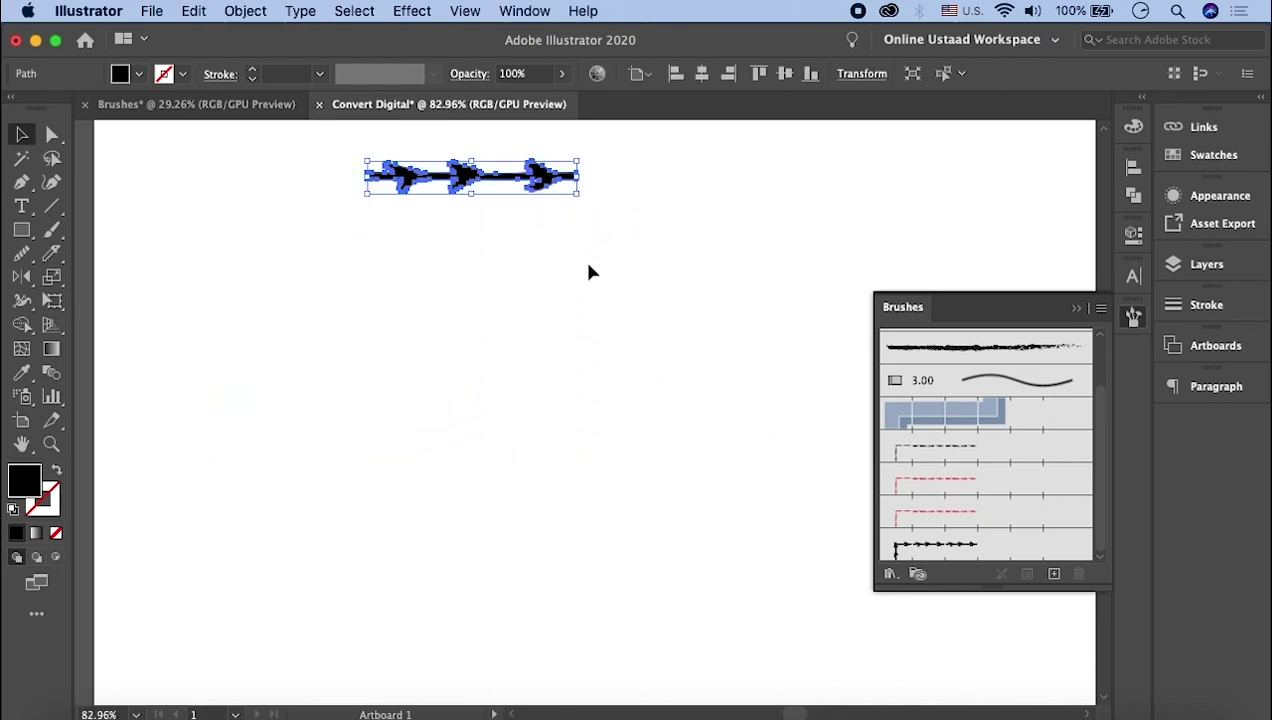
Draw a large circle with the Ellipse tool below the arrows
drag(21, 229, 100, 276)
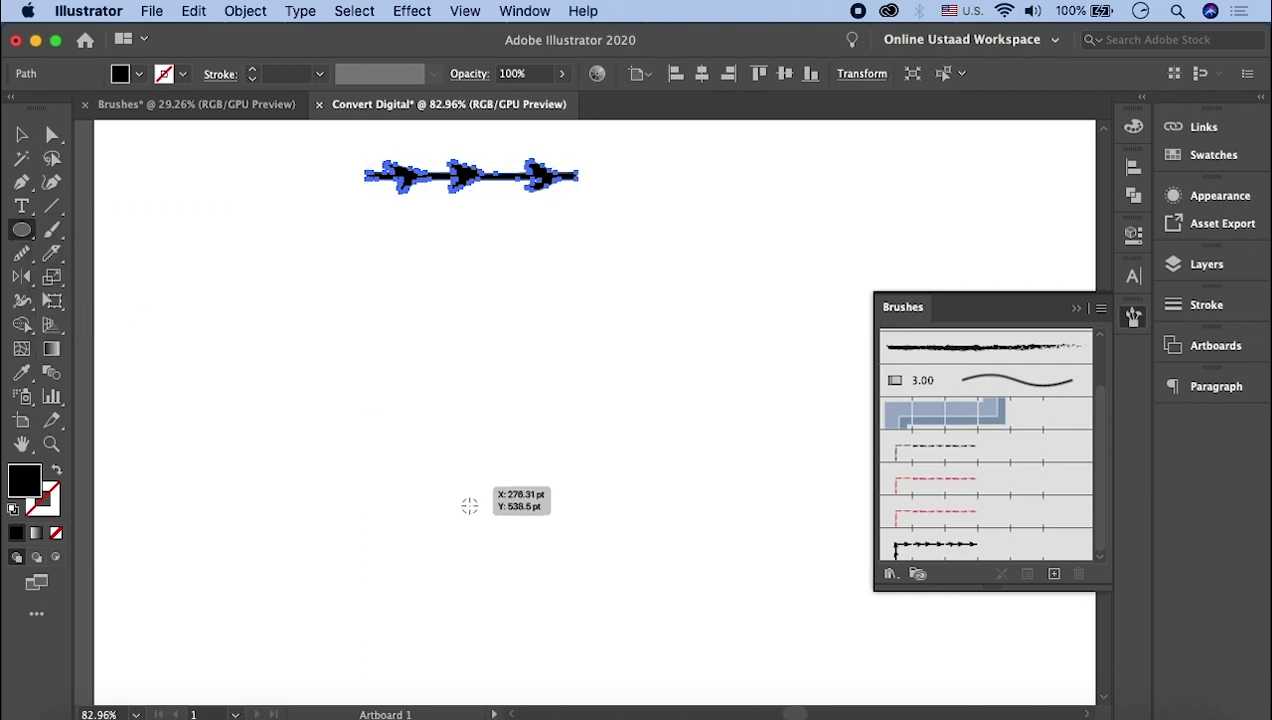
drag(404, 658, 745, 320)
key(v)
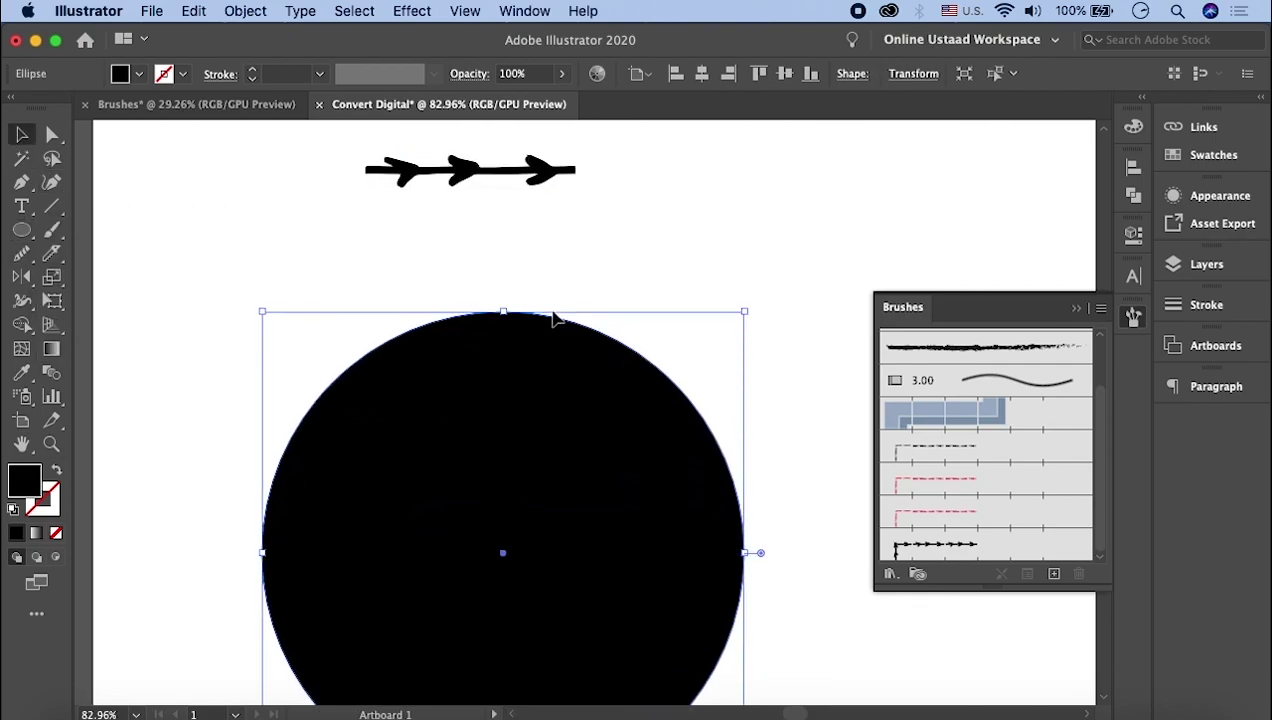
scroll(545, 420, down, 3)
Swap the circle's fill to stroke and apply the arrow pattern brush to its outline
click(57, 469)
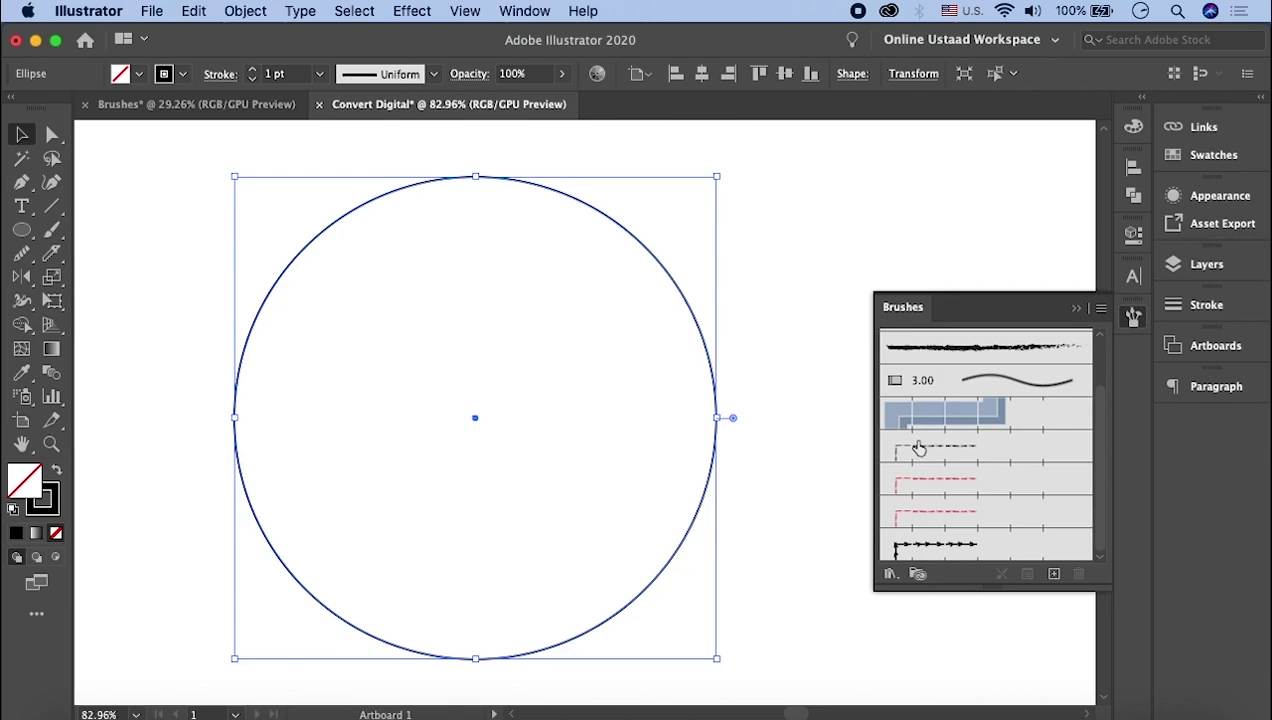
click(965, 553)
click(806, 389)
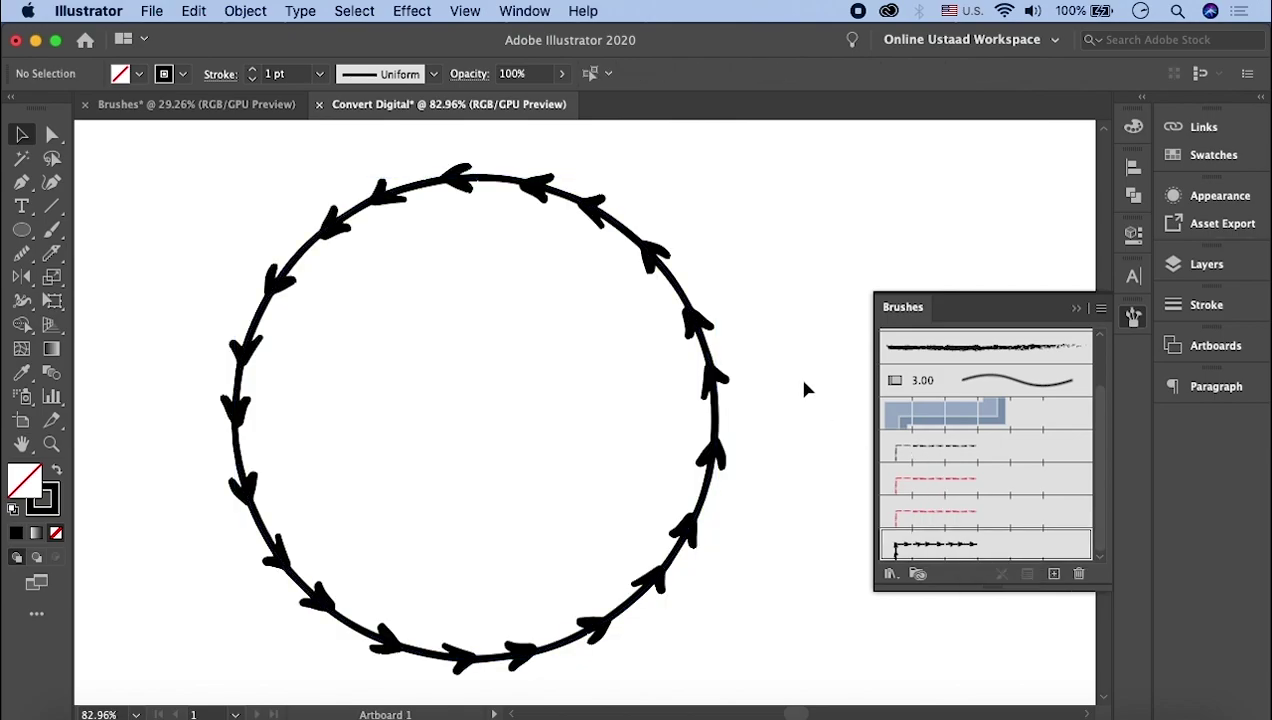